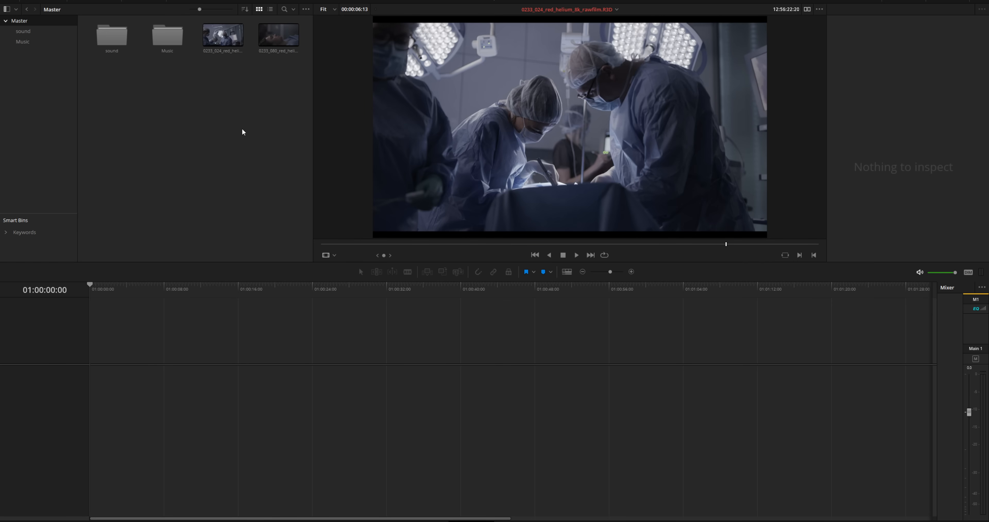
- Build Timeline 1 from clips 0233_080 then 0233_024 on Video 1, and scrub to preview them
left_click(236, 40)
left_click(278, 37, "shift")
left_click_drag(279, 37, 145, 354)
left_click_drag(218, 51, 233, 357)
left_click_drag(156, 291, 176, 290)
mouse_move(263, 308)
left_mouse_down()
mouse_move(280, 310)
mouse_move(129, 315)
mouse_move(247, 295)
mouse_move(264, 303)
left_mouse_up()
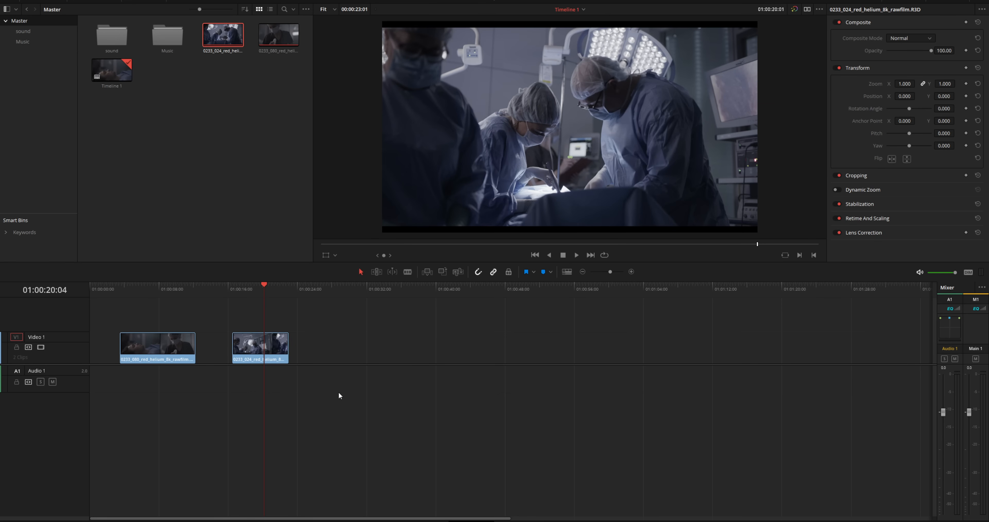
- Zoom into the timeline and slide both clips left toward the start, keeping a gap between them
left_click(632, 272)
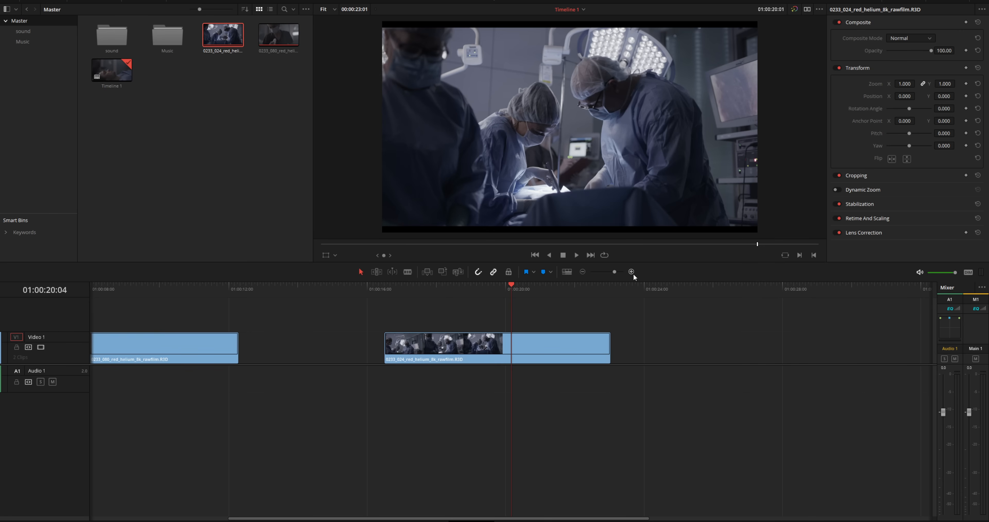
left_click_drag(434, 520, 295, 520)
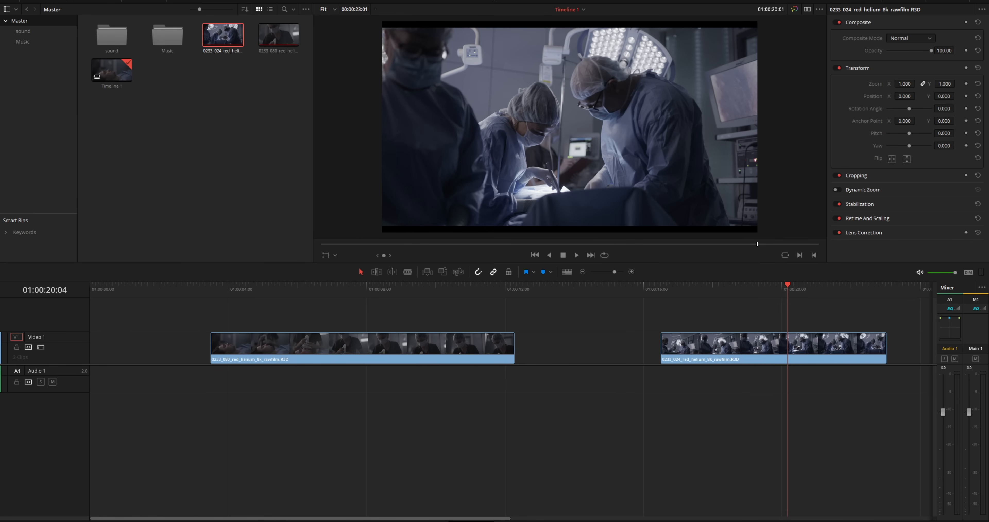
left_click_drag(309, 356, 245, 356)
left_click_drag(683, 351, 572, 355)
left_click_drag(148, 290, 322, 312)
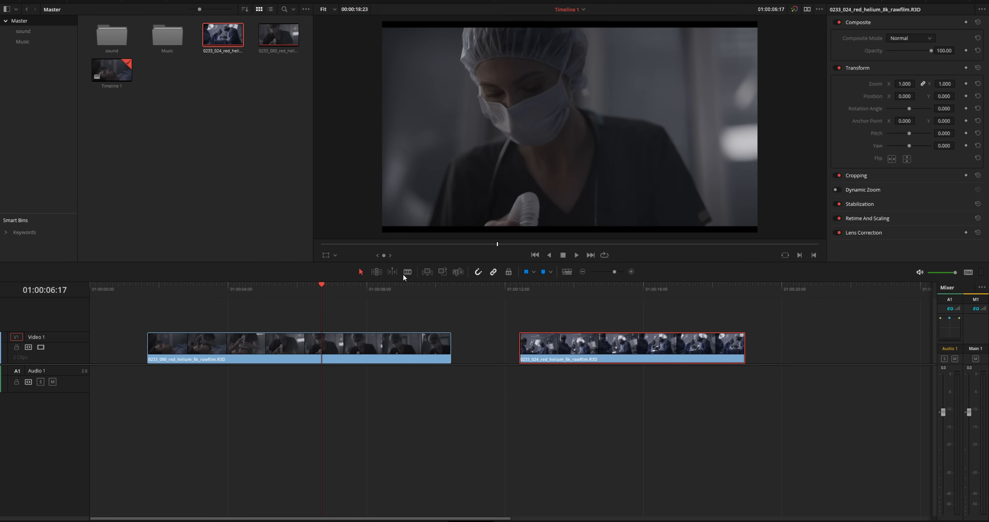
- Blade clip 0233_080 at the playhead and reposition its two pieces on Video 1
key("ctrl+b")
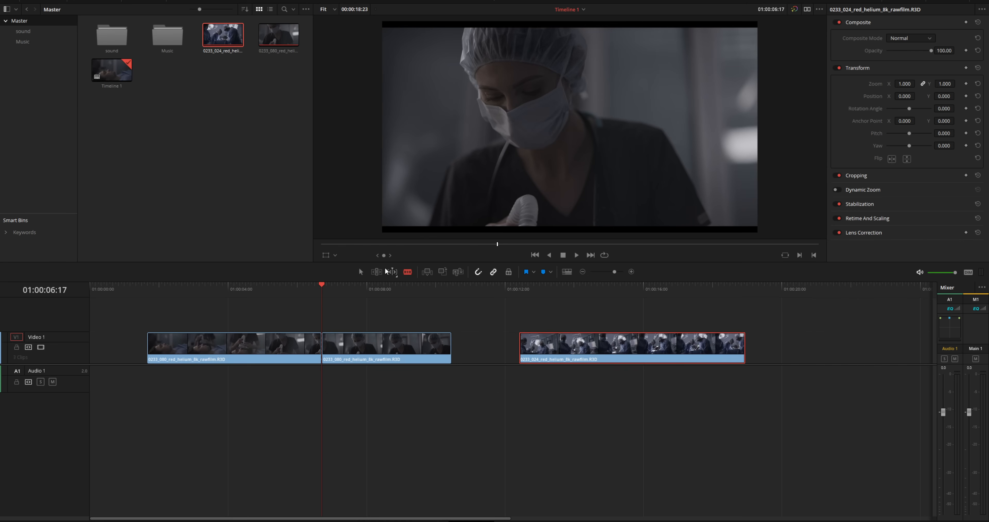
left_click(361, 271)
left_click_drag(249, 346, 192, 346)
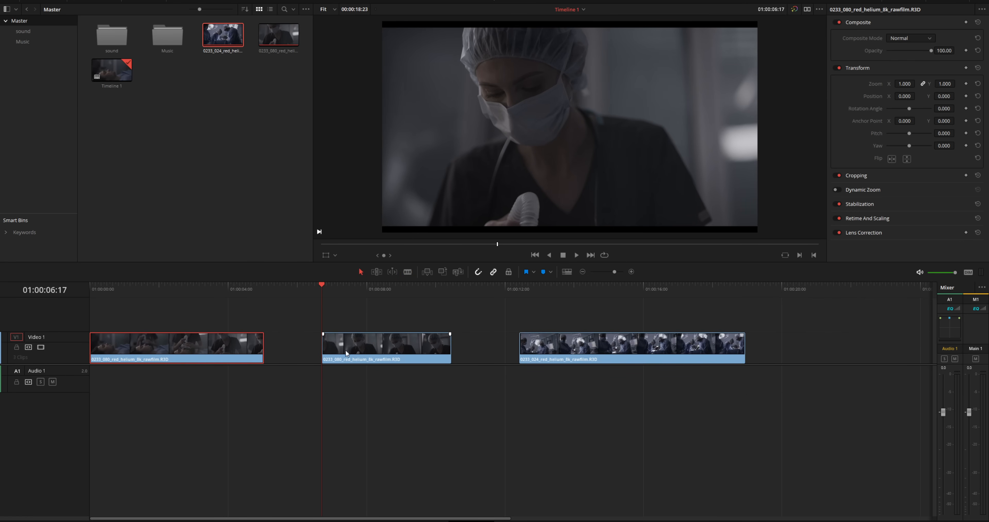
left_click_drag(366, 350, 391, 348)
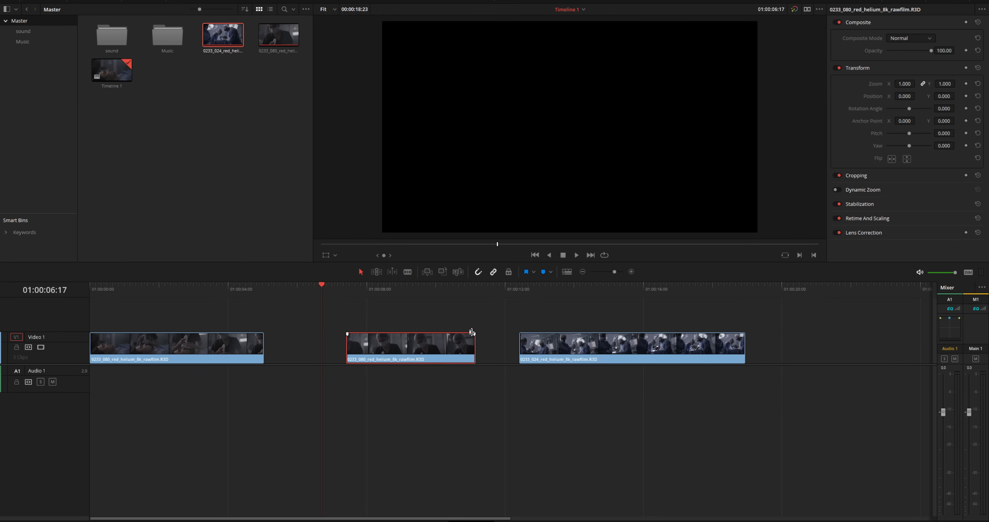
- Cut clip 0233_024 at two points and delete the short piece between the cuts
left_click_drag(529, 288, 615, 300)
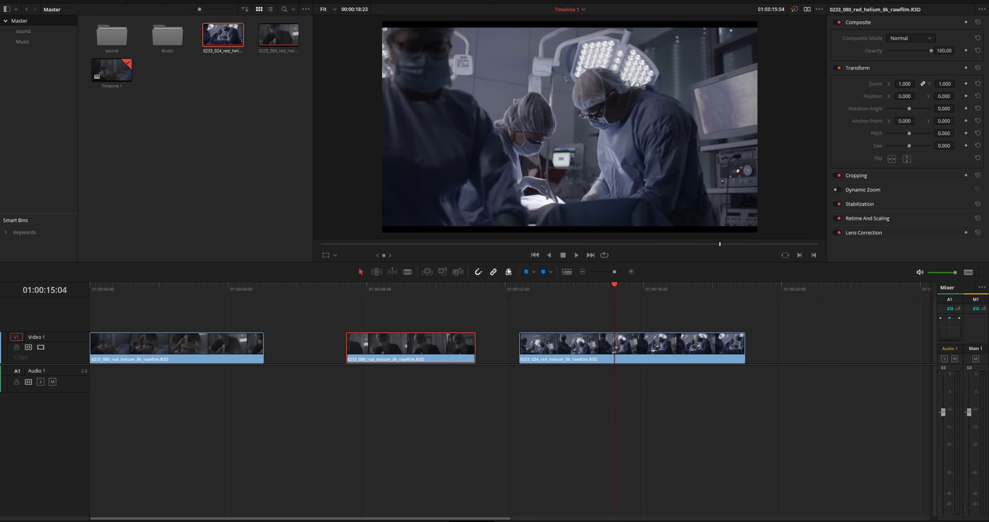
key("ctrl+b")
left_click_drag(624, 293, 668, 301)
key("ctrl+b")
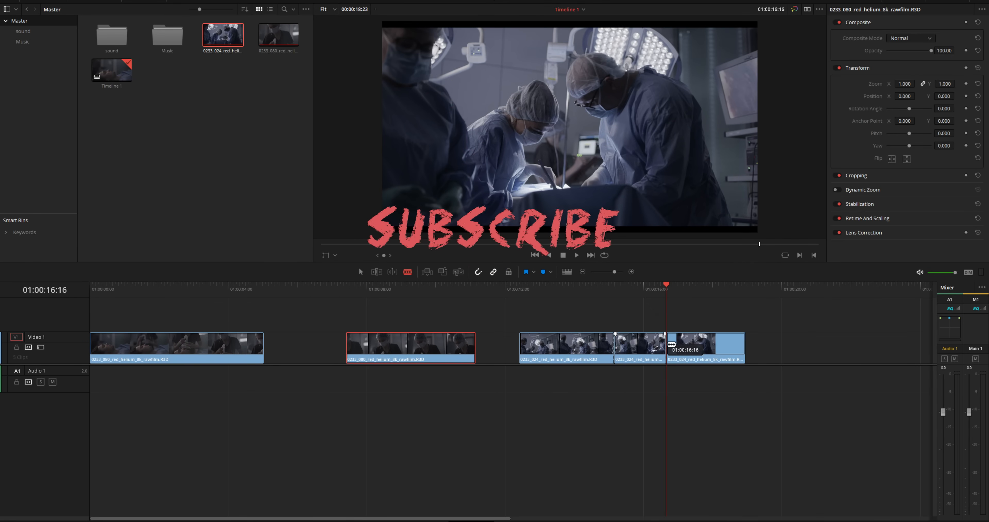
left_click(360, 271)
left_click(631, 360)
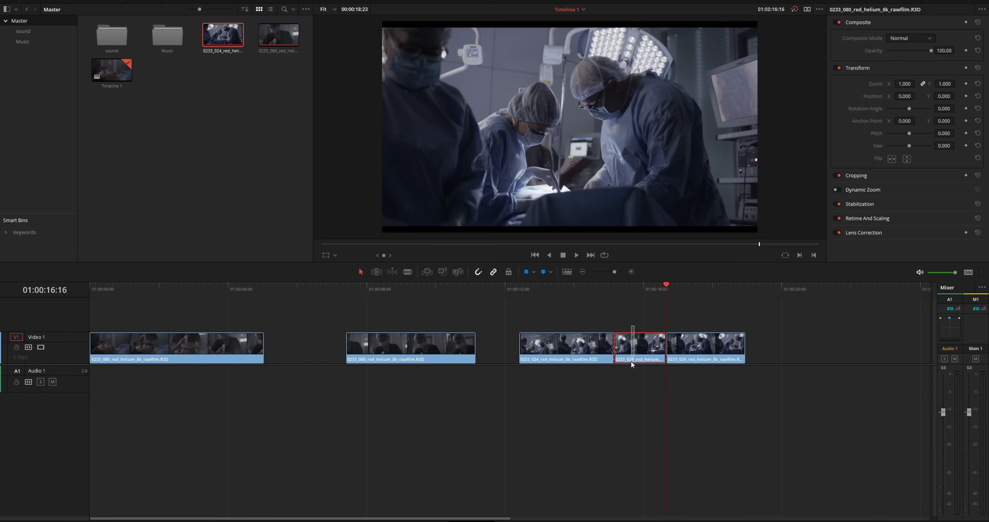
key("Delete")
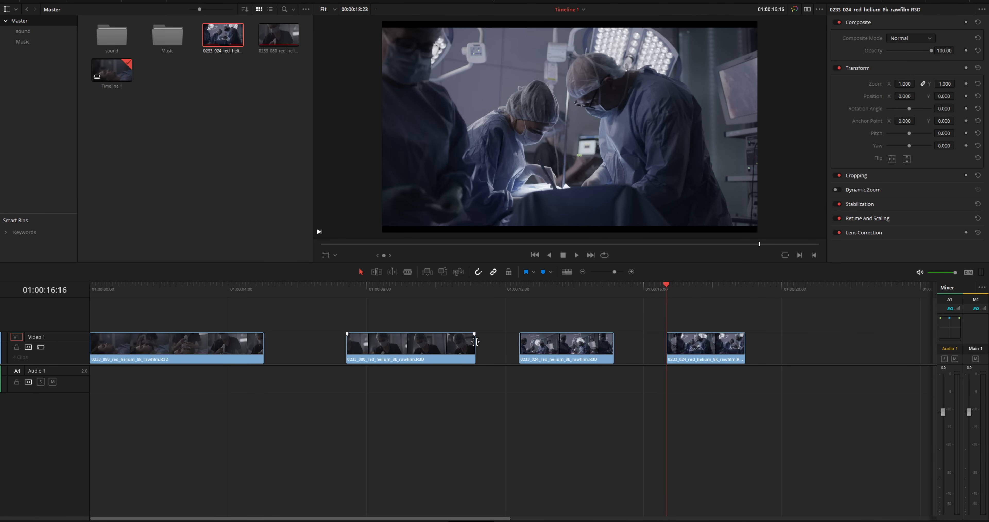
- Arrange the pieces into four gapless shots alternating 0233_080 and 0233_024
left_click_drag(418, 357, 435, 352)
left_click_drag(568, 351, 312, 340)
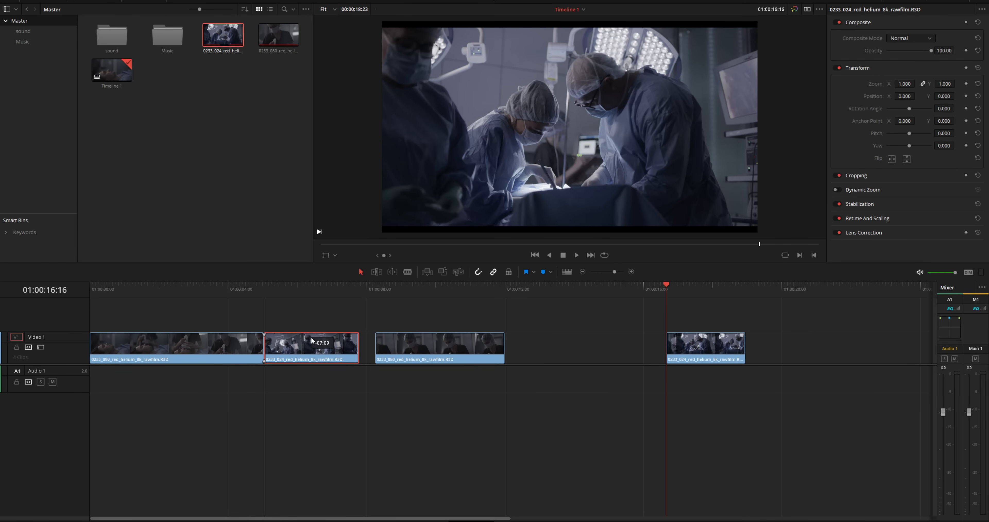
left_click_drag(446, 348, 436, 349)
left_click_drag(682, 351, 533, 359)
left_click_drag(490, 290, 98, 301)
- Shift the last three shots later, lengthen the first shot, and ripple-close the gap
key("Home")
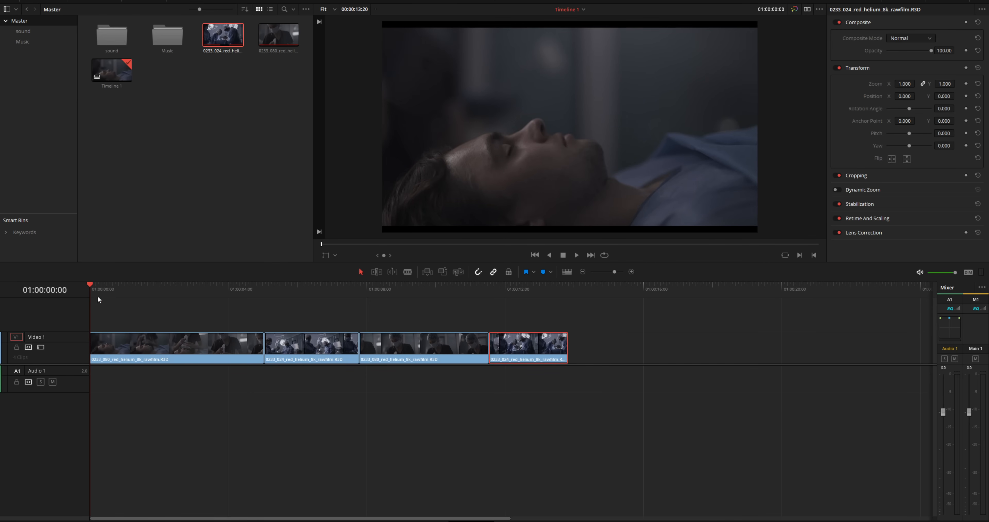
key("space")
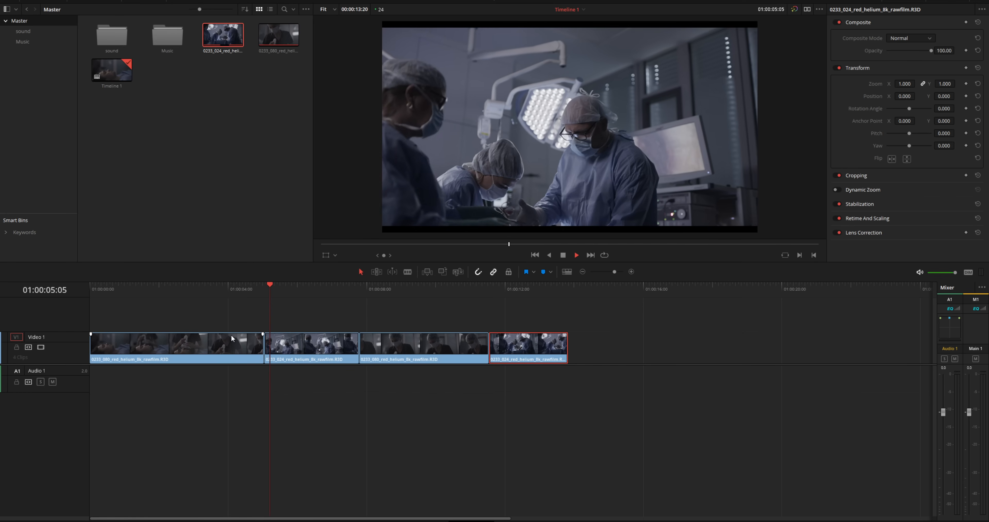
key("space")
left_click_drag(336, 318, 608, 370)
left_click_drag(355, 348, 415, 349)
left_click_drag(266, 345, 276, 348)
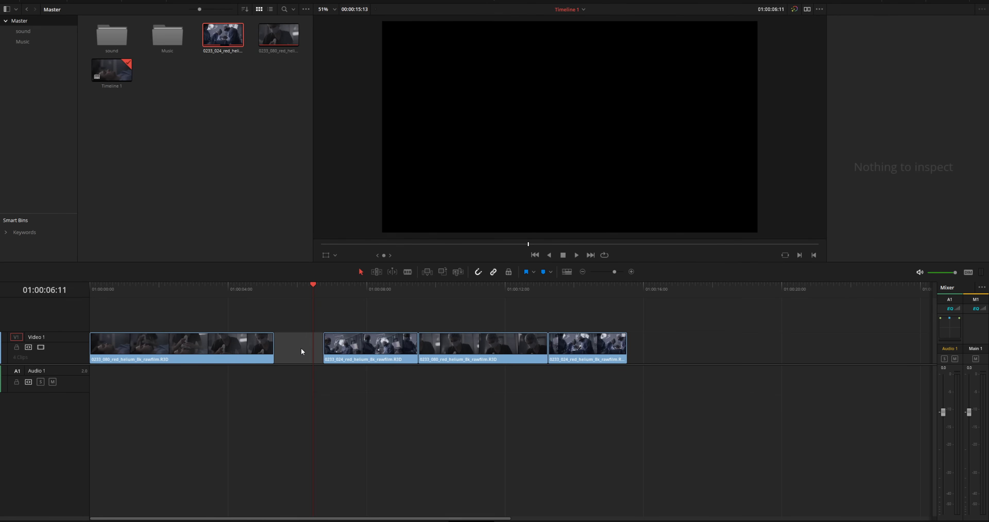
key("BackSpace")
- Blade the third shot, trim 19 frames off its end, close the gap, and play back
left_click(264, 293)
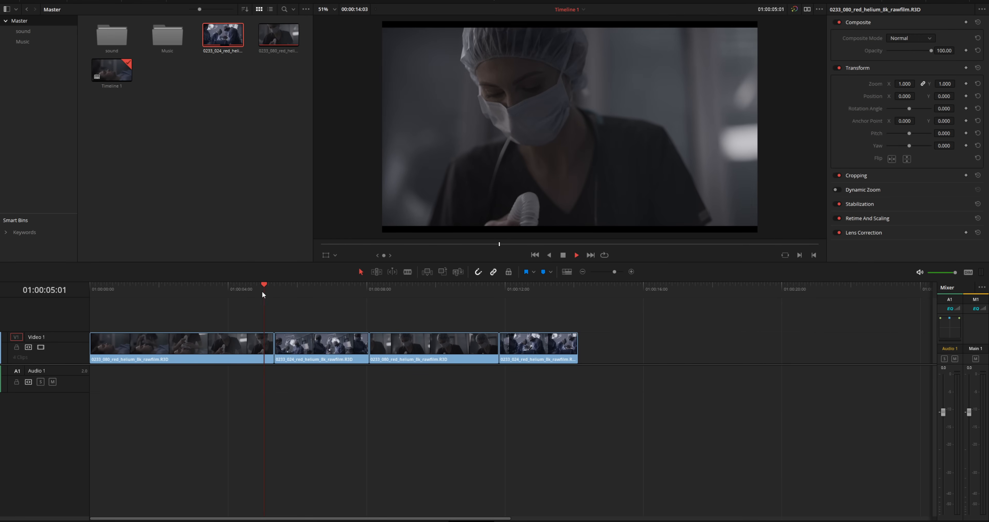
key("space")
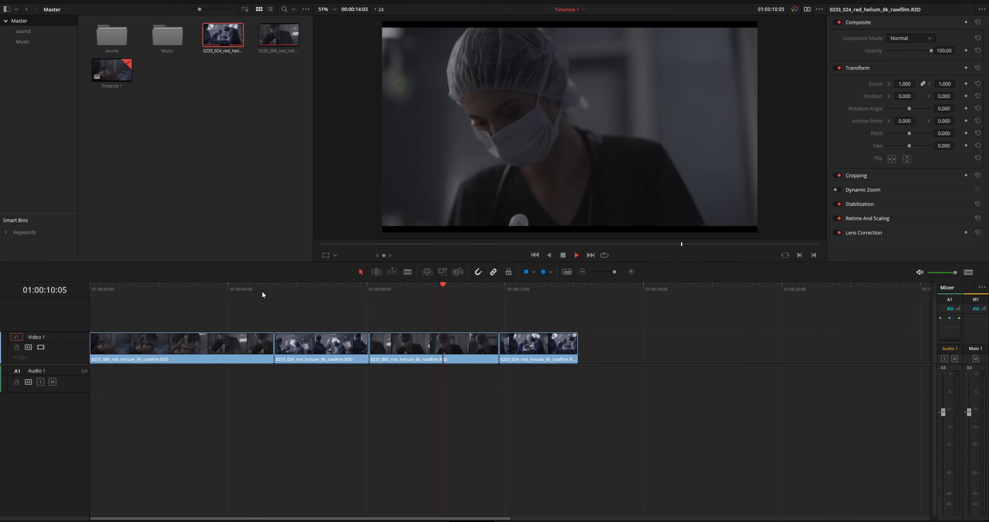
key("space")
key("ctrl+b")
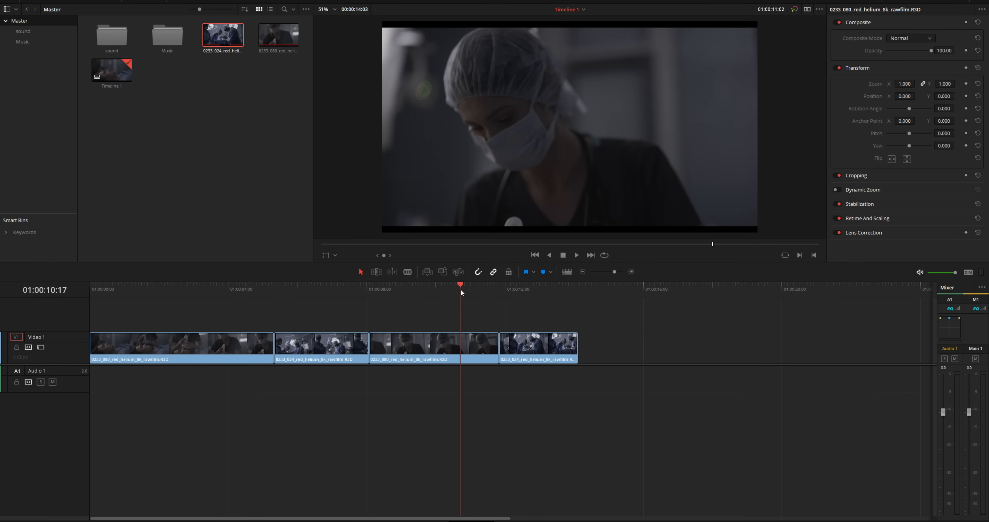
left_click_drag(460, 290, 465, 289)
left_click_drag(496, 349, 465, 348)
key("Delete")
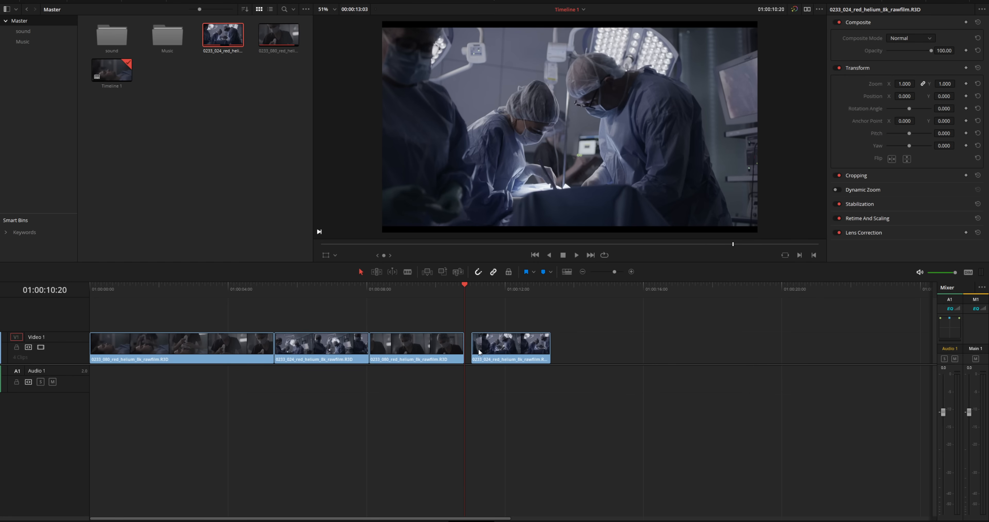
key("space")
key("space")
key("space")
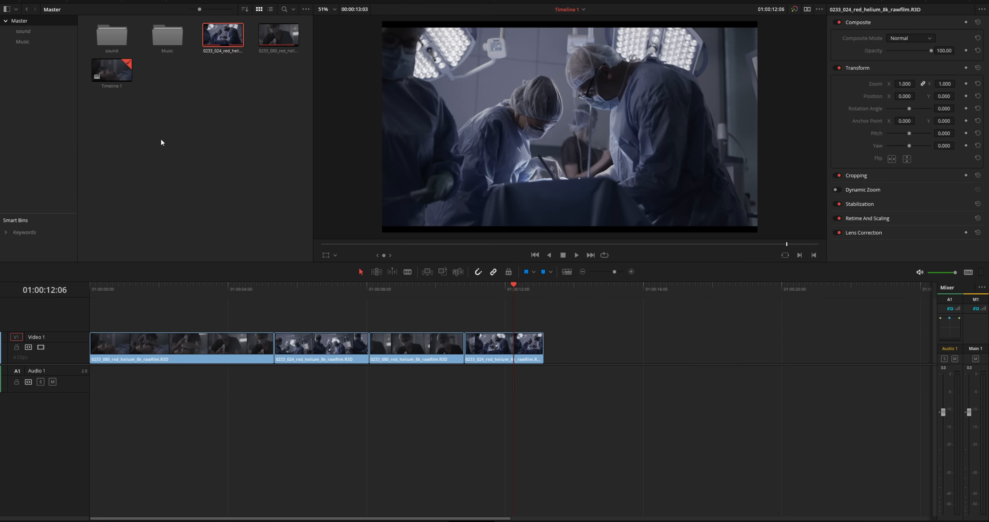
- Put the Adrenaline .wav from the Music bin on Audio 1 and play from about 3 seconds
double_click(167, 43)
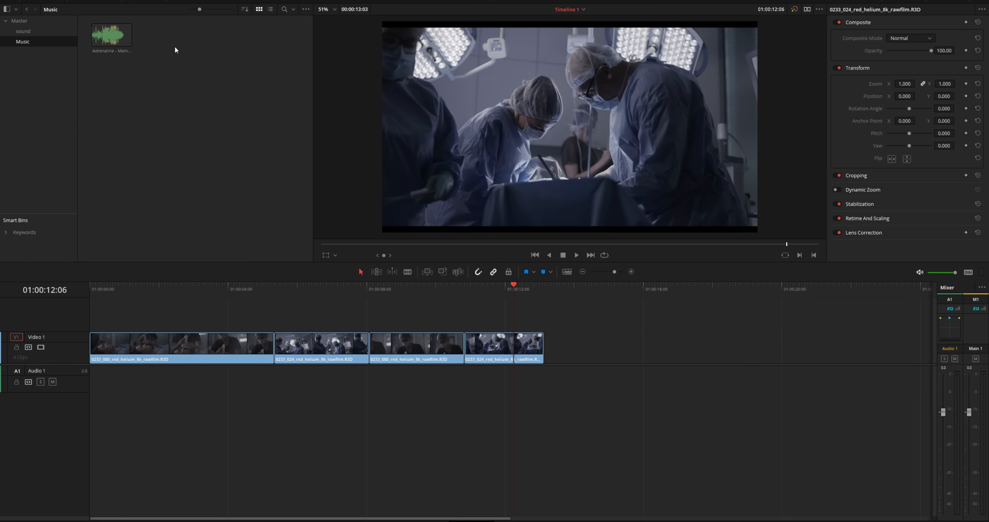
left_click_drag(123, 61, 90, 382)
left_click_drag(298, 284, 385, 291)
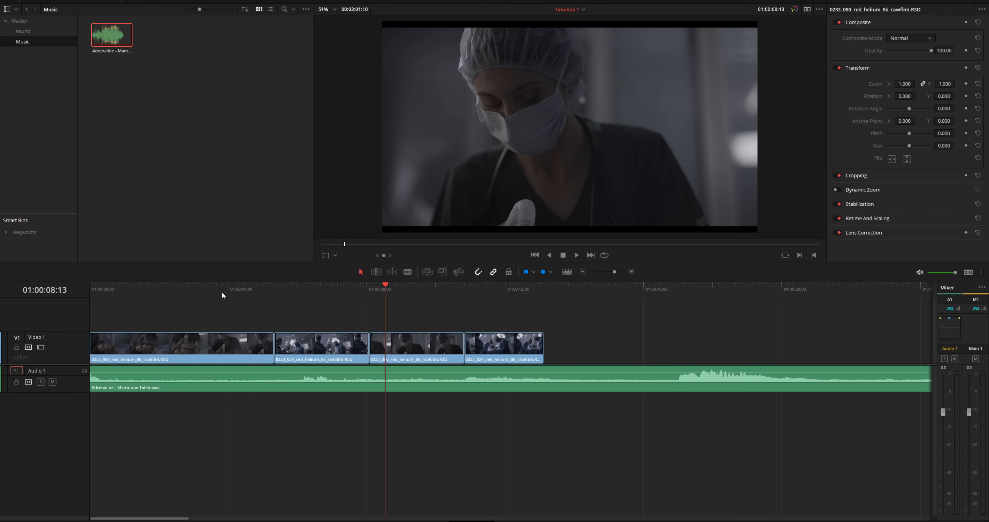
left_click_drag(218, 285, 65, 297)
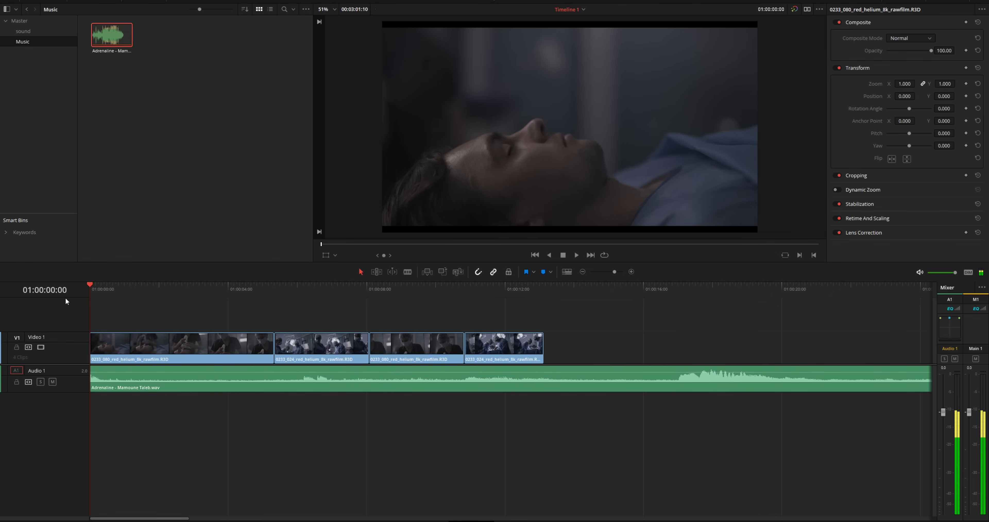
key("space")
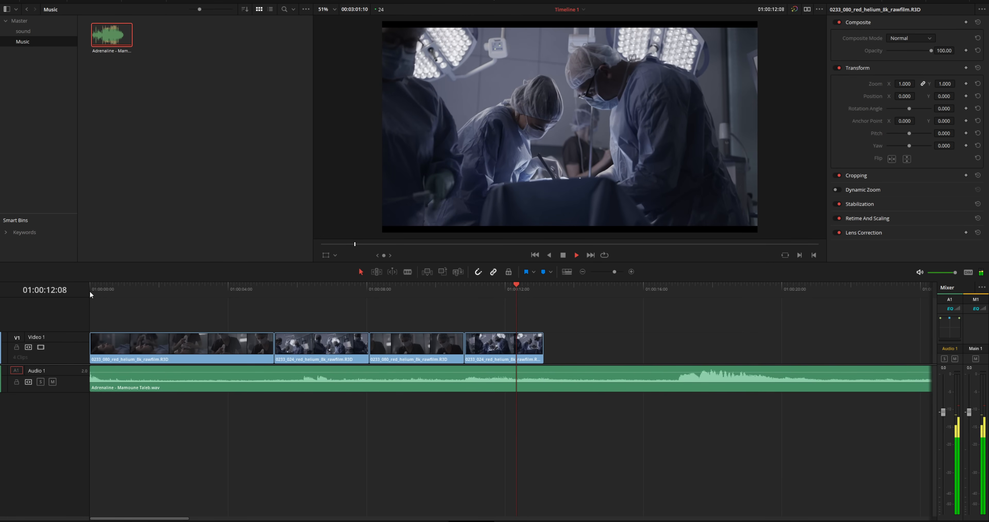
- Trim the Adrenaline music's start to the chosen point, slide it to the timeline start, and play back
key("space")
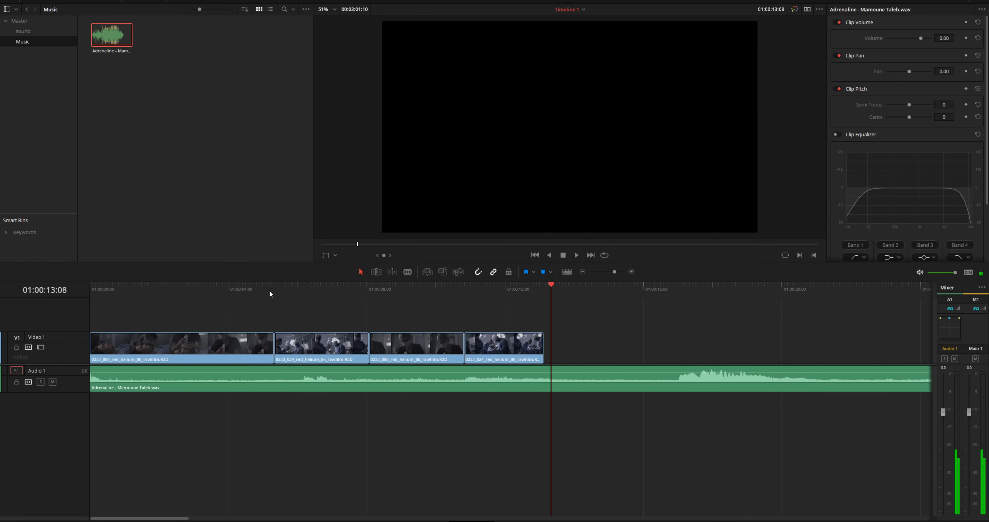
left_click(232, 291)
left_click_drag(171, 301, 287, 310)
left_click_drag(93, 377, 288, 378)
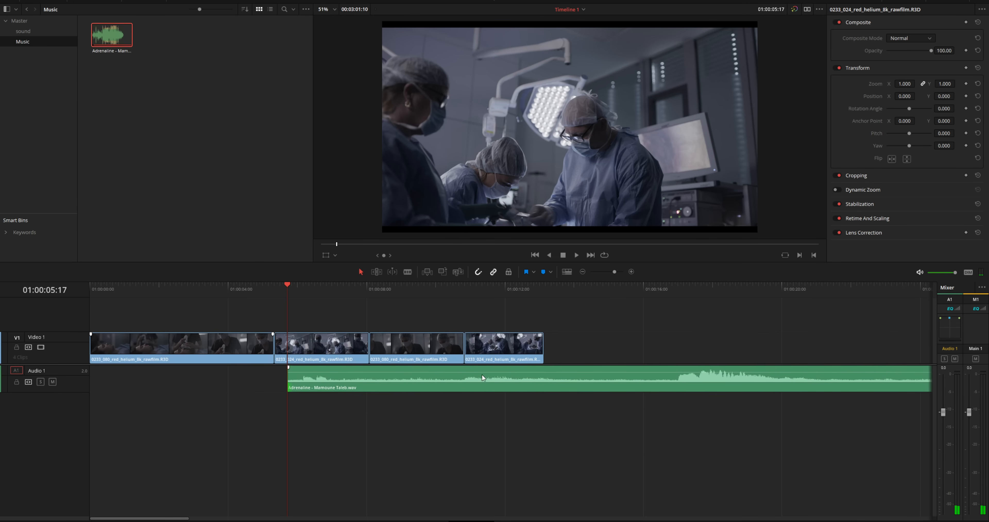
left_click_drag(590, 387, 330, 379)
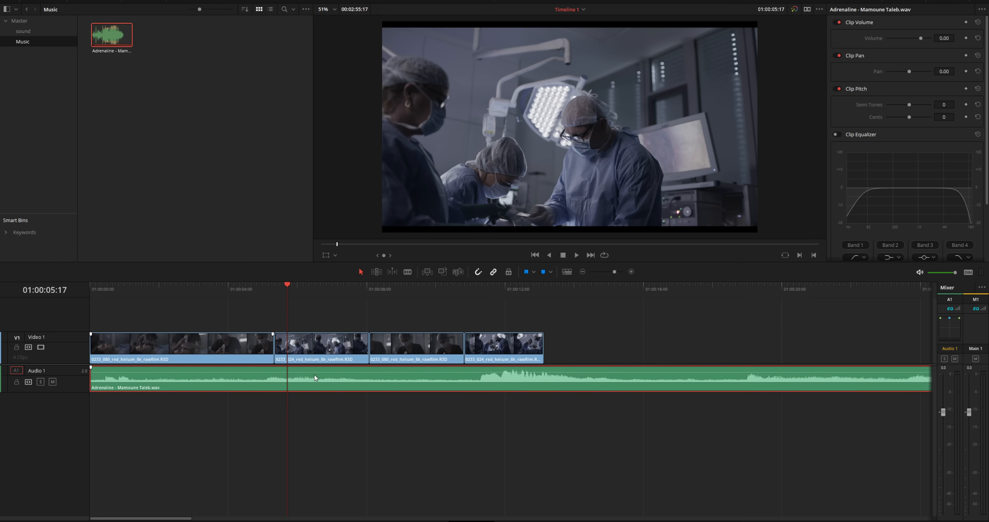
left_click_drag(122, 288, 65, 289)
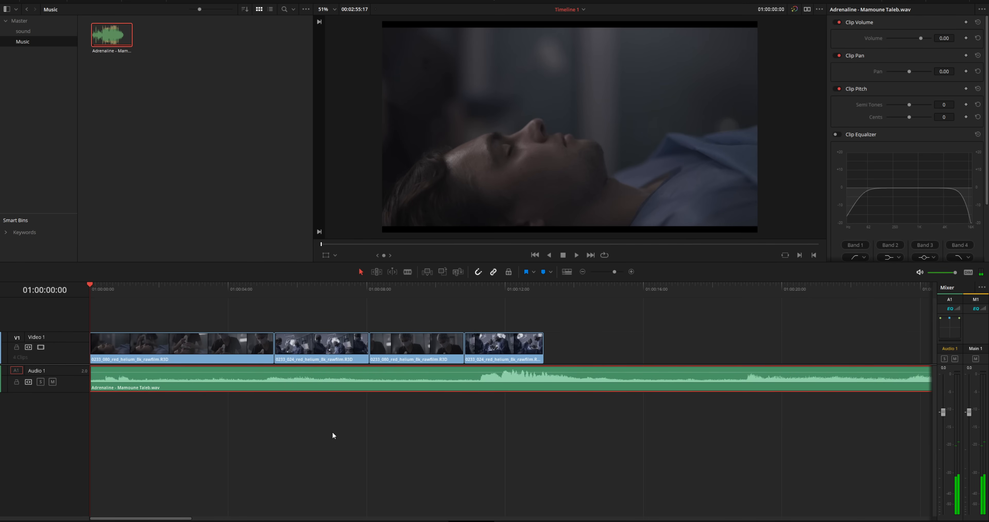
key("space")
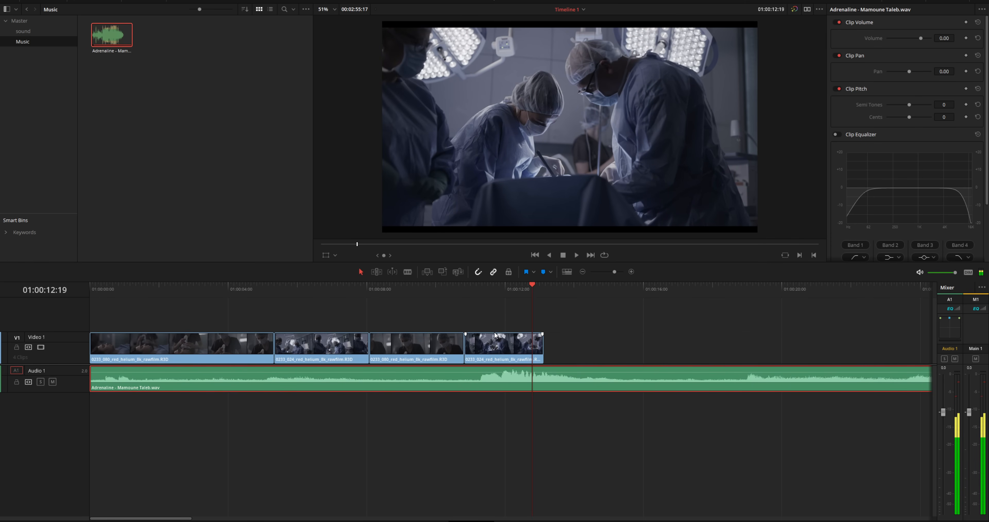
- Blade the music at about 01:00:11:05 and again near 01:00:18
left_click(408, 272)
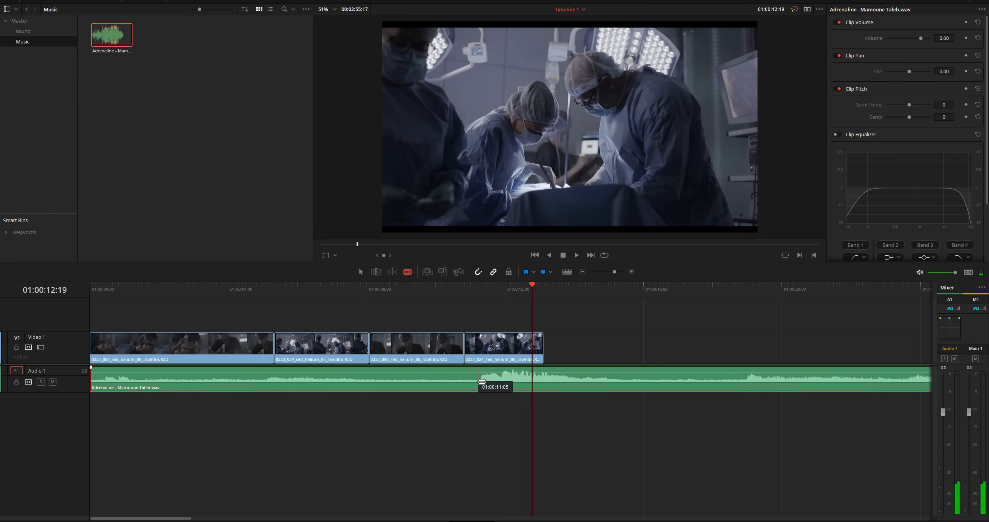
left_click(478, 384)
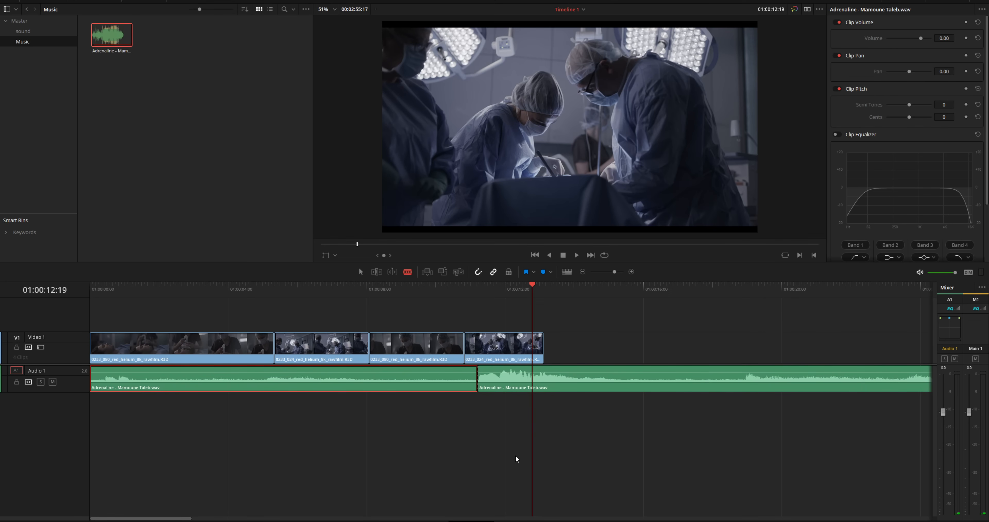
left_click(730, 293)
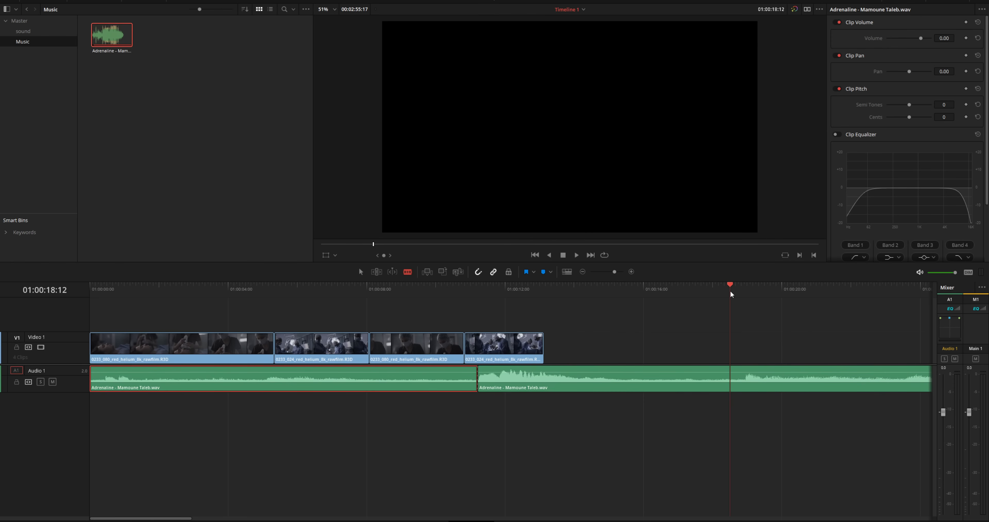
key("space")
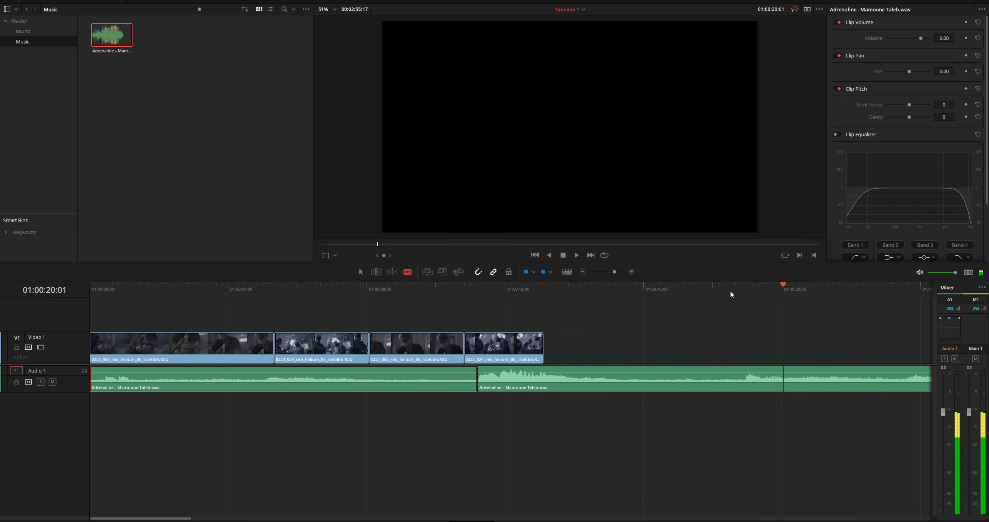
left_click_drag(734, 295, 741, 295)
left_click(738, 371)
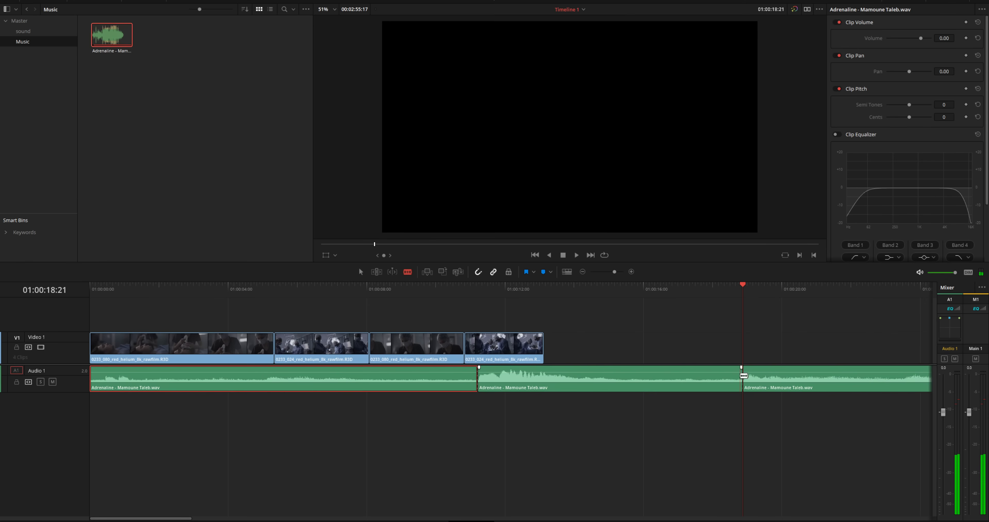
- Delete the middle music piece, pull the later piece left to close the gap, and play back
left_click_drag(679, 431, 608, 381)
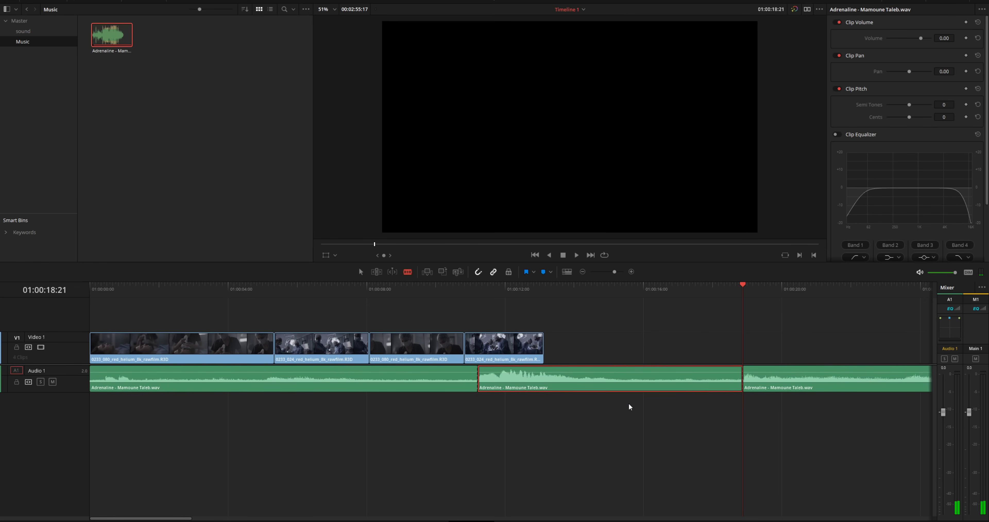
key("BackSpace")
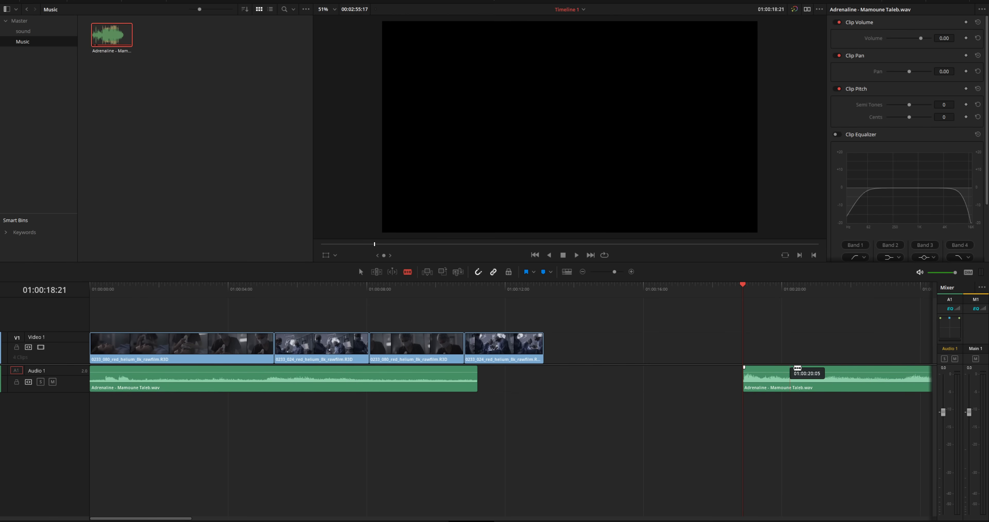
left_click(362, 272)
left_click_drag(829, 383, 568, 389)
left_click(345, 289)
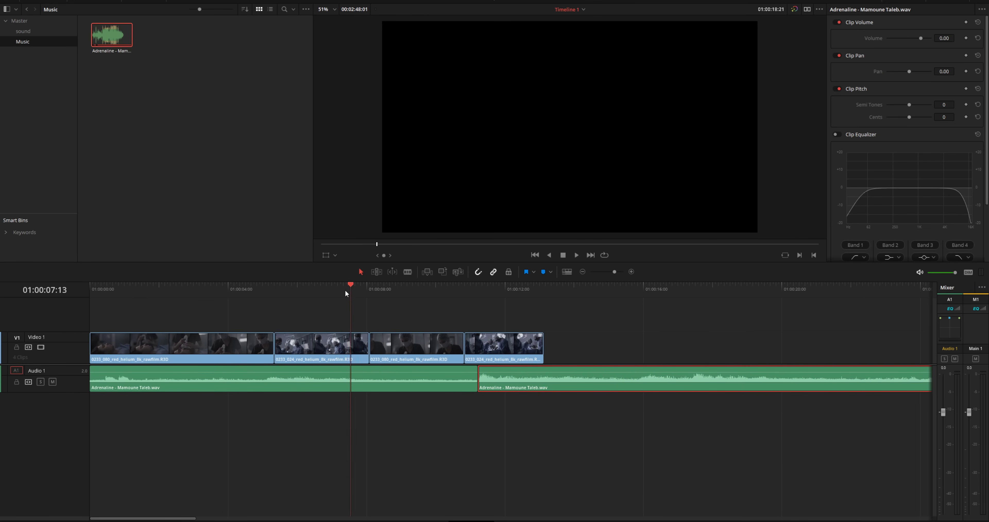
key("space")
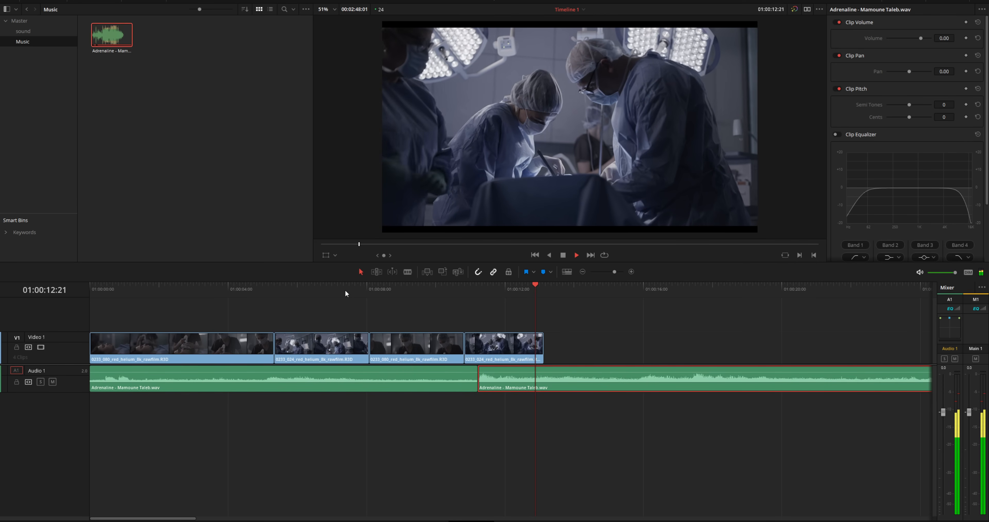
key("space")
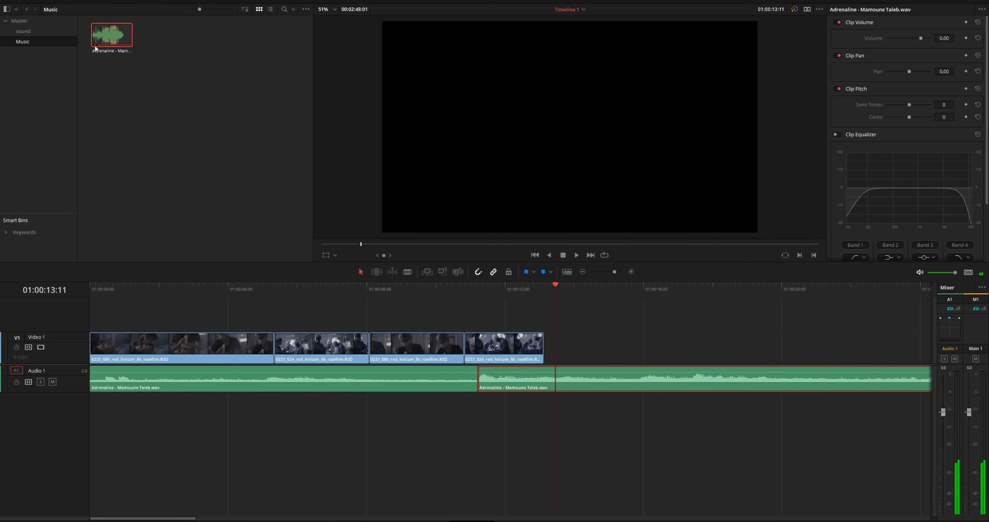
- Drop a Cross Fade 0 dB audio transition on the music cut, preview it, and lengthen it
left_click(98, 4)
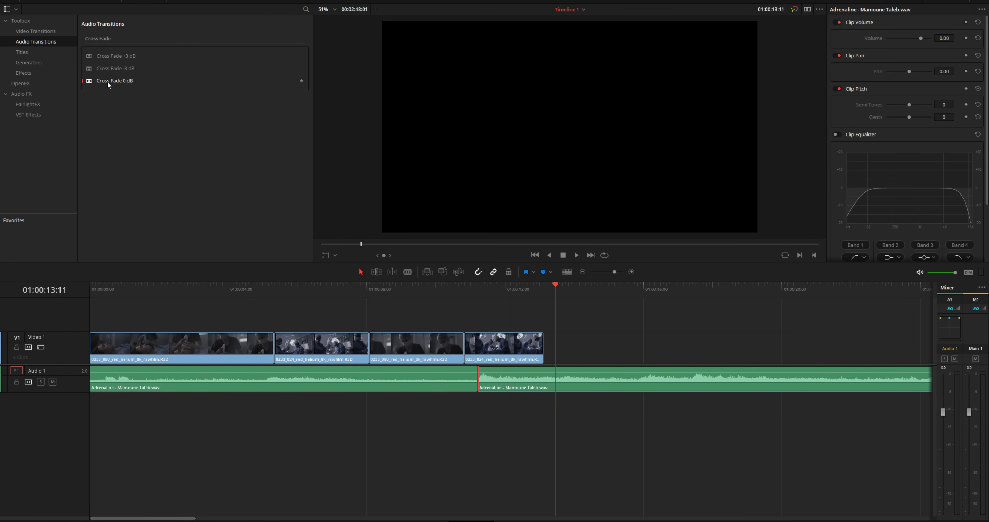
left_click_drag(107, 81, 478, 382)
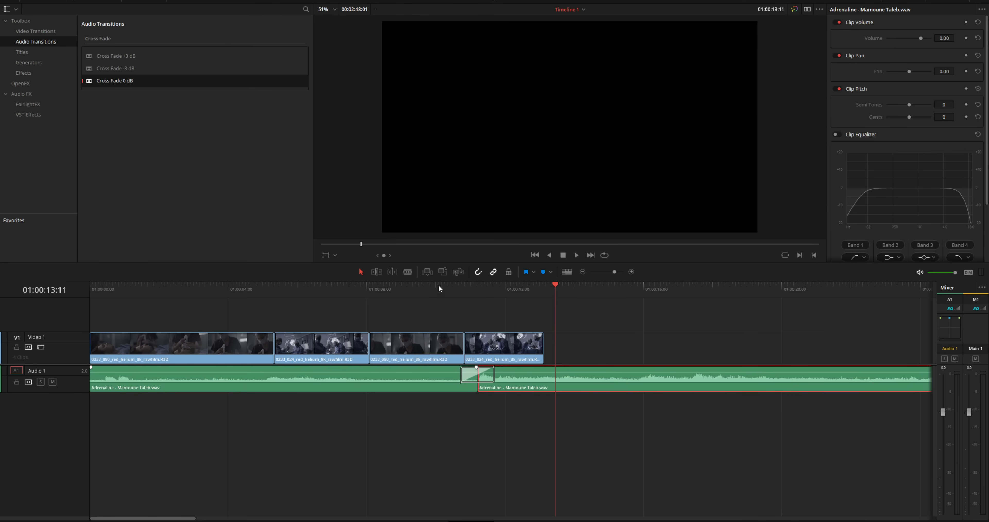
left_click(398, 292)
key("space")
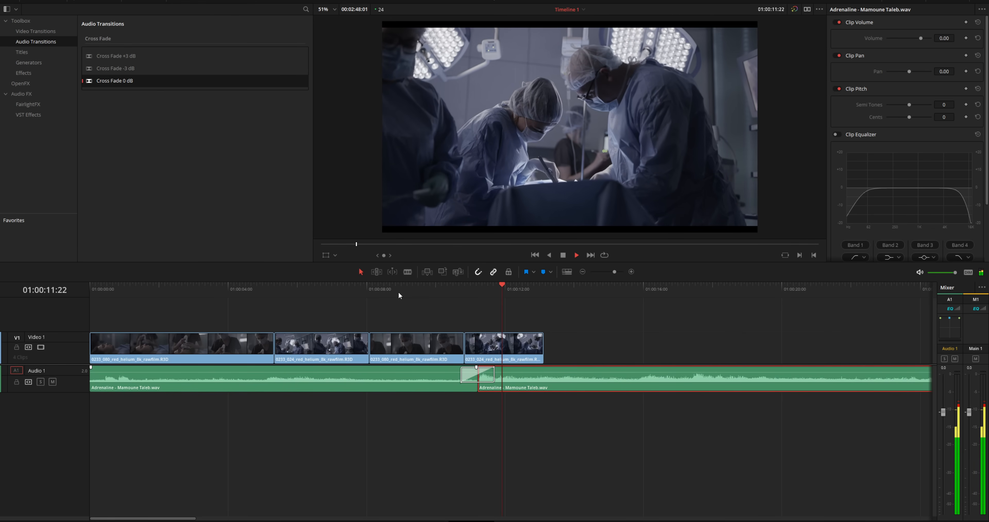
key("space")
left_click_drag(461, 377, 444, 377)
- Check the lengthened cross fade, then cut the music where the video ends and delete the tail
left_click(399, 287)
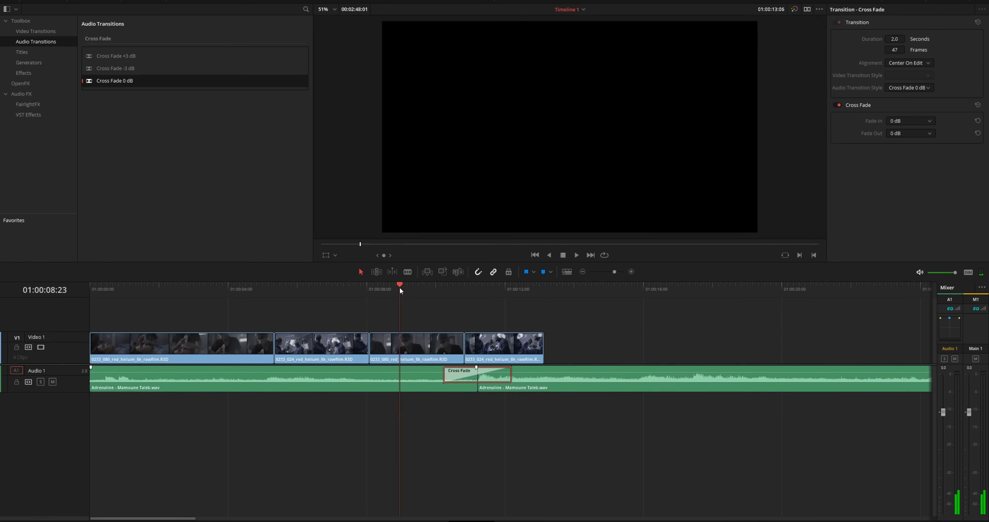
key("space")
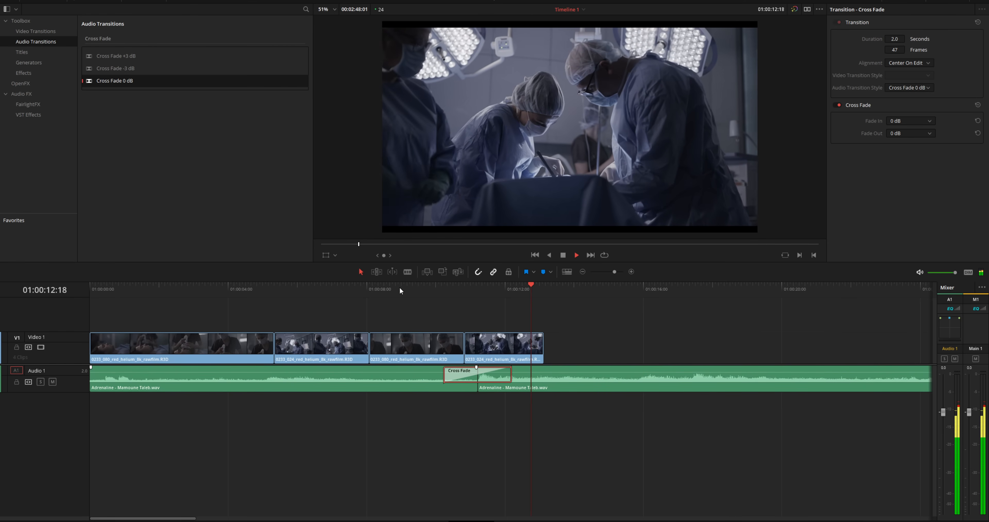
key("space")
left_click(407, 272)
left_click(543, 376)
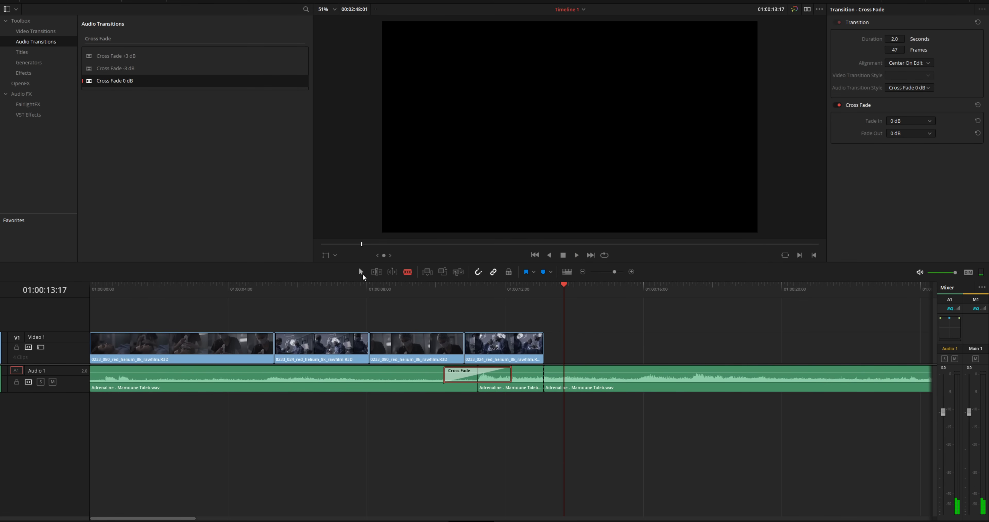
left_click(638, 378)
key("Delete")
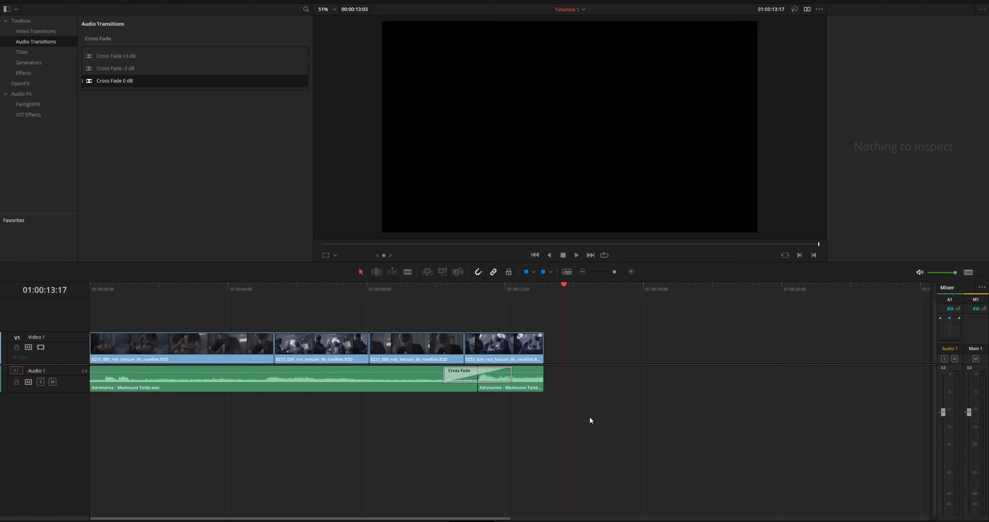
- Lower both music pieces to -4.80 clip volume and play the edit from the start
left_click_drag(467, 289, 353, 385)
left_click_drag(515, 422, 401, 384)
key("alt+shift+minus")
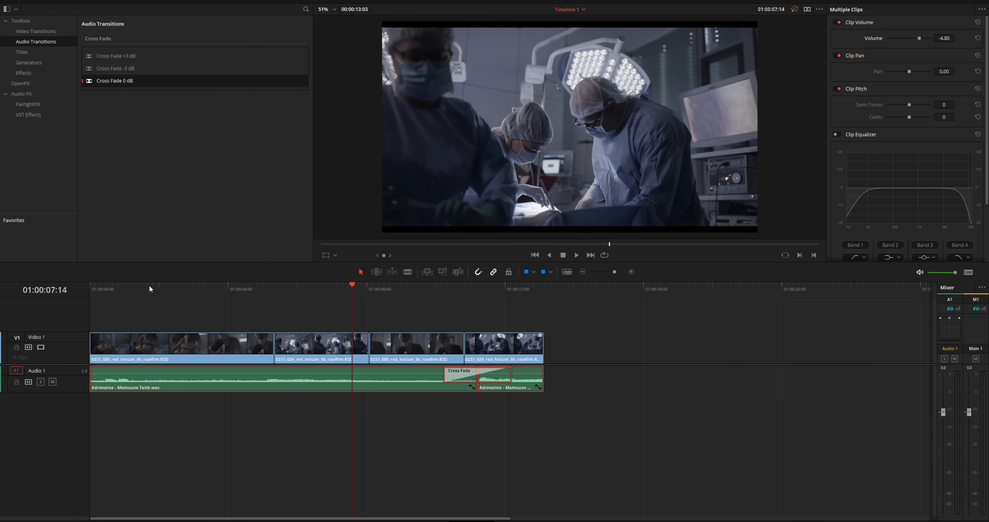
left_click_drag(152, 289, 78, 288)
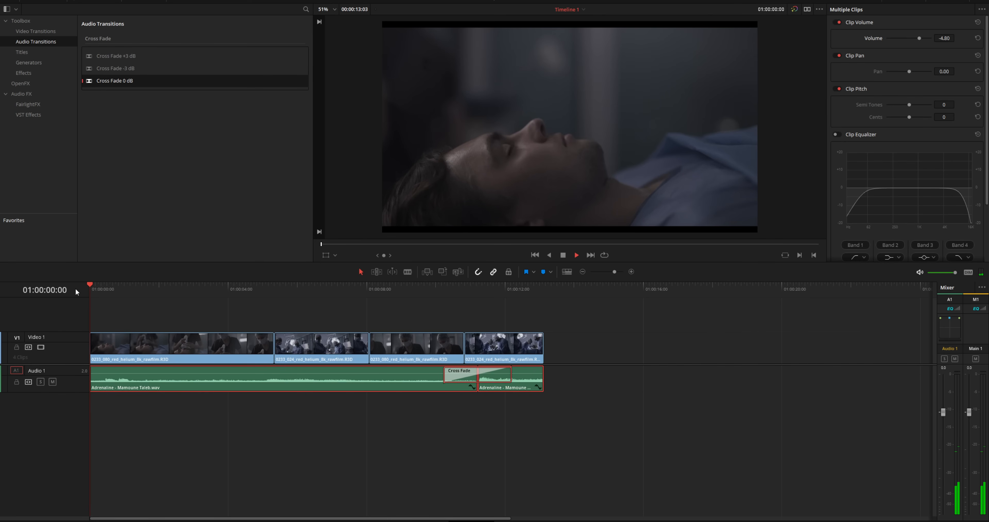
key("space")
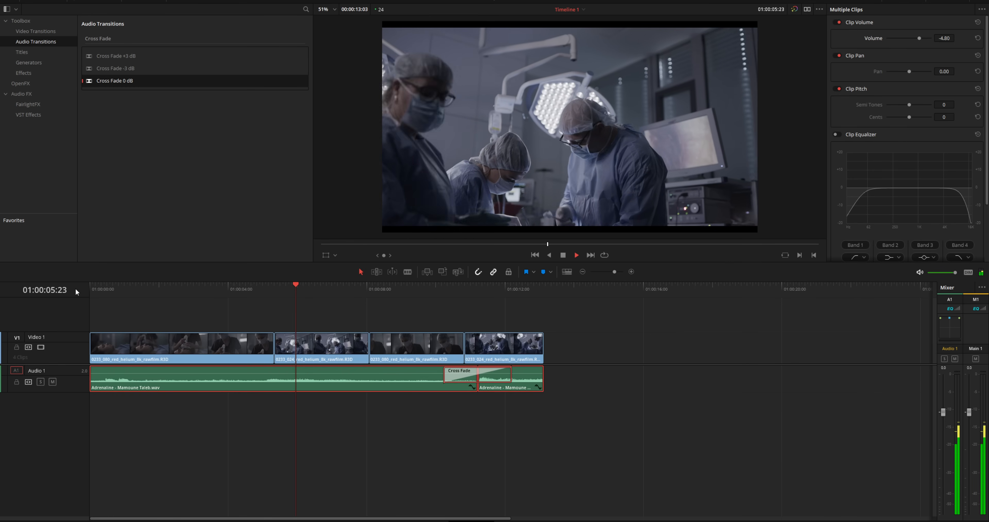
key("space")
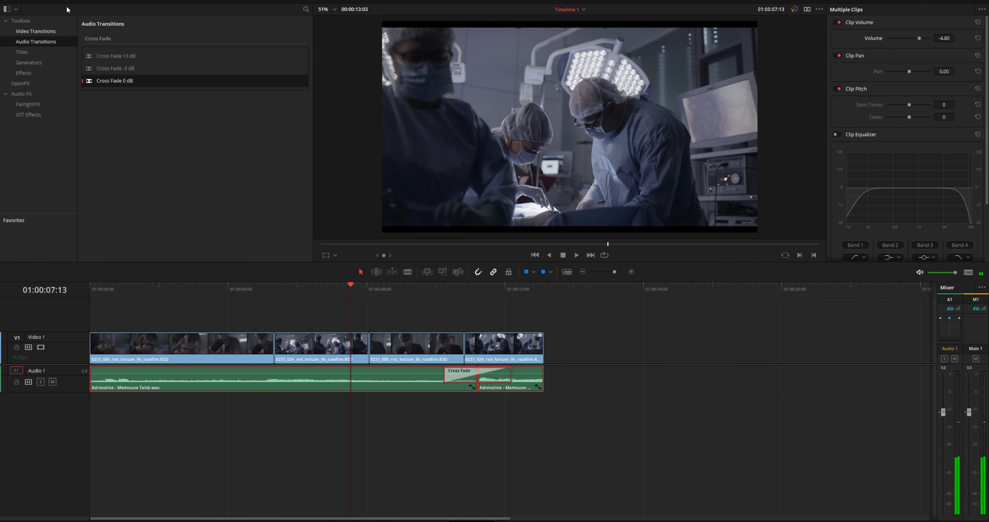
- Preview the hospital sounds and add the emergency-room ambience clip on a new Audio 2 track
left_click(45, 1)
left_click(25, 31)
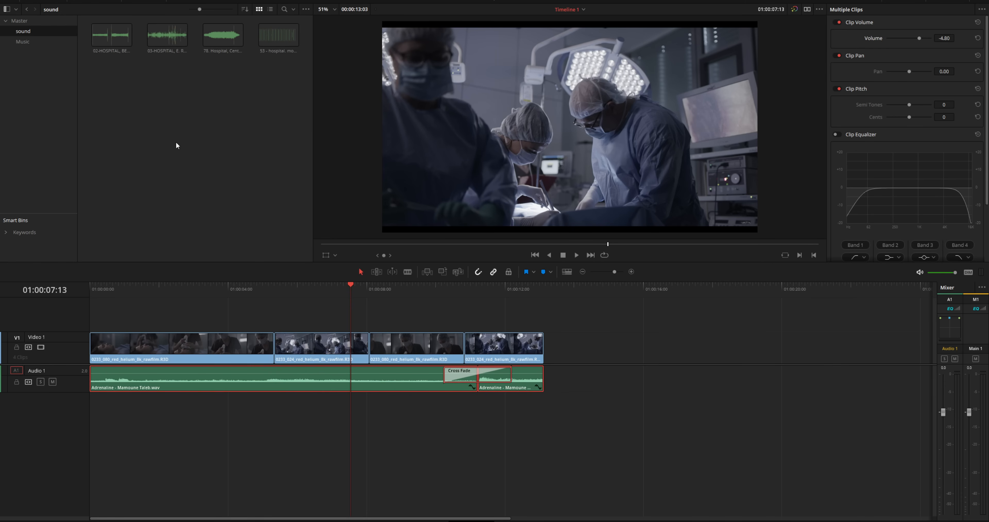
left_click(222, 44)
left_click(100, 34)
left_click(160, 30)
double_click(160, 29)
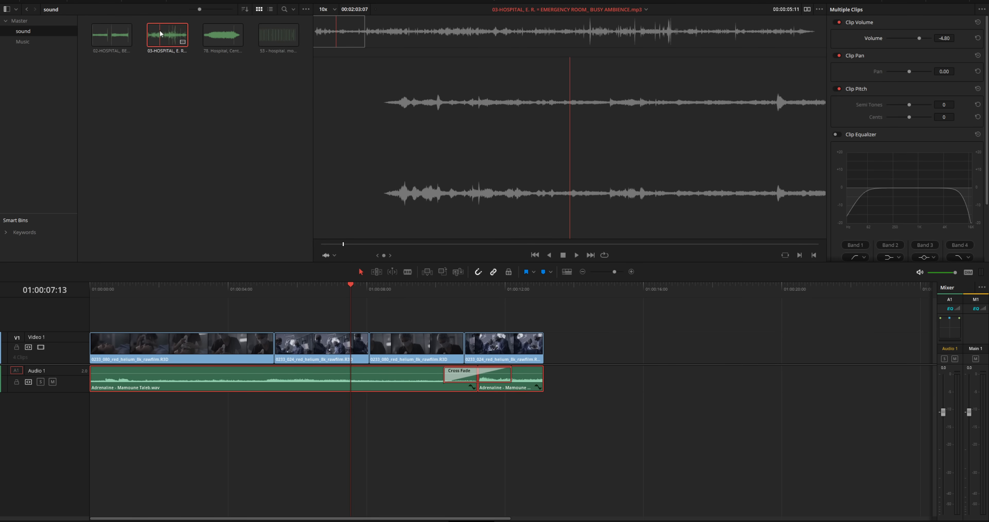
left_click_drag(160, 31, 149, 406)
- Align the ambience to the timeline start, then cut and delete its tail past the video's end
left_click_drag(324, 416, 246, 414)
key("Home")
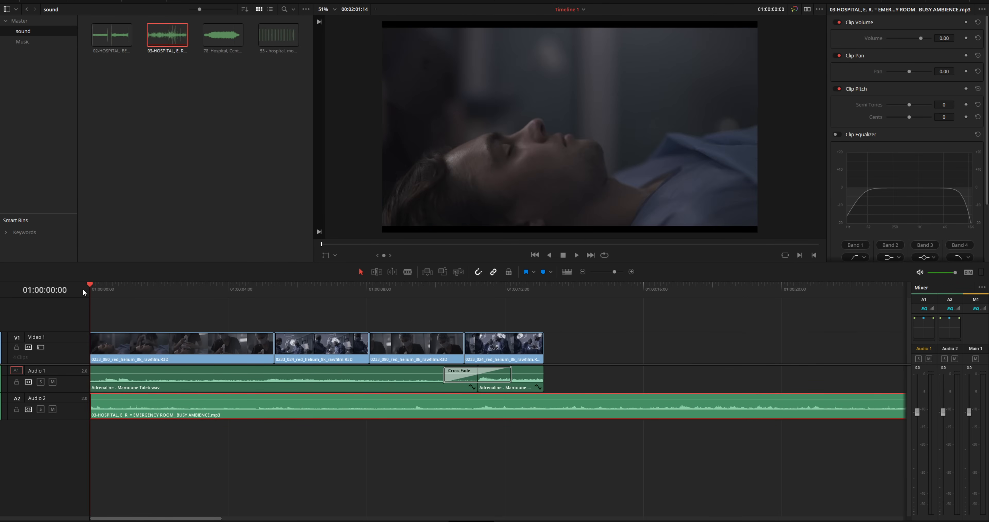
key("space")
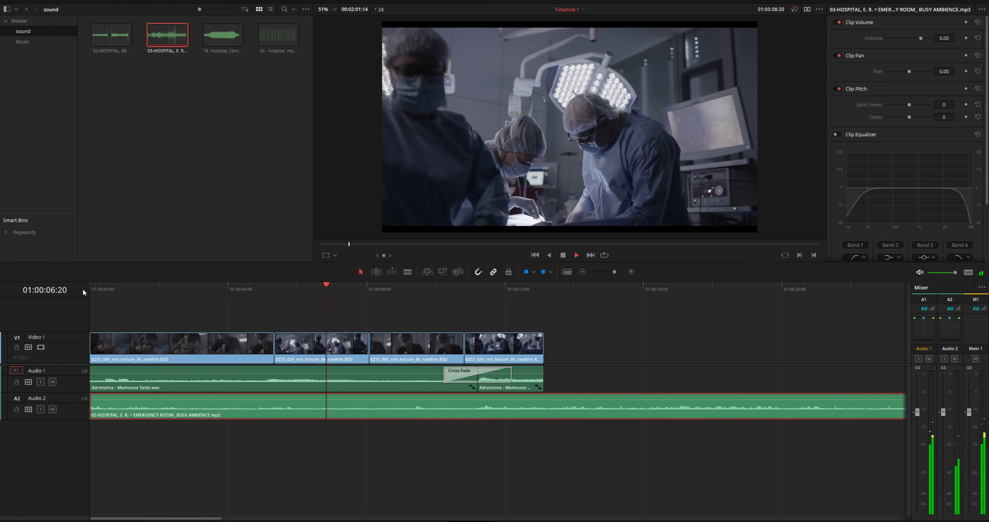
key("space")
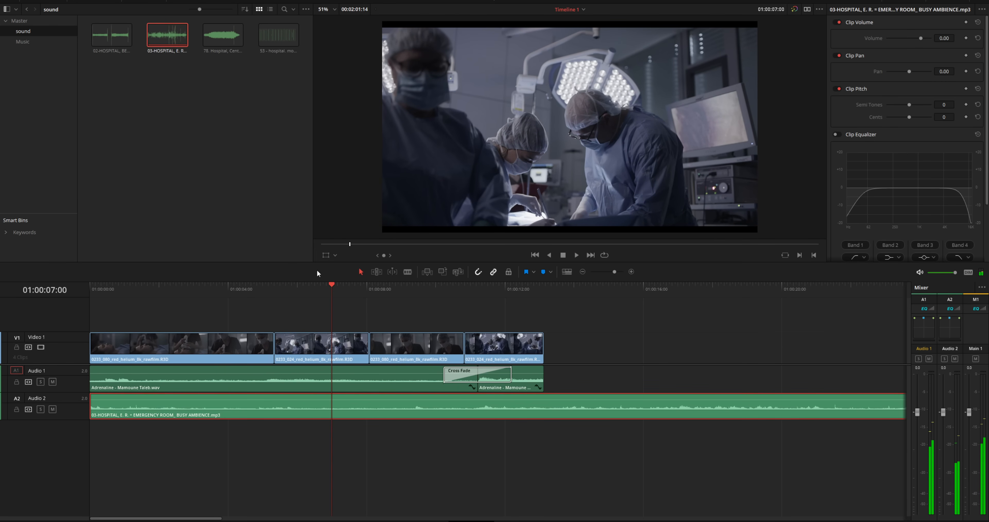
left_click(408, 272)
left_click(545, 399)
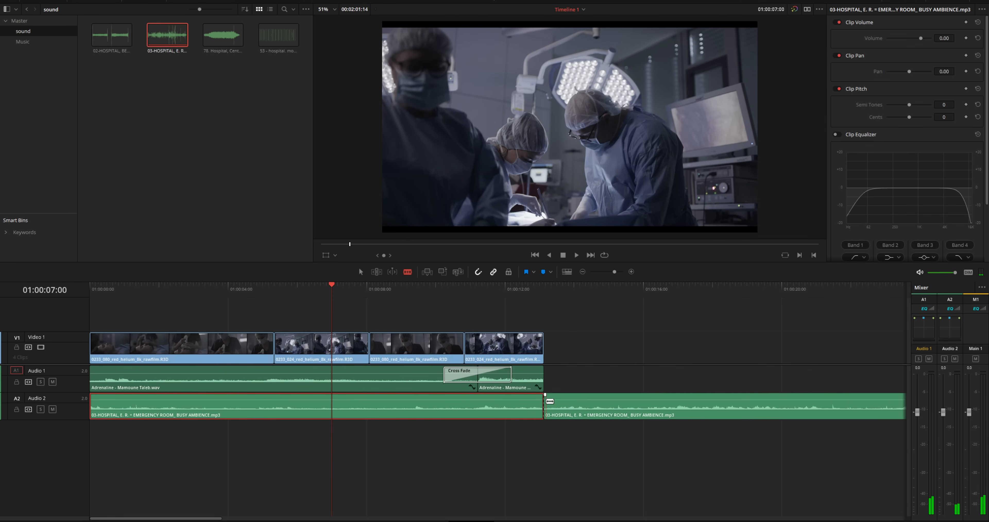
left_click(361, 272)
left_click(676, 406)
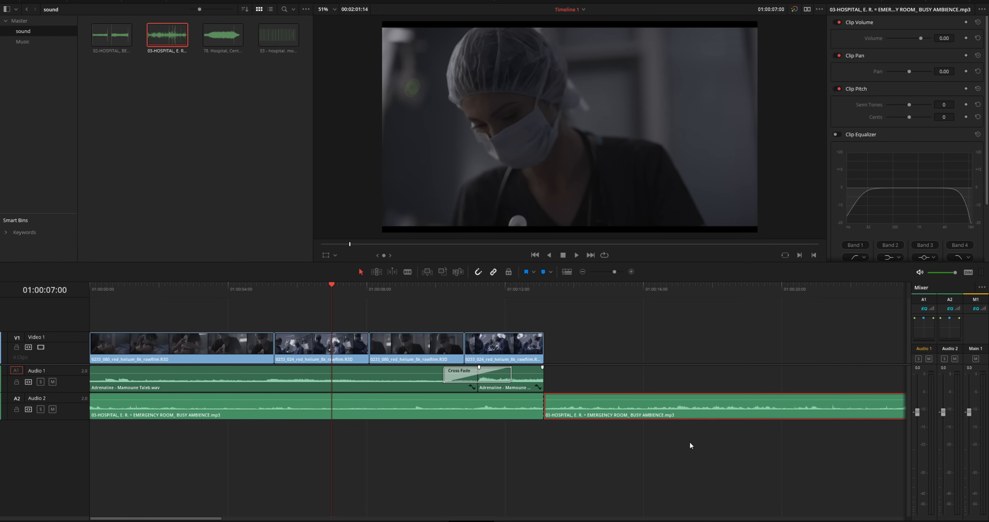
key("Delete")
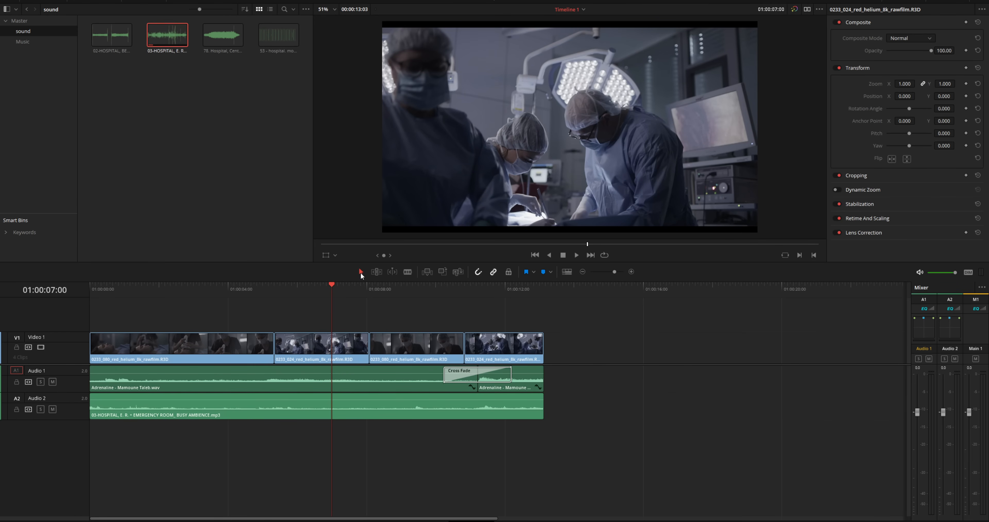
- Confirm the ambience clip sits at -6.00 clip volume and play the edit from the start
left_click(320, 416)
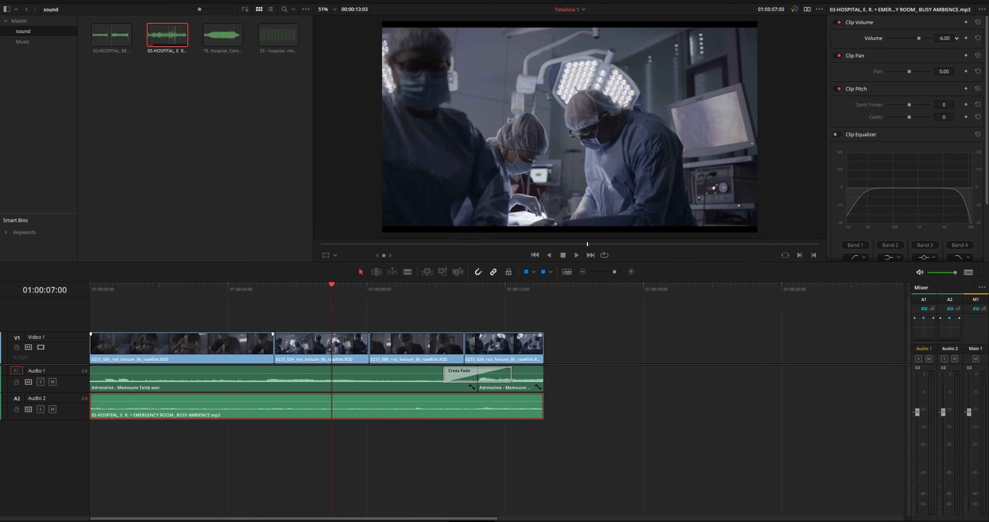
left_click_drag(130, 288, 78, 293)
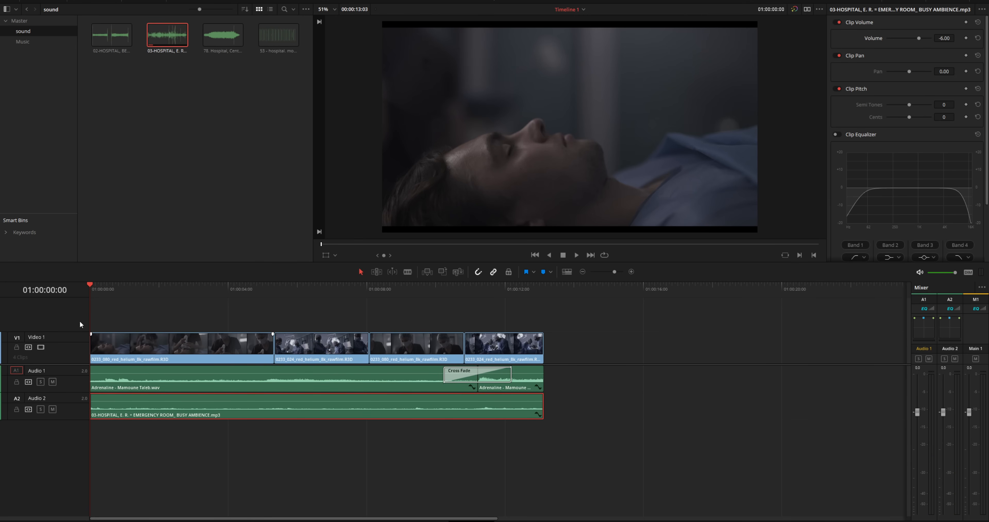
key("space")
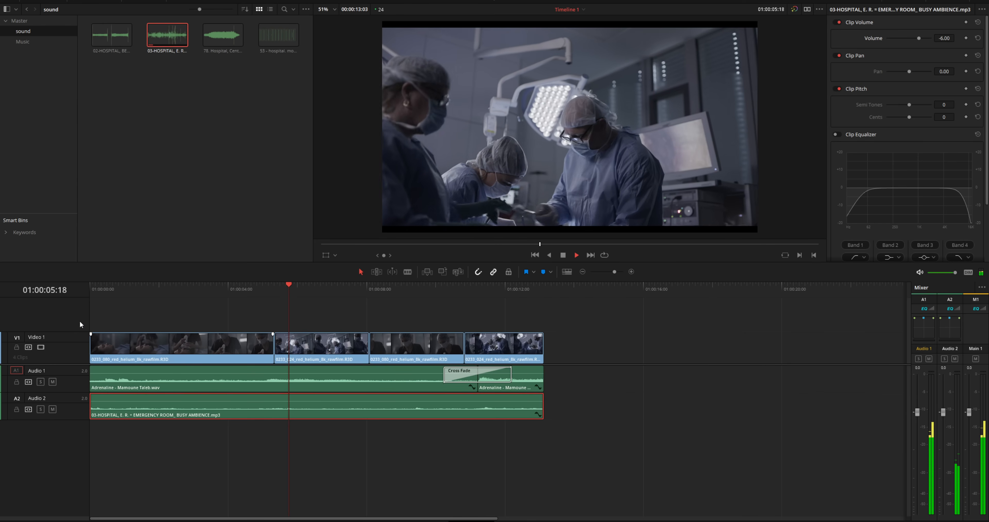
key("space")
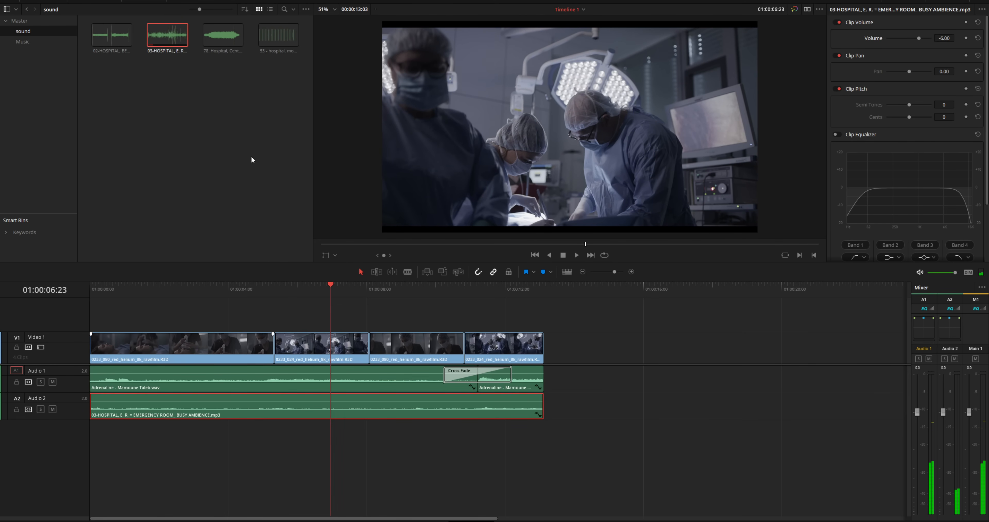
- Preview the heart-monitor beep, add it on a new Audio 3 track, and play the edit
left_click(283, 35)
left_click_drag(319, 66, 110, 442)
left_click_drag(110, 289, 84, 287)
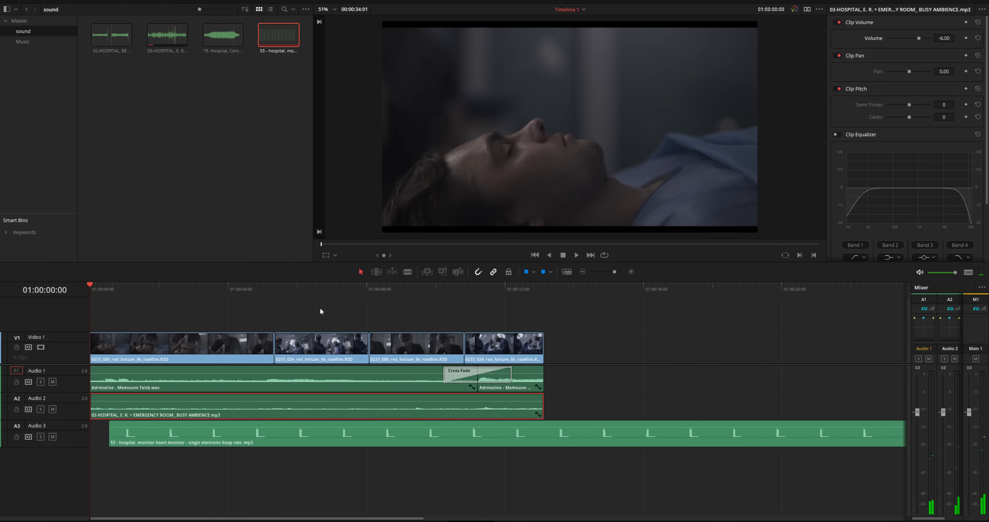
key("space")
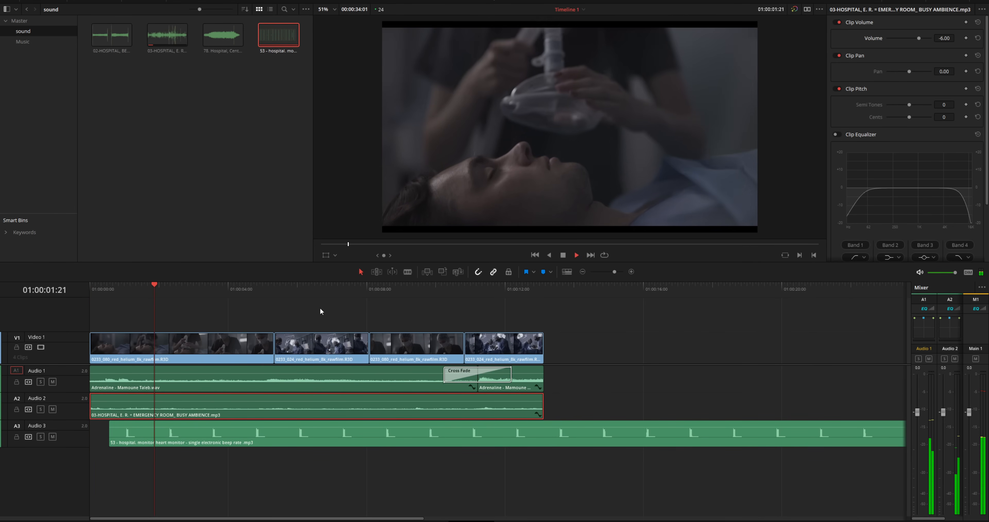
key("space")
- Blade the beep clip where the video ends, delete its leftover tail, and load the hospital-bed sound
left_click(525, 440)
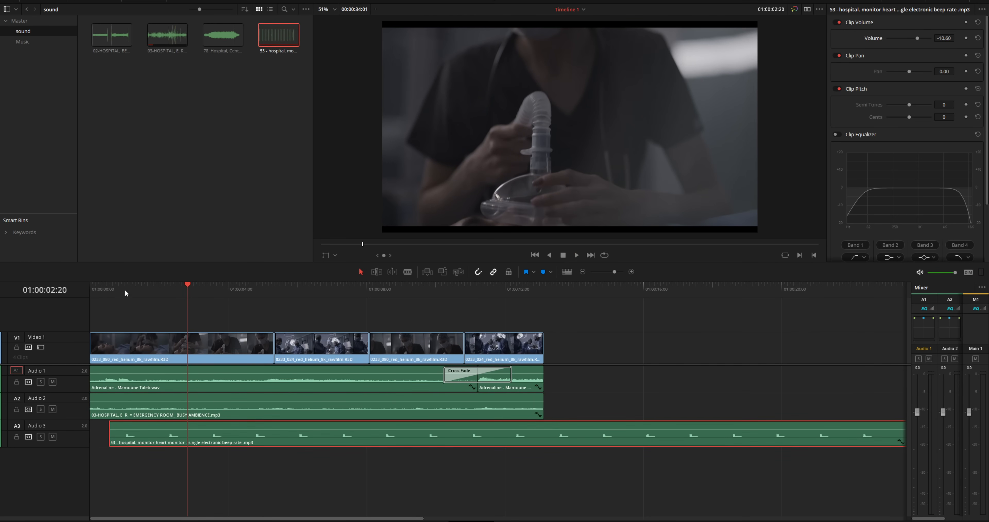
key("Home")
key("space")
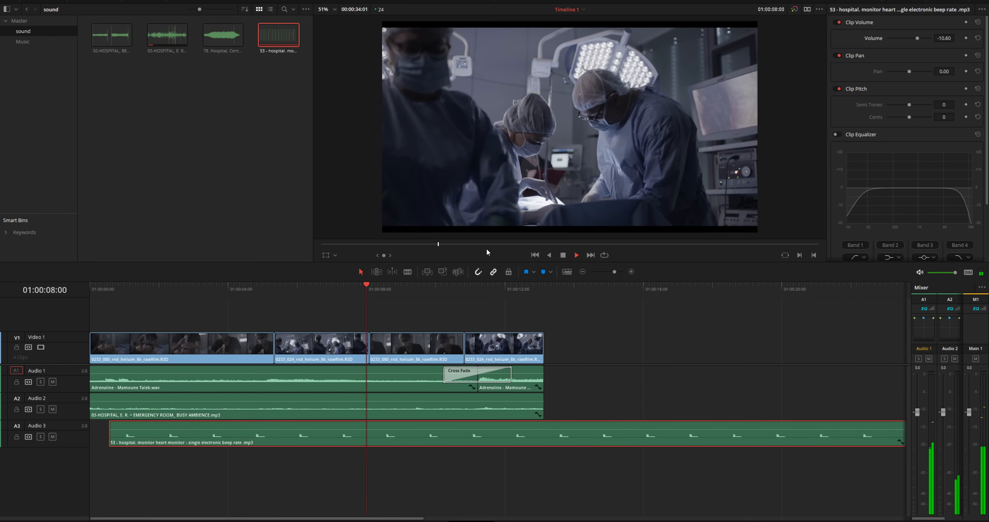
key("space")
key("b")
left_click(543, 437)
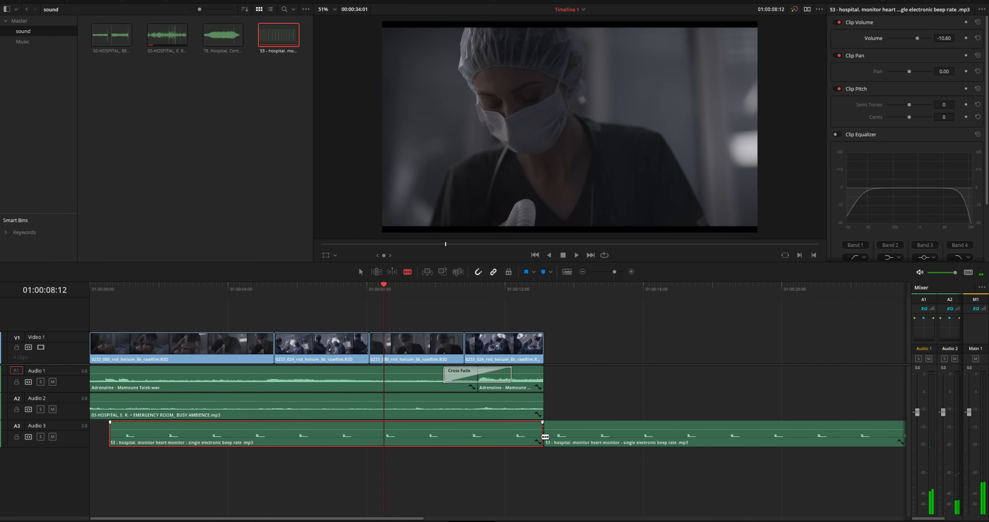
left_click(360, 273)
left_click_drag(633, 389, 721, 484)
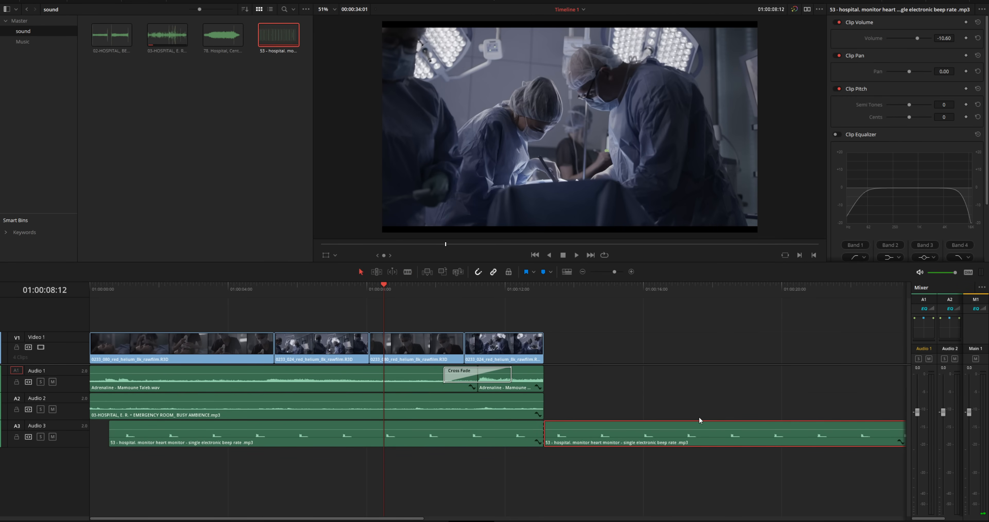
key("Delete")
double_click(125, 42)
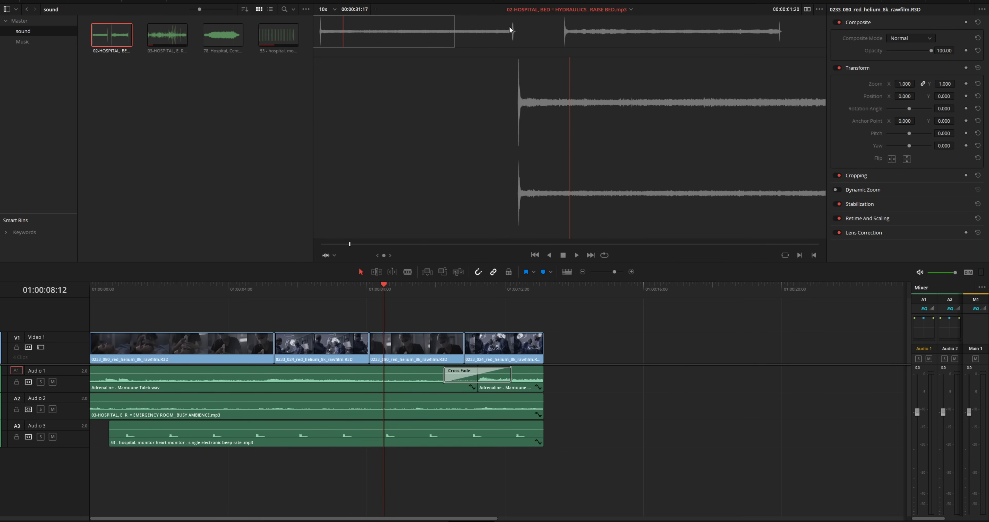
- Preview the hospital-bed sound and add it on a new Audio 4 track
left_click_drag(352, 244, 326, 246)
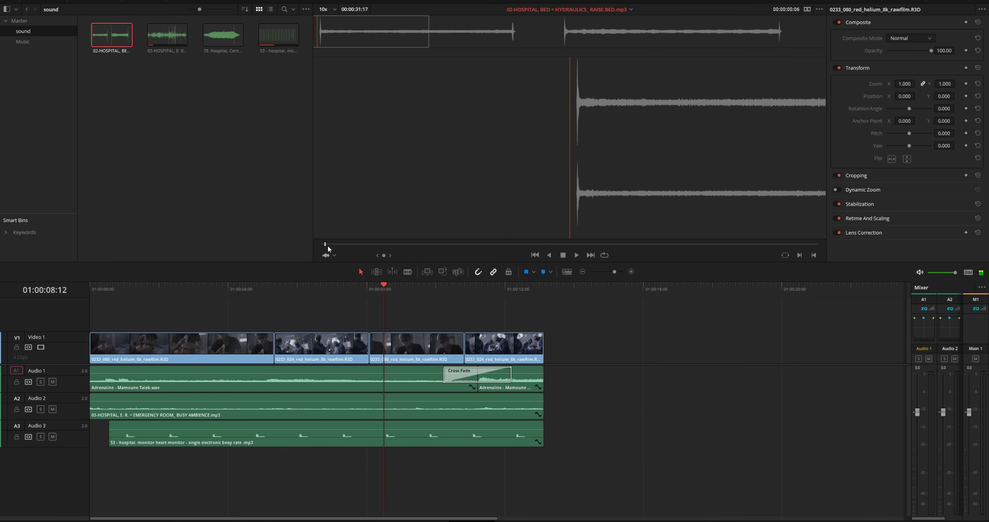
left_click(576, 256)
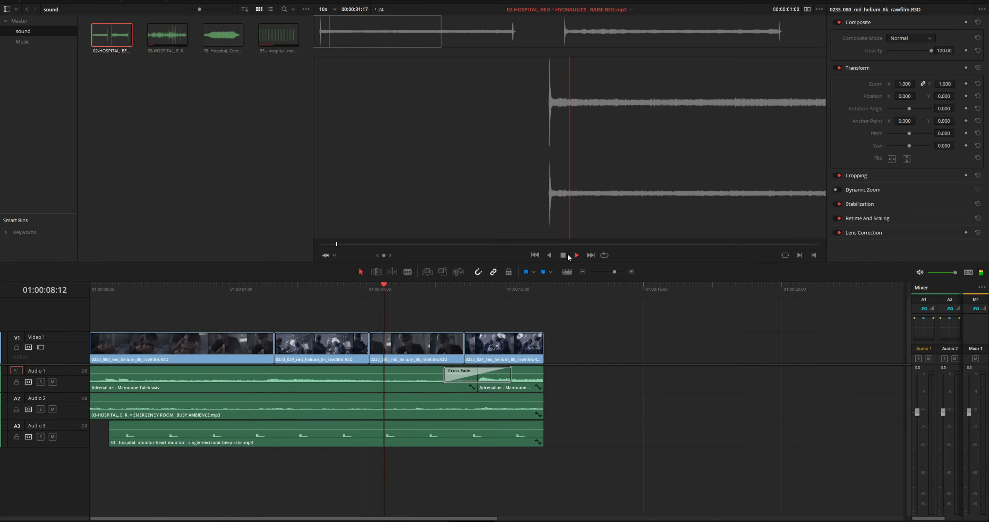
left_click(563, 255)
left_click_drag(116, 42, 93, 472)
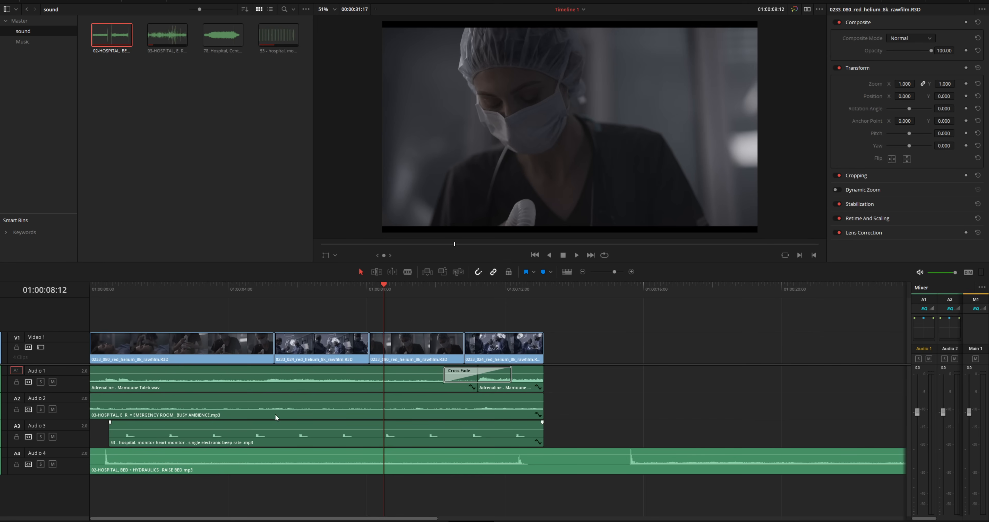
- Cut the bed sound at about 01:00:04 and delete the rest of the clip
left_click_drag(221, 294, 251, 296)
left_click(250, 462)
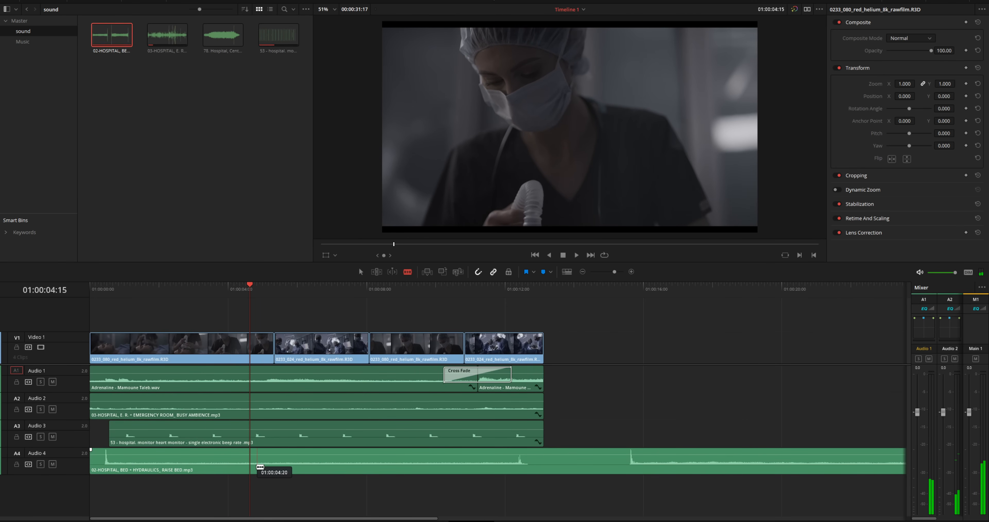
left_click(360, 271)
left_click(691, 472)
key("Delete")
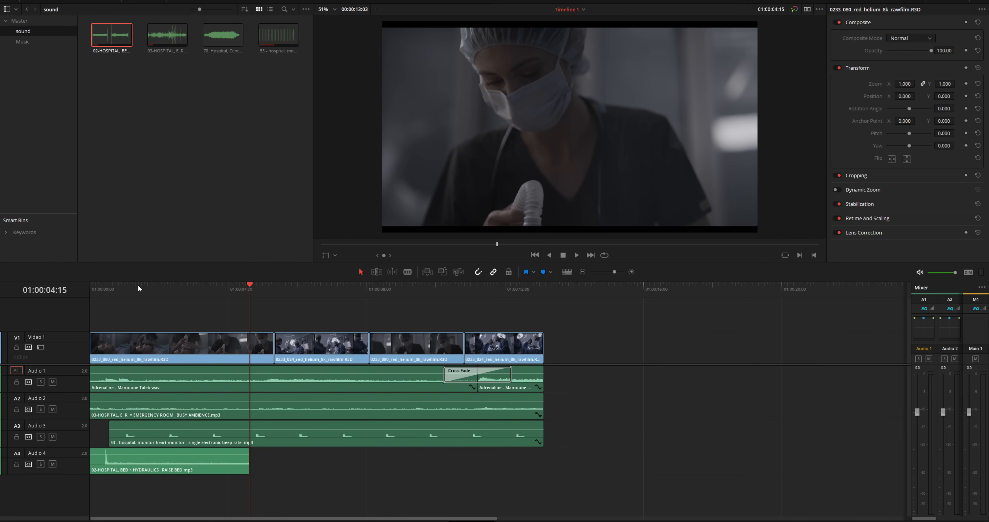
- Slide the bed sound clip later in the timeline, checking its timing with playback
left_click_drag(139, 286, 96, 287)
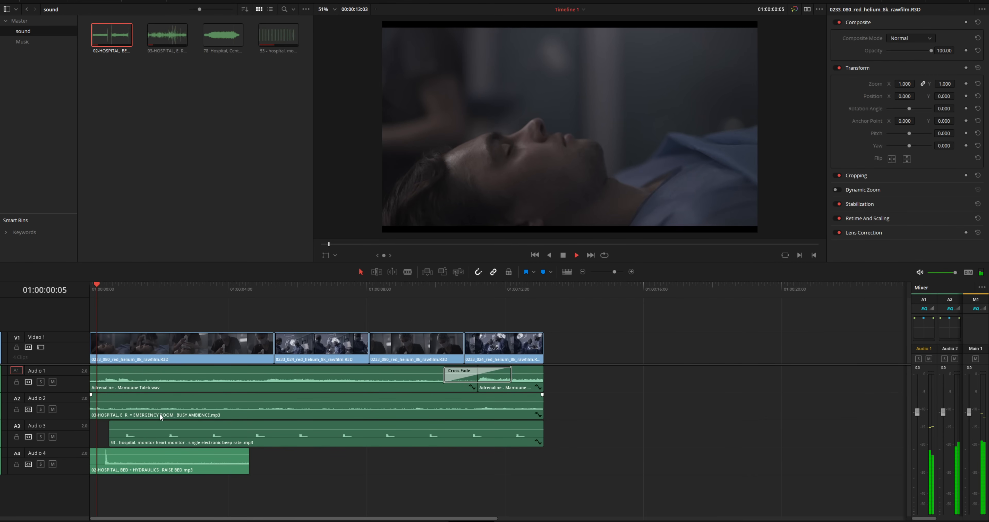
key("space")
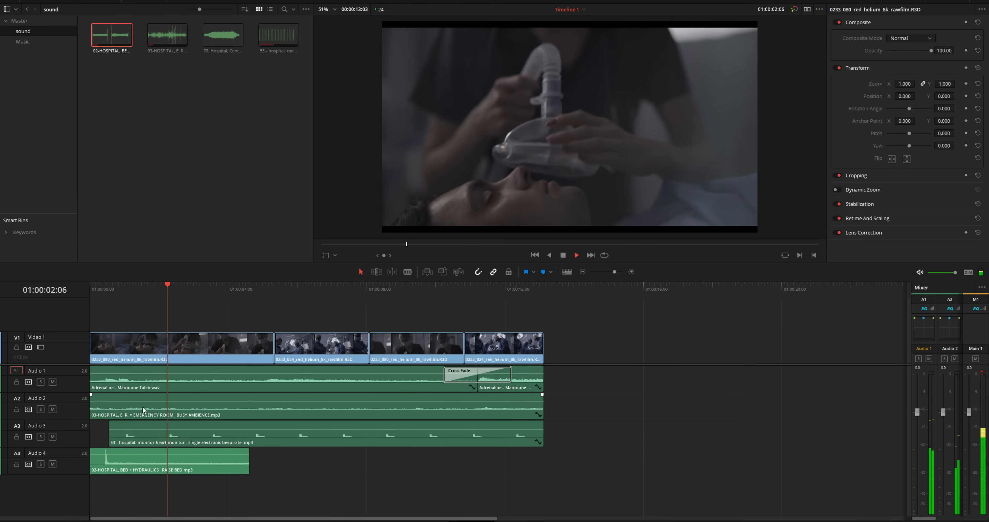
key("space")
left_click_drag(150, 464, 203, 465)
left_click_drag(211, 293, 218, 294)
left_click_drag(166, 463, 232, 463)
key("space")
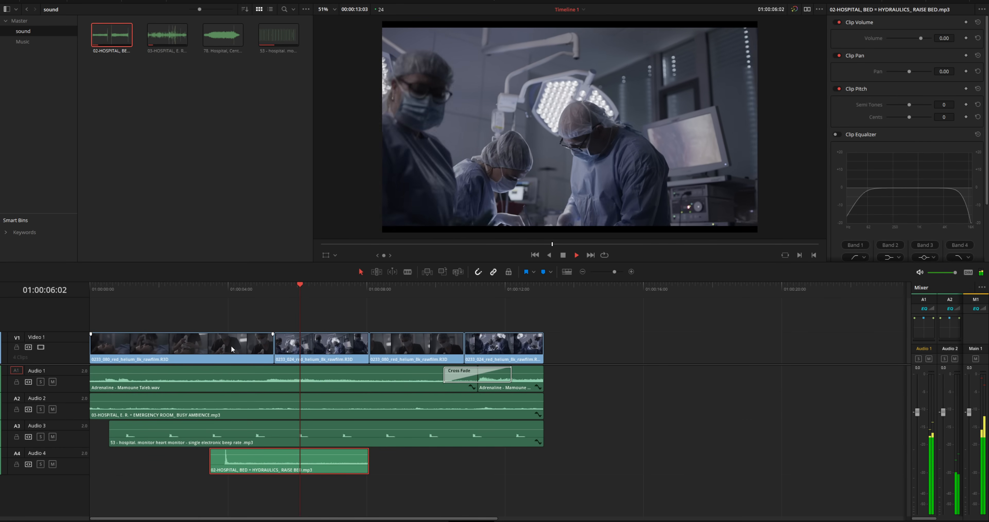
key("space")
- Trim the bed clip to end at 01:00:06:15, set volume -3.60, and load the centrifuge sound
left_click_drag(368, 471, 318, 469)
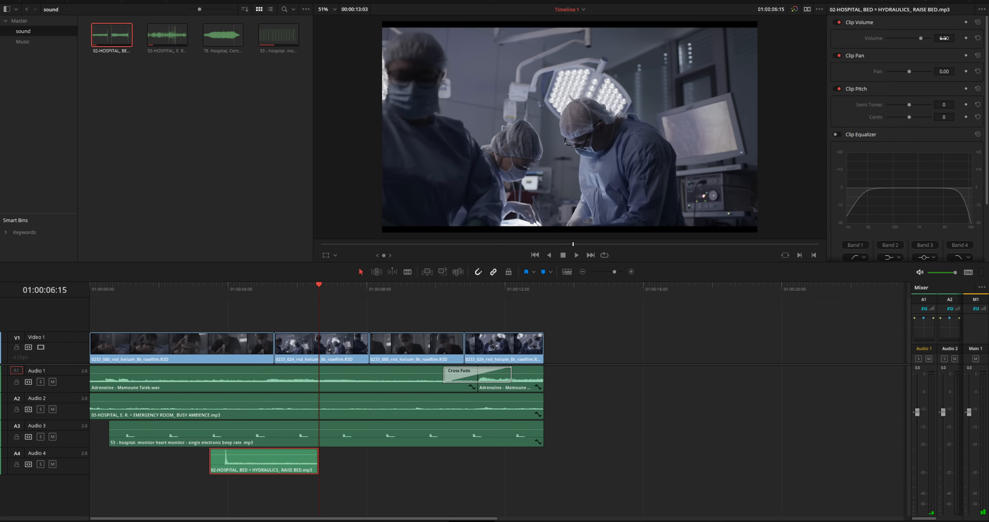
left_click_drag(944, 38, 930, 38)
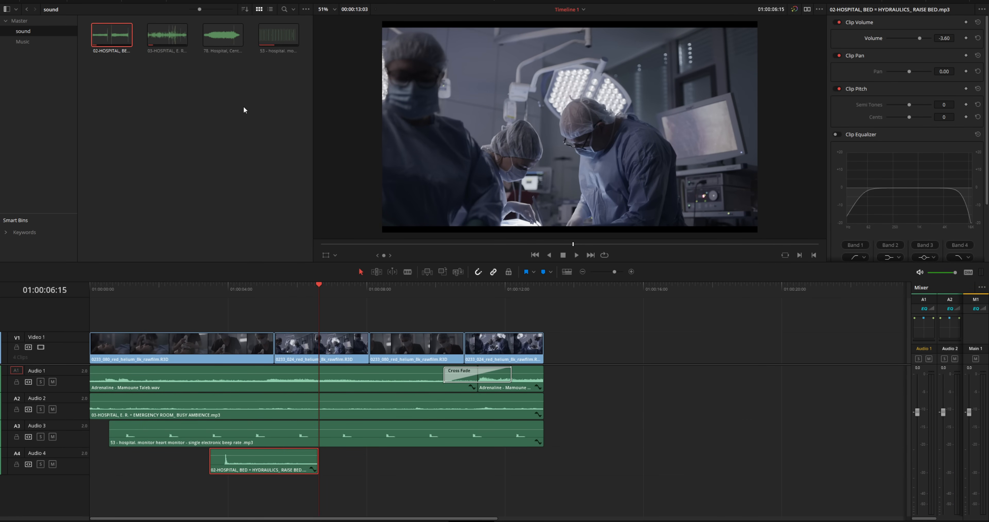
double_click(221, 38)
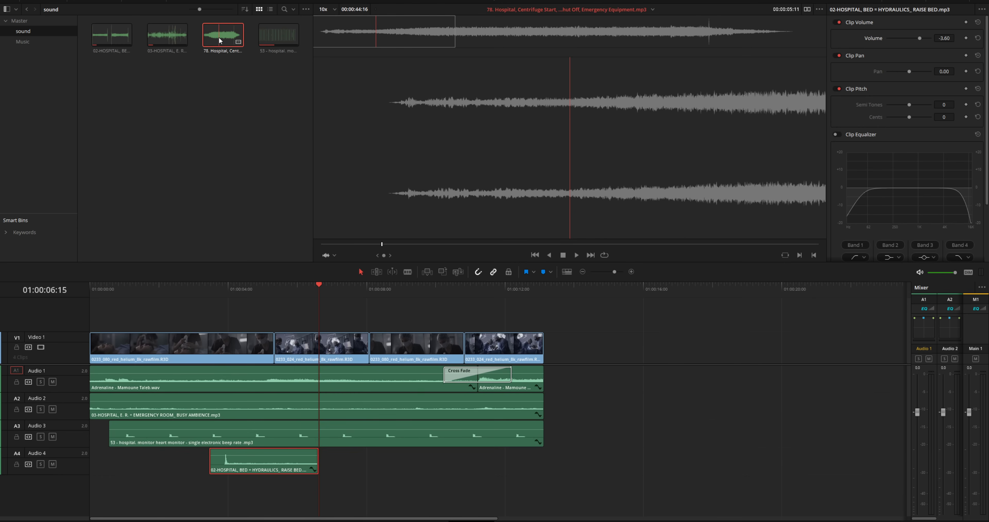
- Preview the centrifuge sound and add it on a new Audio 5 track
left_click(335, 244)
key("space")
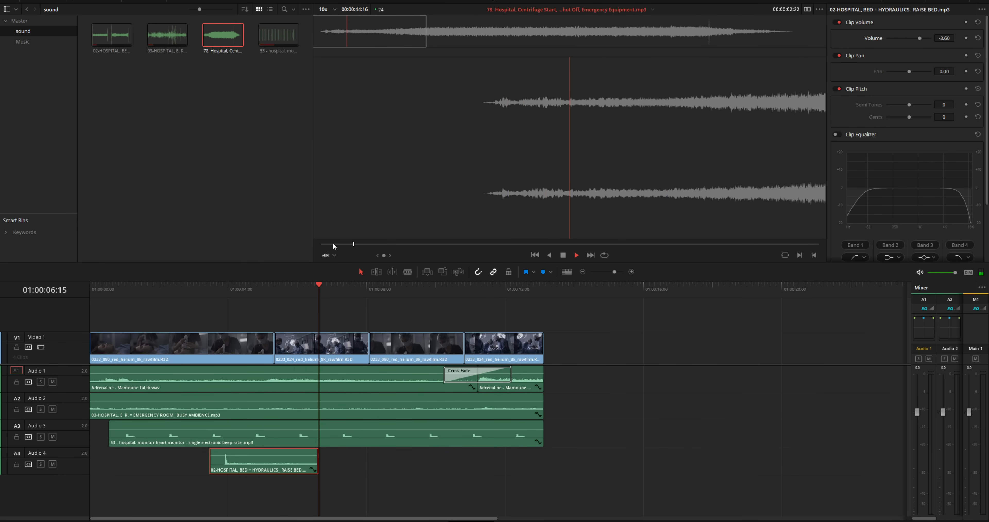
key("space")
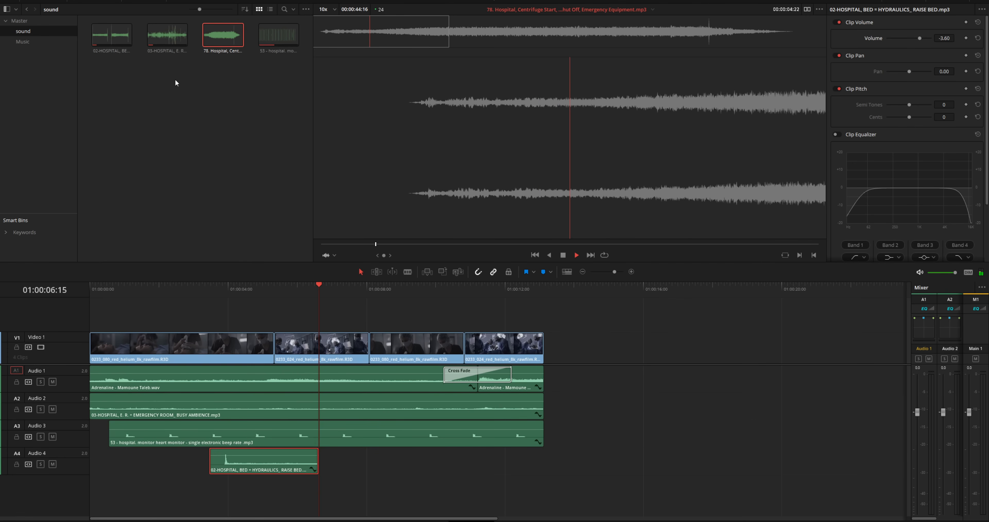
left_click_drag(222, 39, 274, 493)
- Blade the centrifuge clip at 01:00:09:14, delete the tail, and play the edit from the start
left_click(407, 271)
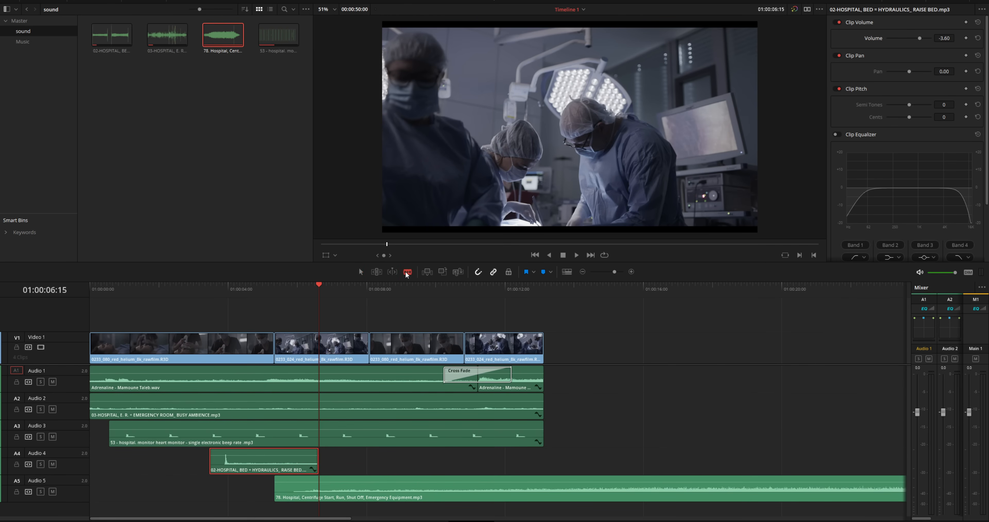
left_click(427, 489)
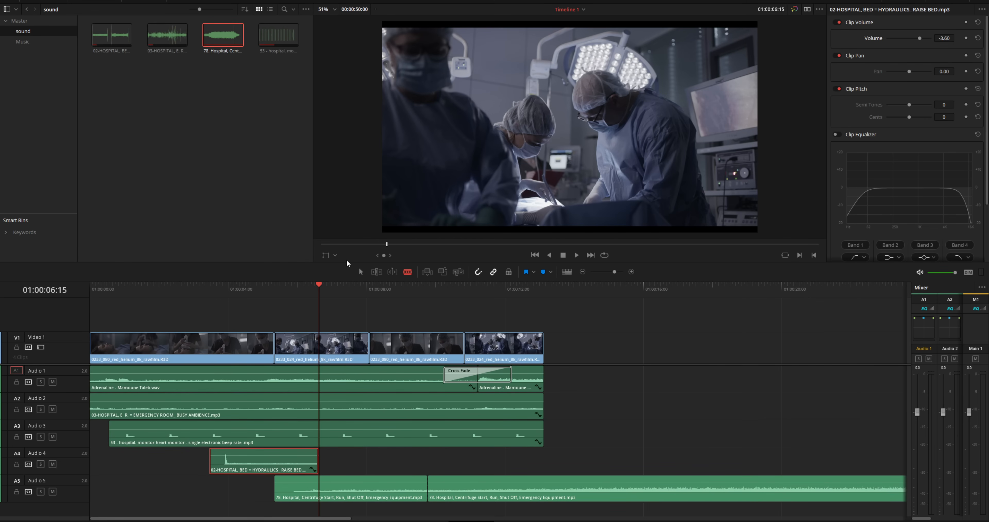
left_click(687, 499)
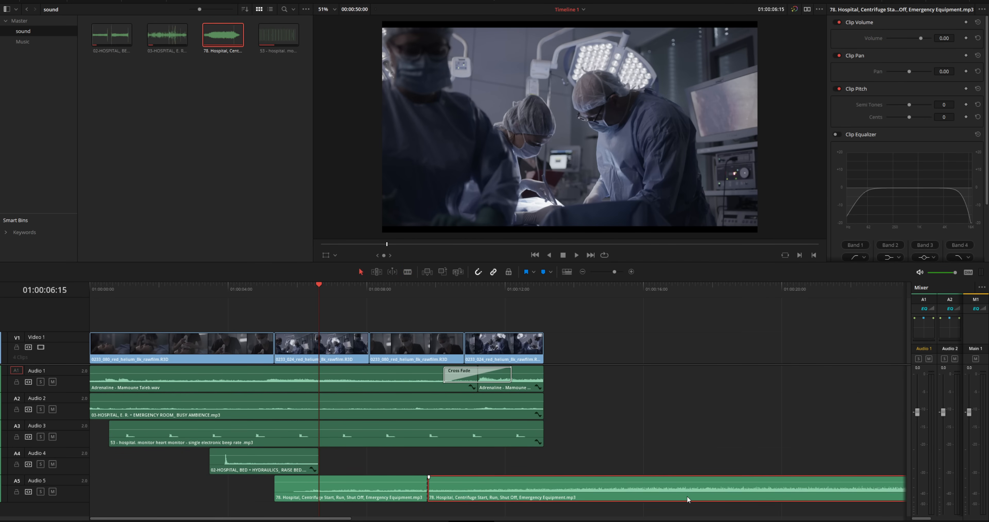
key("Delete")
left_click_drag(128, 289, 74, 288)
key("space")
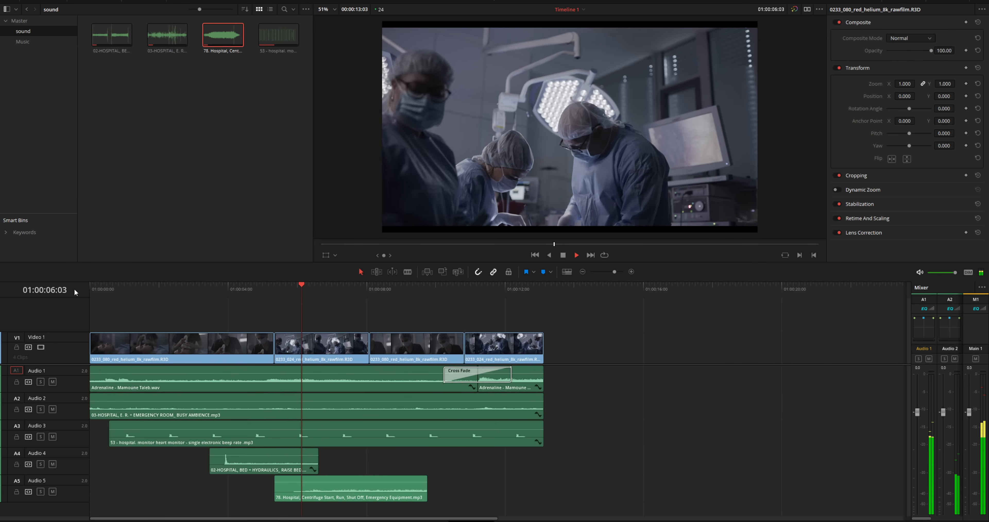
- Shift the centrifuge clip later and trim its end, checking each change with playback
key("space")
left_click(341, 287)
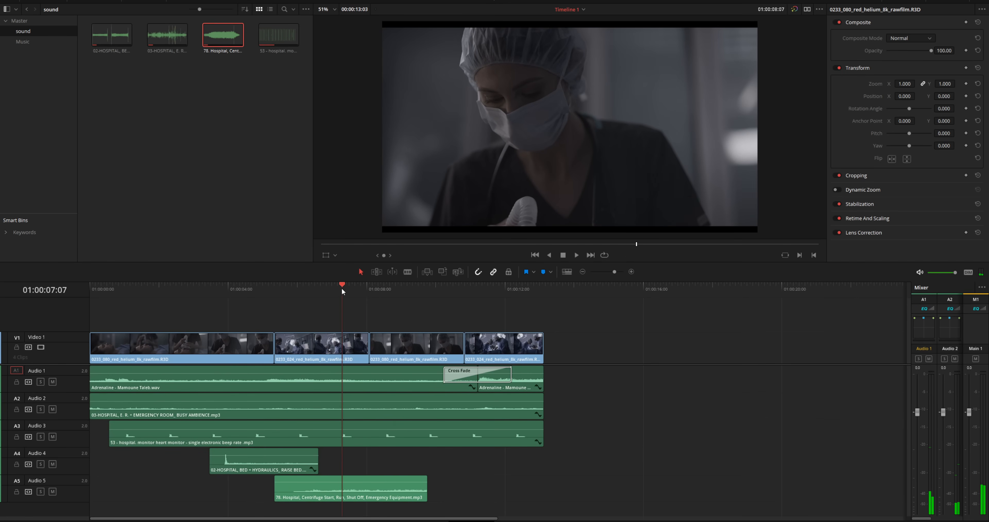
left_click_drag(366, 488, 403, 488)
key("space")
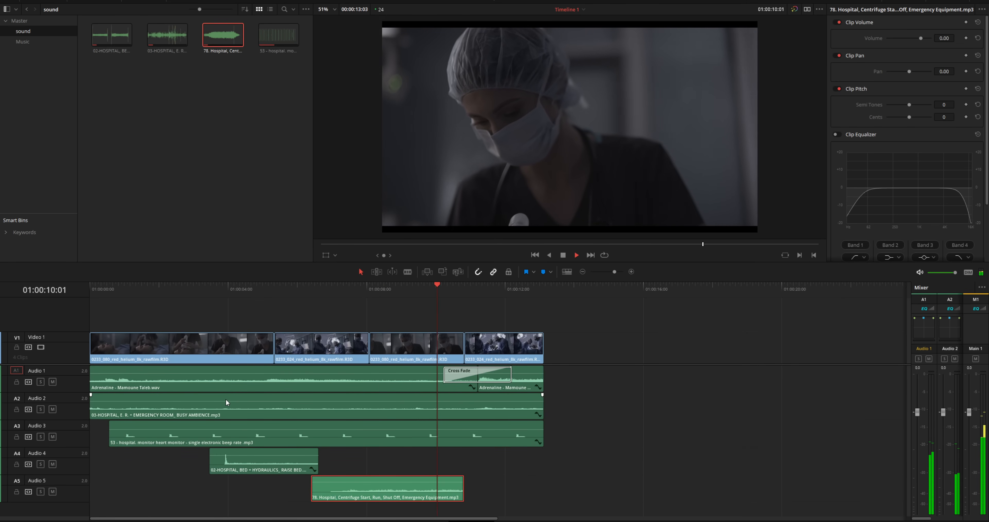
key("space")
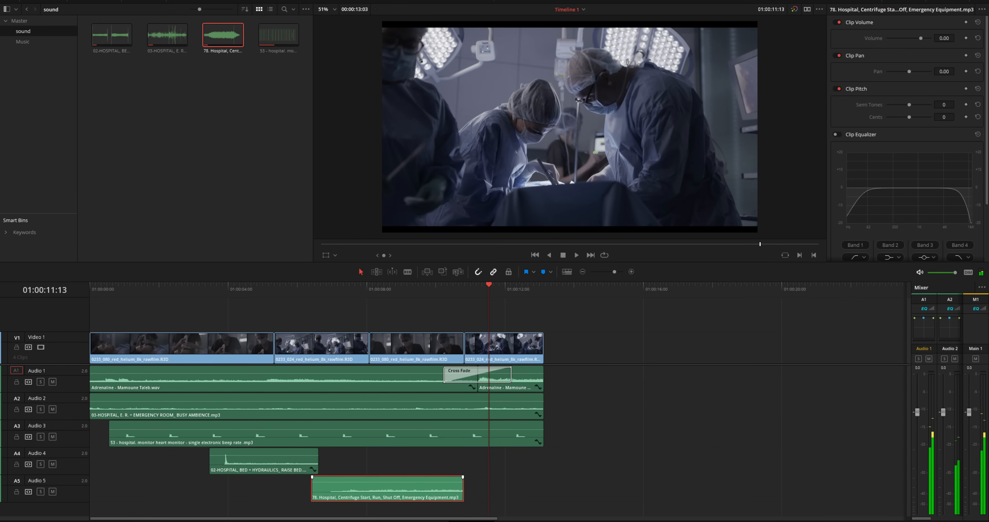
left_click_drag(459, 486, 443, 486)
left_click(398, 290)
key("space")
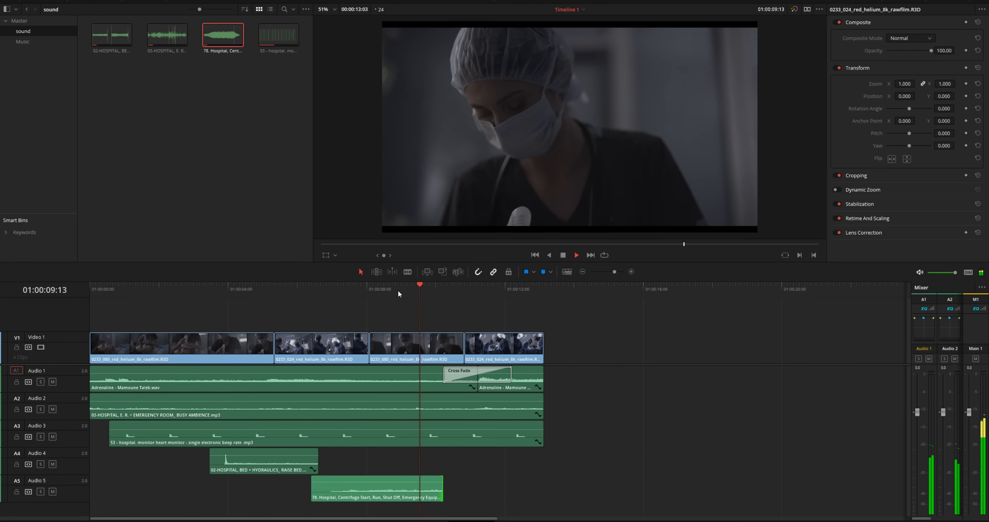
key("space")
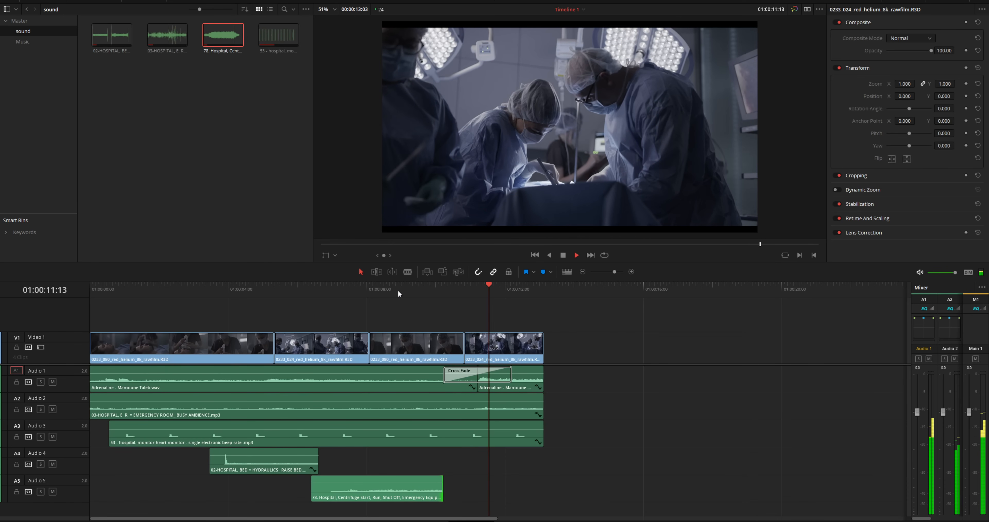
- Lower the centrifuge clip's volume to -3.20 dB and rewind to the timeline start
left_click(375, 486)
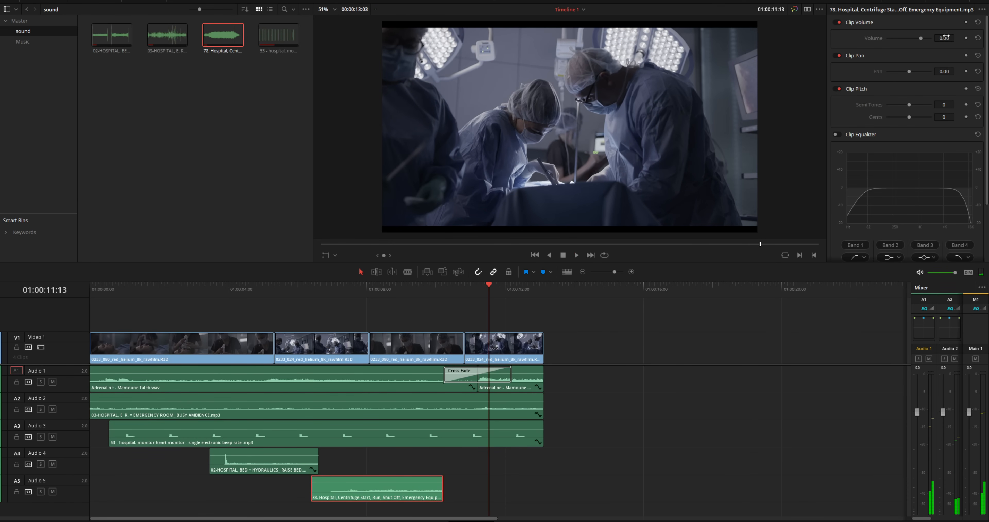
left_click_drag(947, 36, 779, 101)
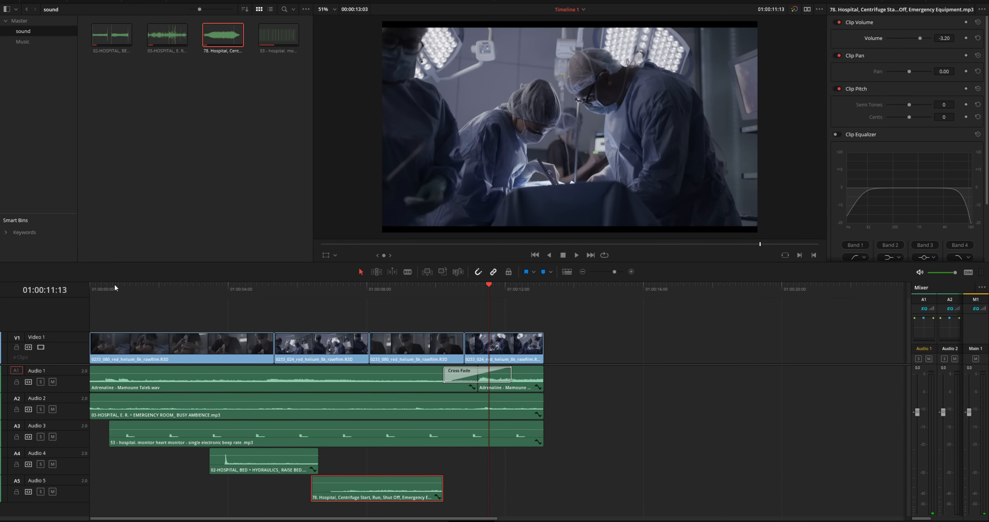
left_click_drag(115, 285, 75, 287)
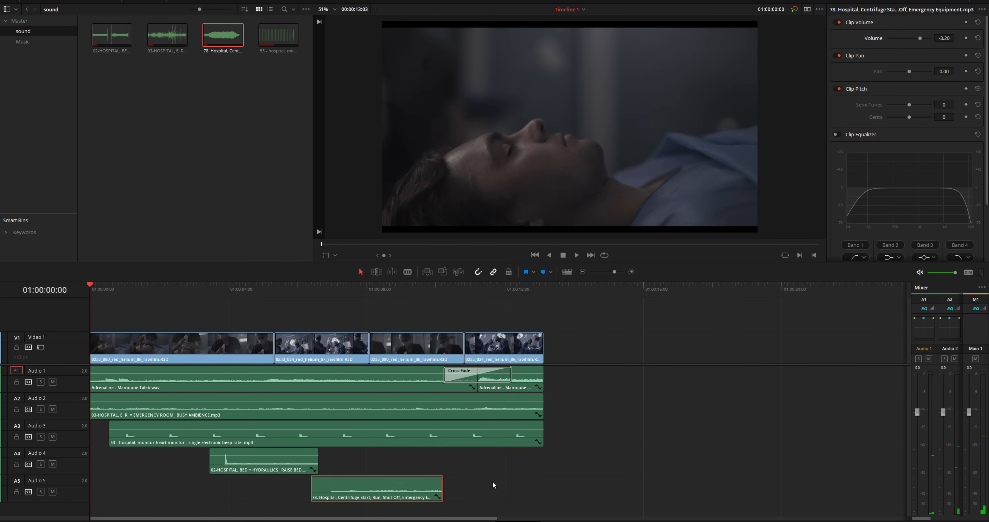
key("shift+6")
- Play the whole timeline in full-screen view, then return to the normal Color page layout
key("shift+f")
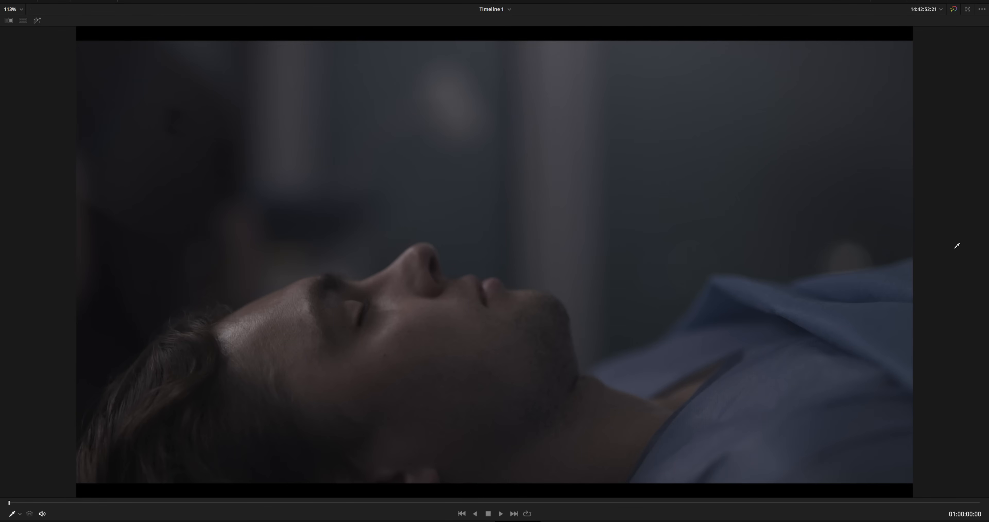
scroll(907, 256, "up", 1)
key("space")
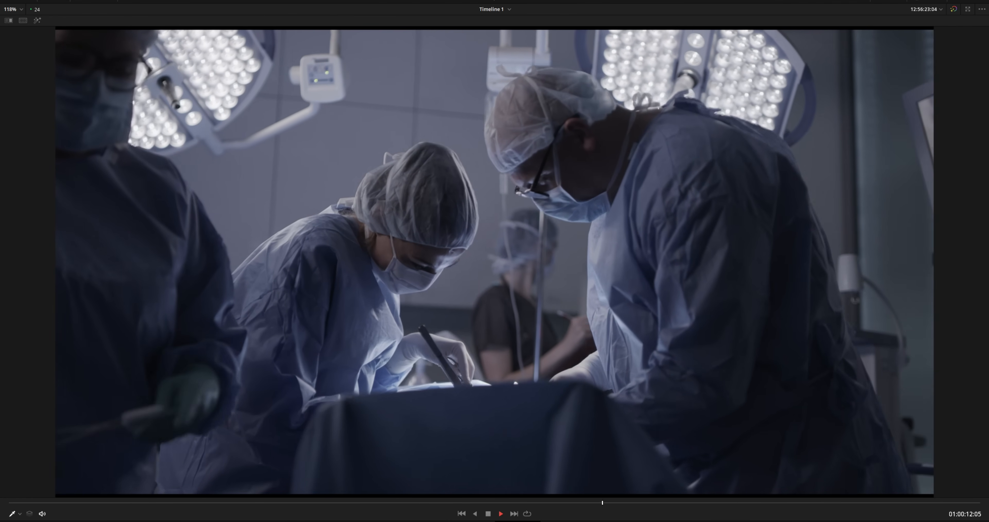
key("space")
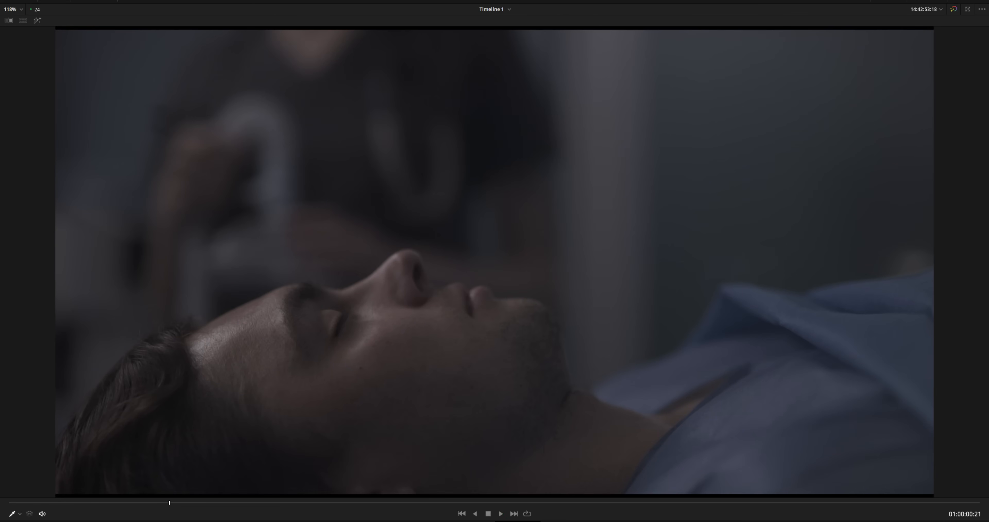
key("shift+f")
- Select clip 04, the surgery shot, and hide the gallery and clip strip to enlarge the viewer
left_click(178, 321)
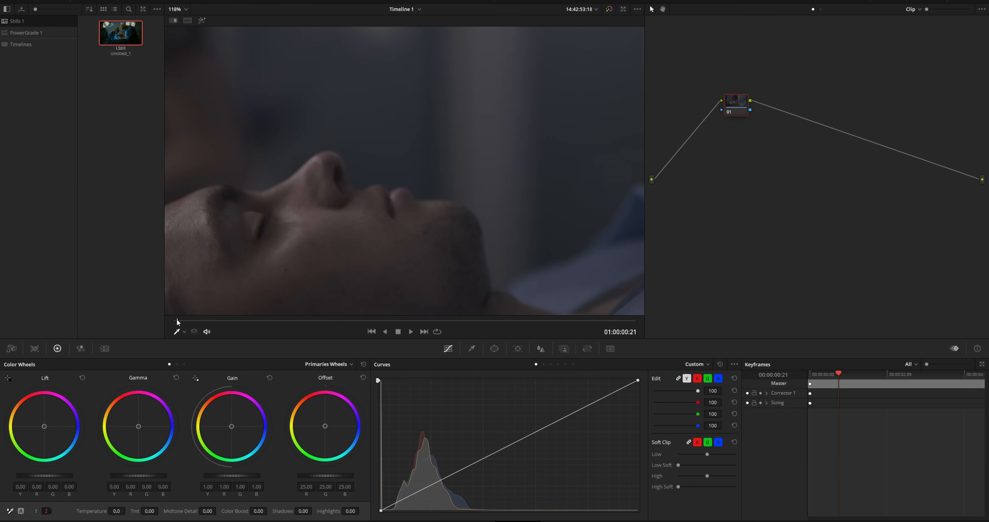
key("shift+z")
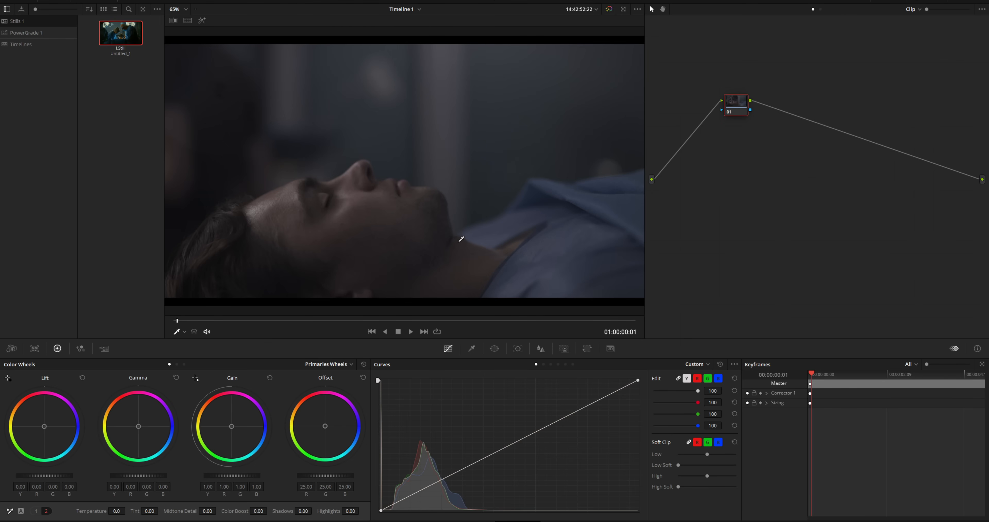
left_click(844, 2)
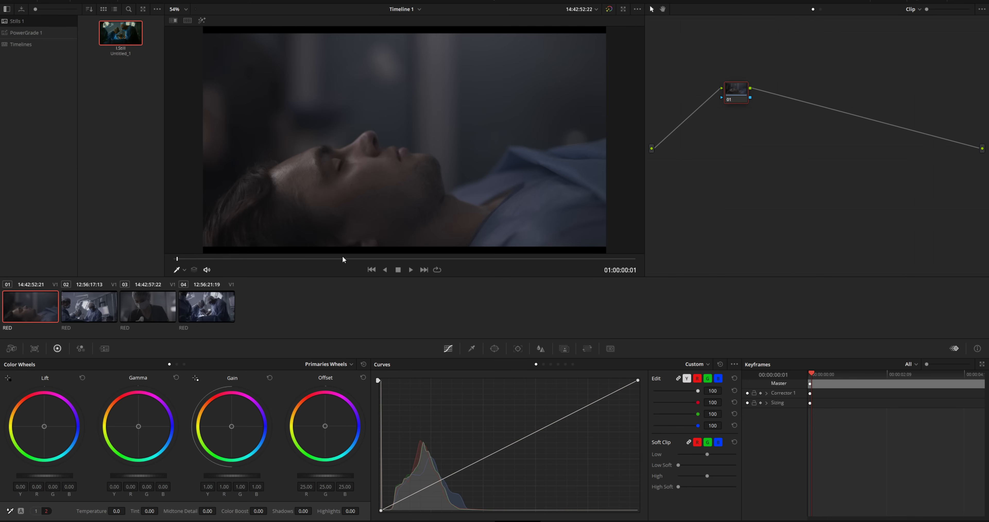
left_click(216, 313)
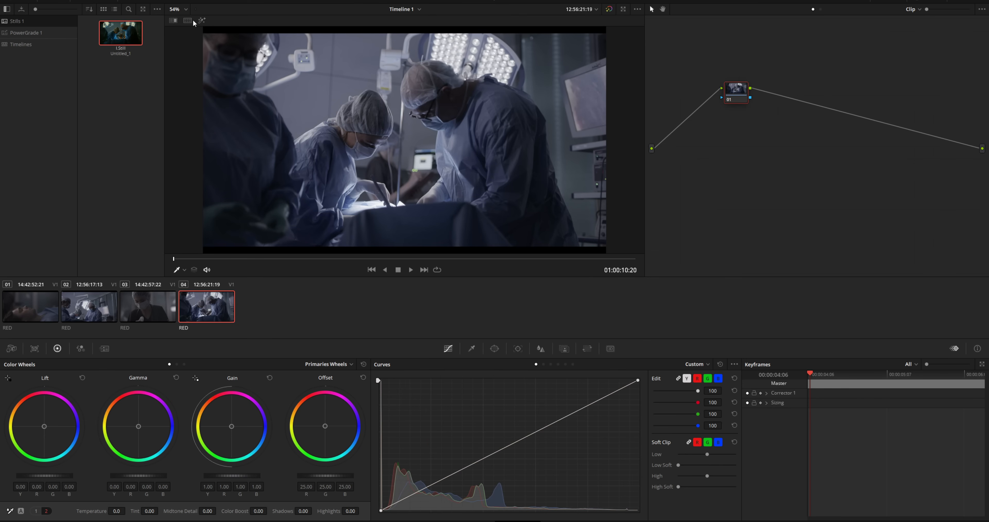
left_click(17, 1)
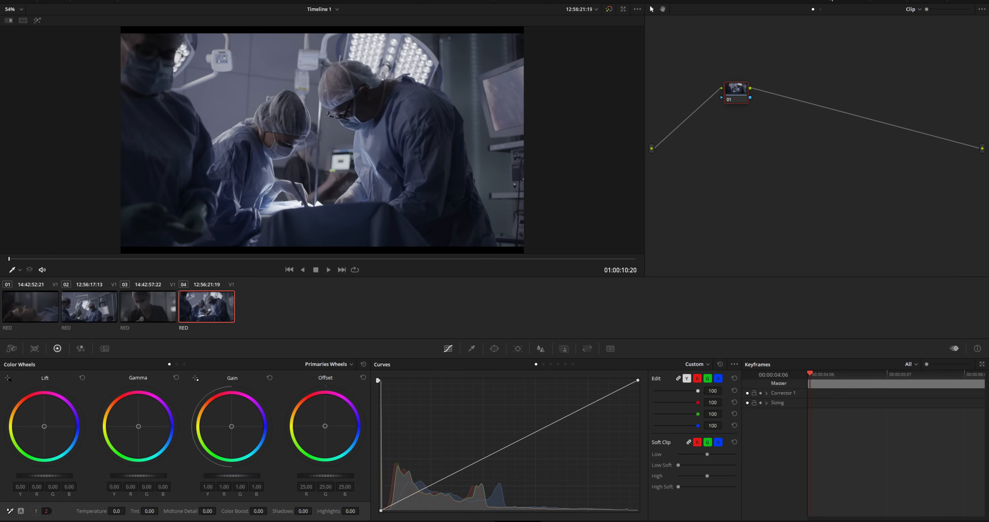
left_click(844, 2)
- Turn on looped playback, scrub to the start of clip 04, and show the Camera Raw settings
left_click(87, 321)
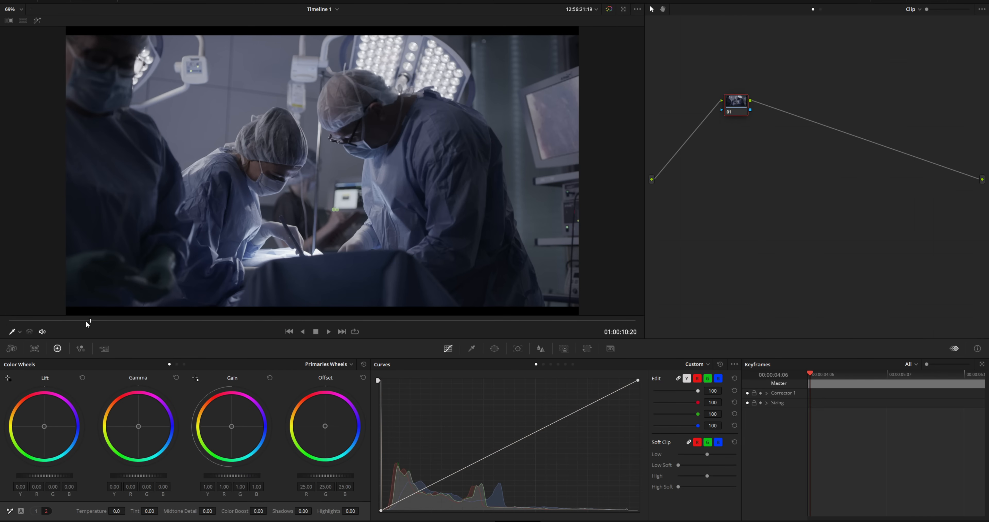
left_click(357, 332)
left_click(161, 322)
left_click_drag(161, 323, 7, 331)
left_click(12, 348)
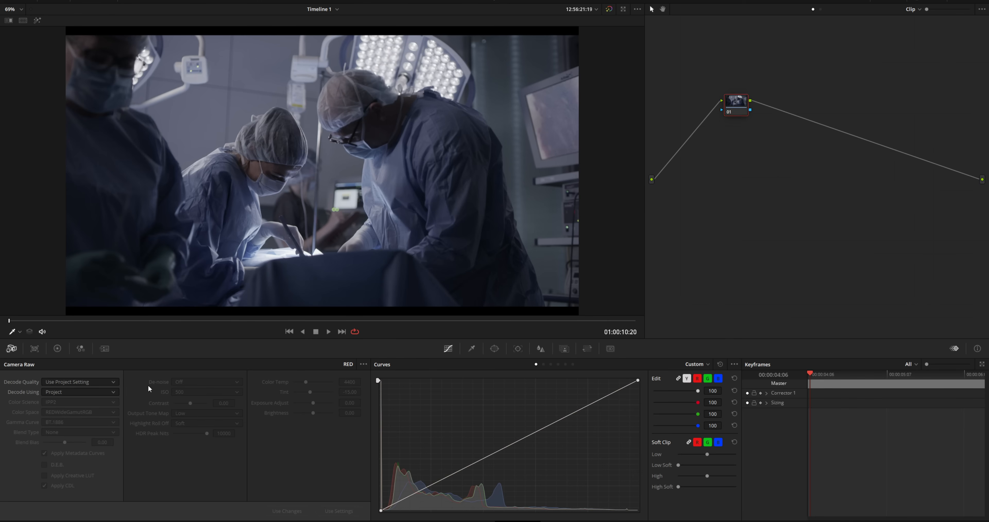
- Set Camera Raw to decode using Clip with a Log3G10 gamma curve, then scrub the shot
left_click(76, 395)
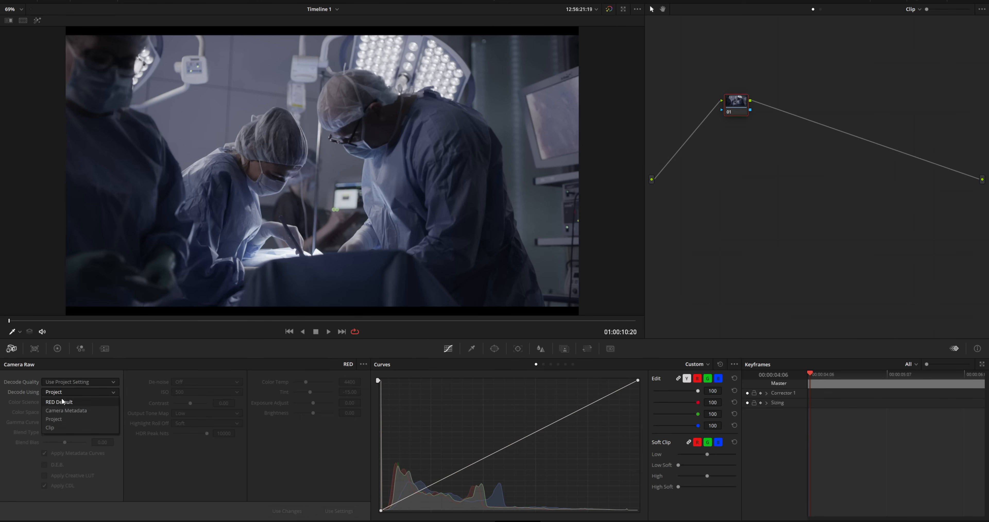
left_click(54, 427)
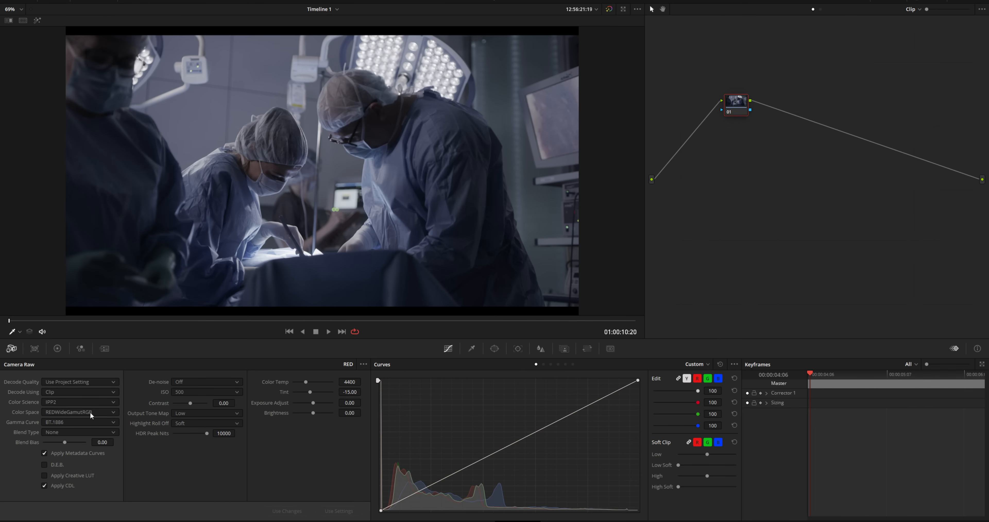
left_click(91, 422)
scroll(89, 453, "down", 5)
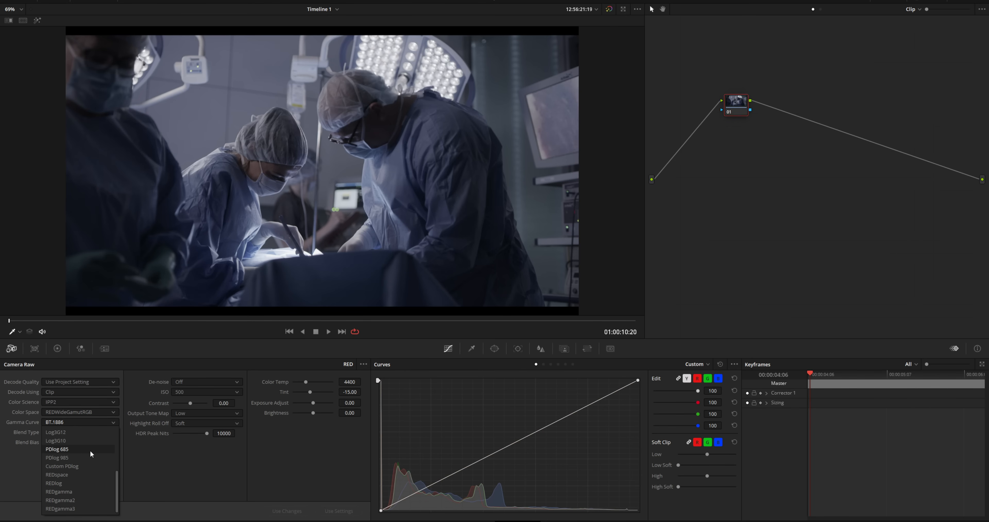
left_click(64, 440)
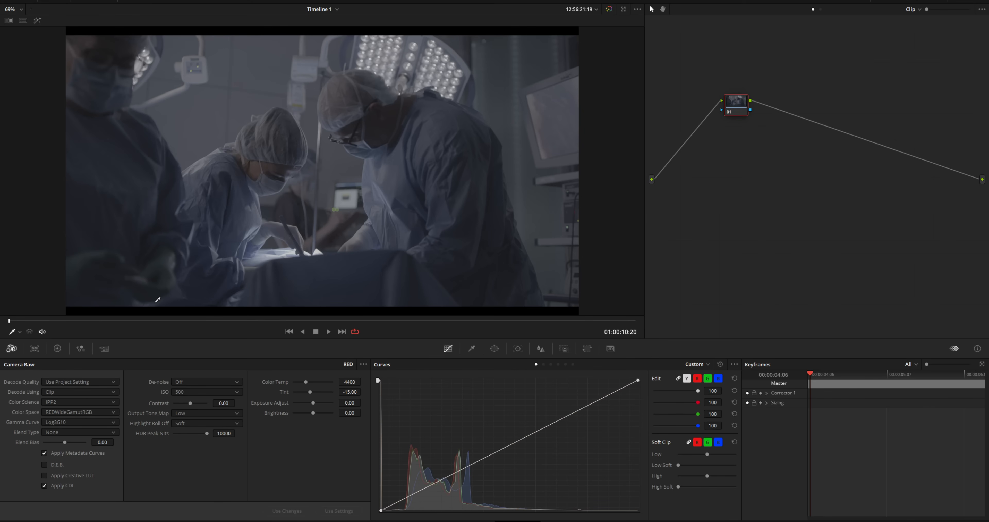
left_click_drag(103, 321, 67, 321)
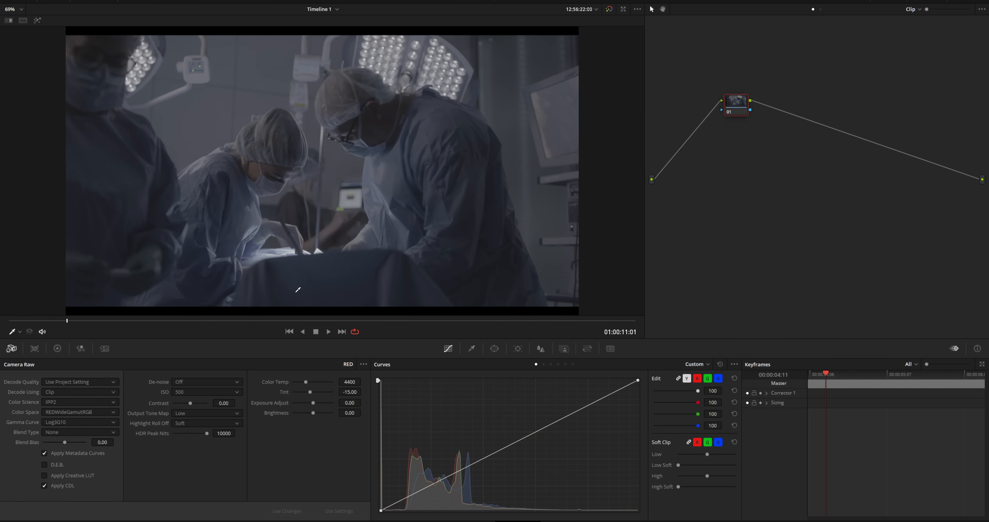
left_click_drag(172, 321, 426, 321)
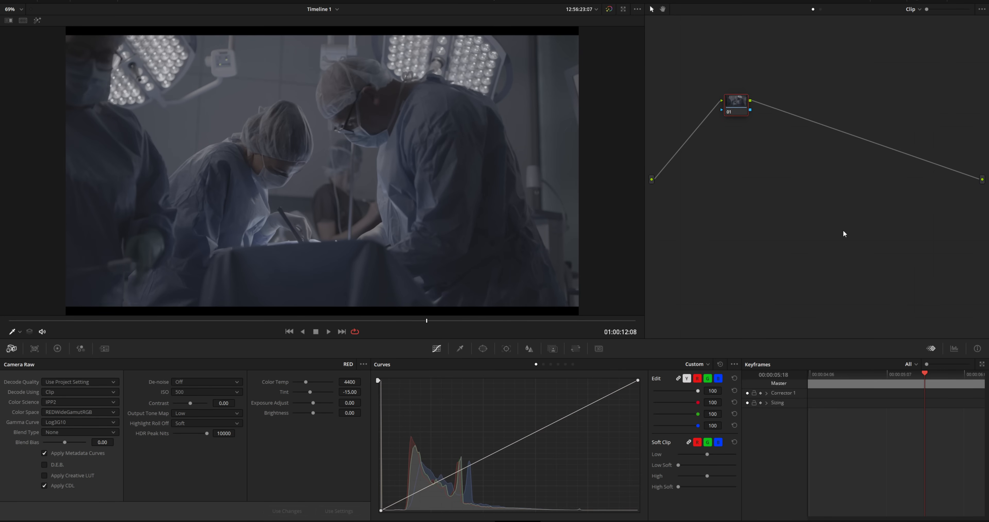
- Display the video scopes as an RGB Parade
left_click(955, 348)
left_click(937, 364)
left_click(930, 383)
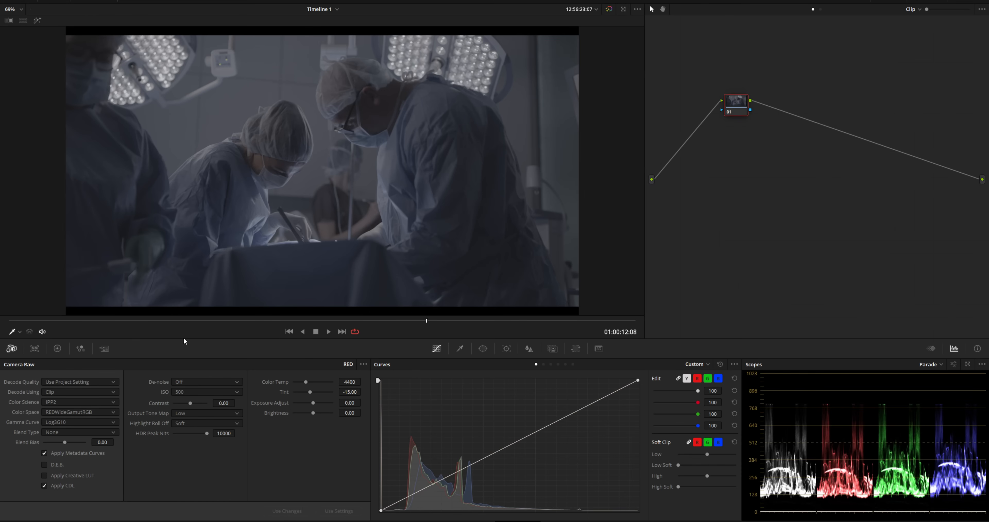
- Scrub the shot, move node 01 down-left, and add serial node 02 after it
left_click_drag(173, 322, 45, 324)
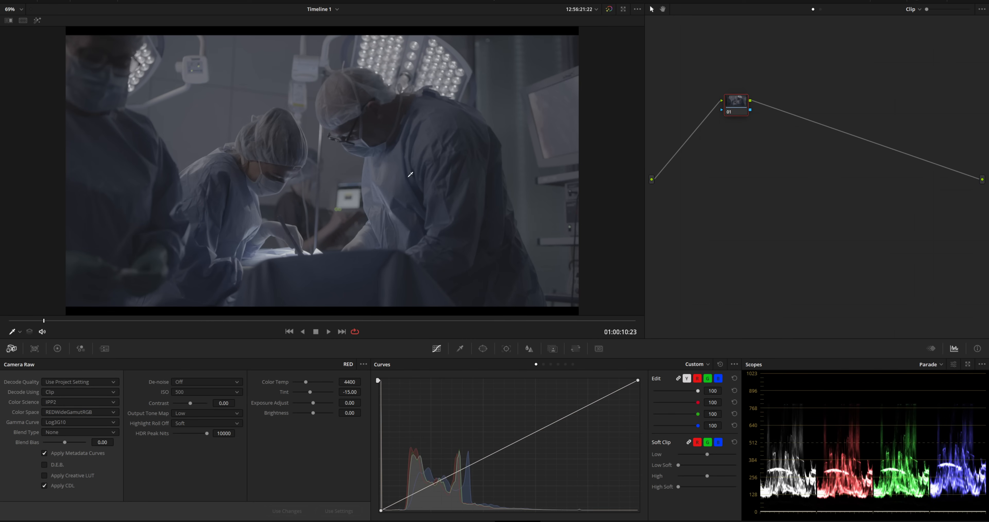
scroll(357, 217, "up", 1)
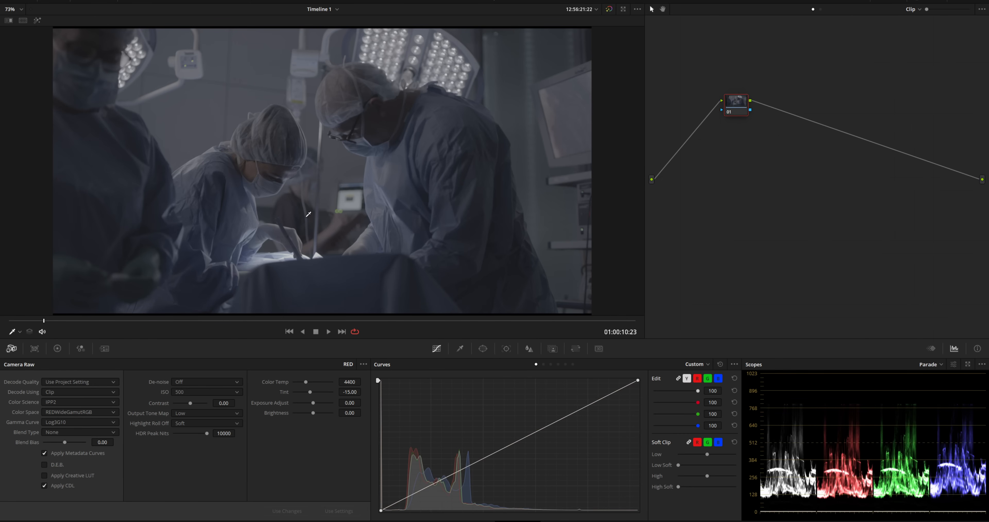
left_click_drag(730, 112, 686, 166)
key("alt+s")
- Label node 02 SAT and raise its saturation to 100
right_click(723, 163)
left_click(744, 178)
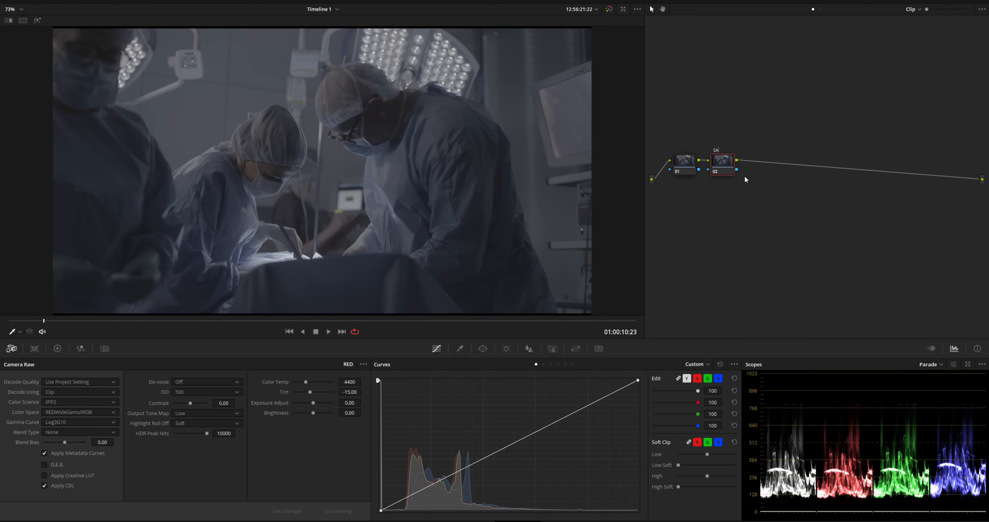
key("Return")
left_click(81, 348)
left_click(57, 348)
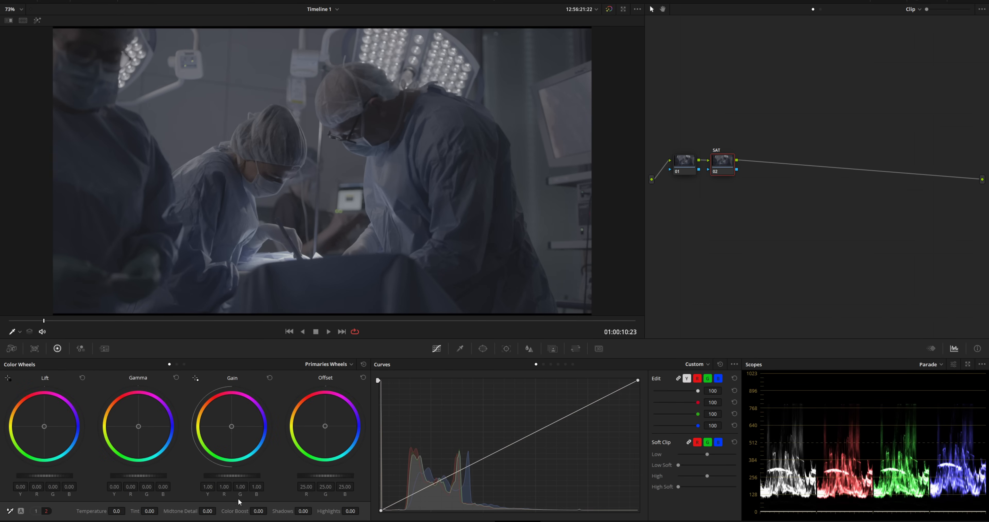
left_click(37, 511)
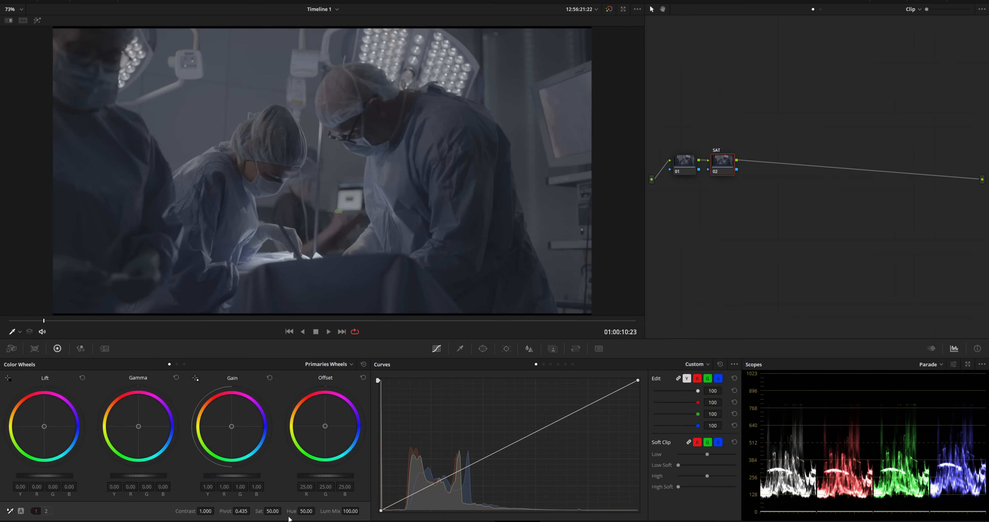
left_click_drag(273, 511, 283, 511)
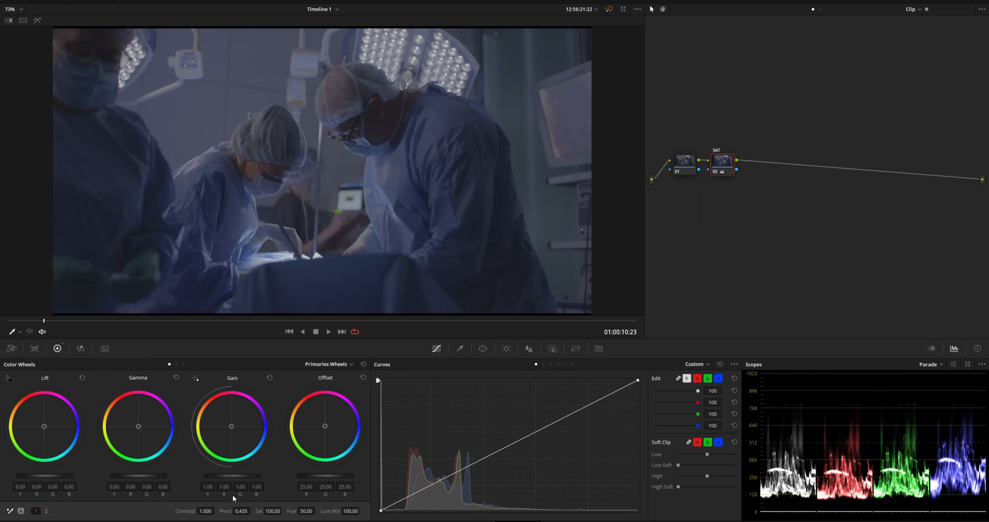
- Add serial node 03, label it, and boost its saturation further
key("alt+s")
right_click(758, 162)
left_click(779, 177)
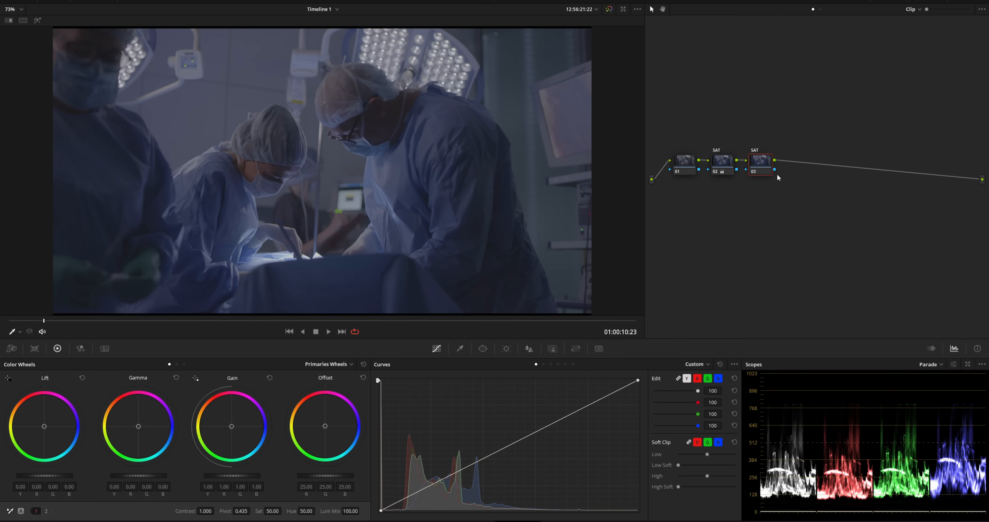
left_click_drag(275, 508, 296, 508)
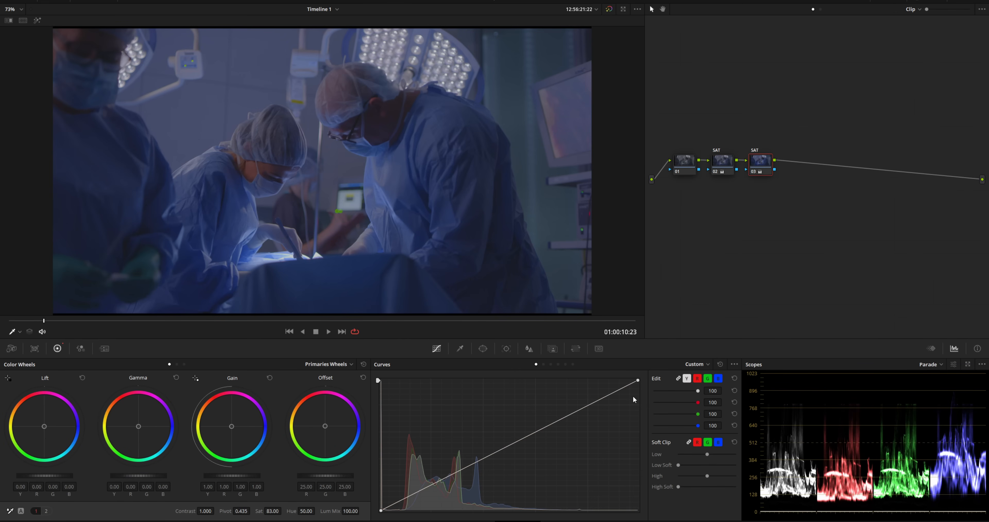
- Switch the scope to the Vectorscope and add serial node 04
left_click(928, 364)
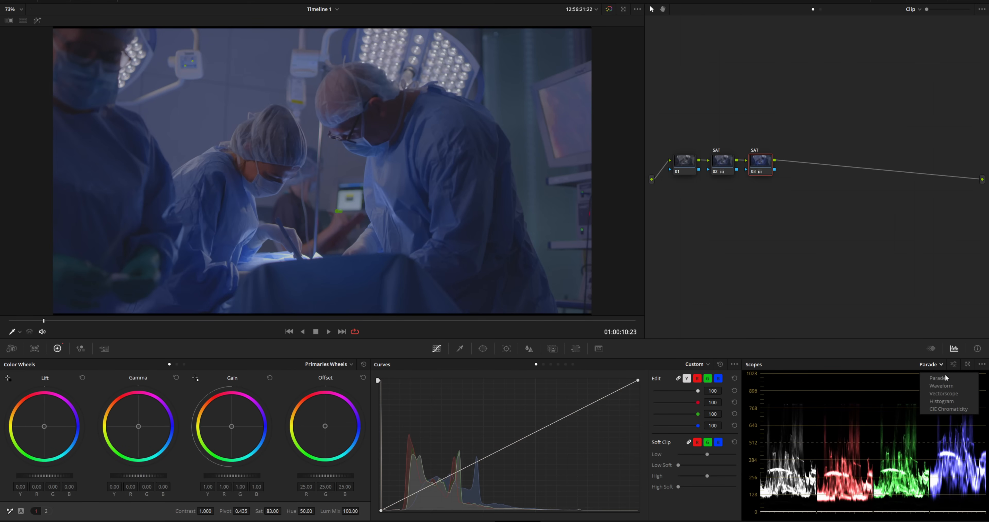
left_click(941, 393)
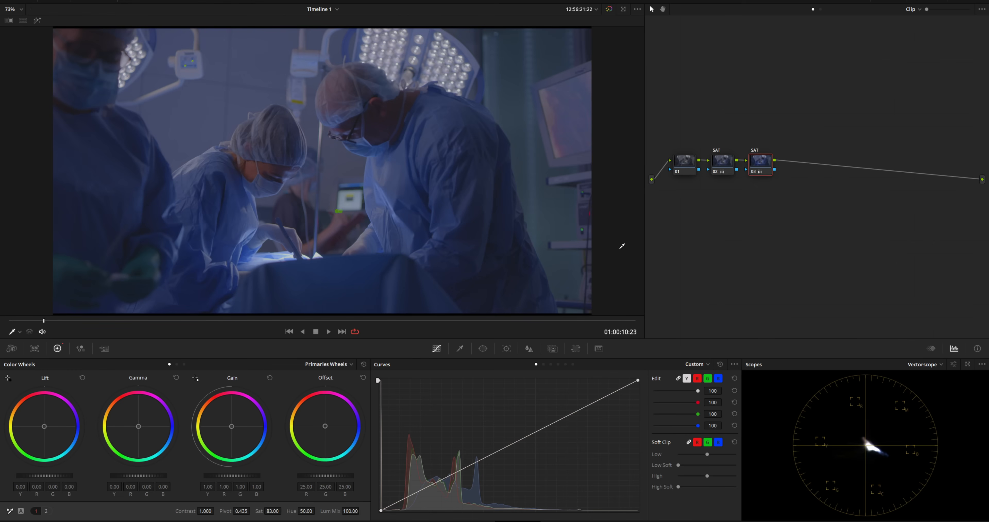
key("alt+s")
- Label node 04 WB, warm its Offset to 26.43, 25.34, 7.05, and restore the Parade scope
right_click(796, 165)
left_click(812, 182)
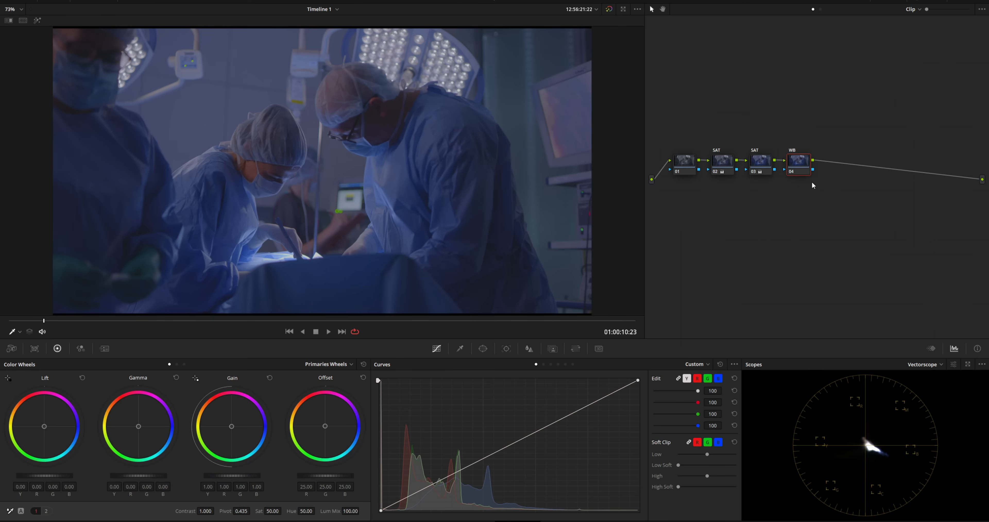
left_click_drag(335, 425, 316, 424)
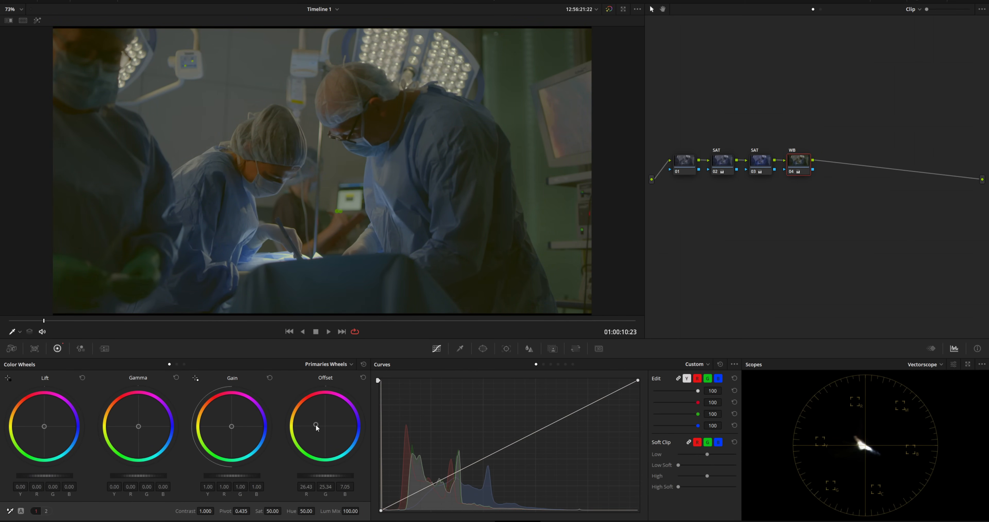
left_click(921, 364)
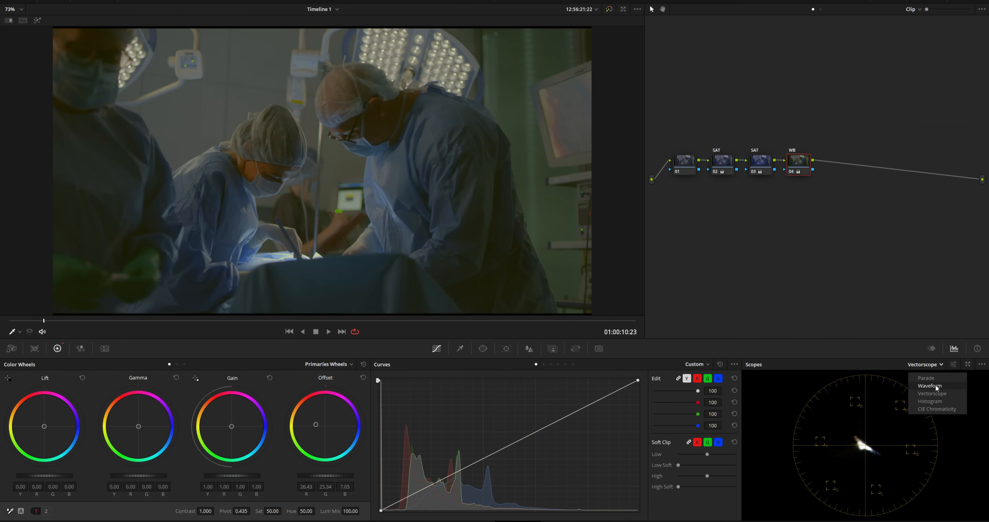
left_click(924, 377)
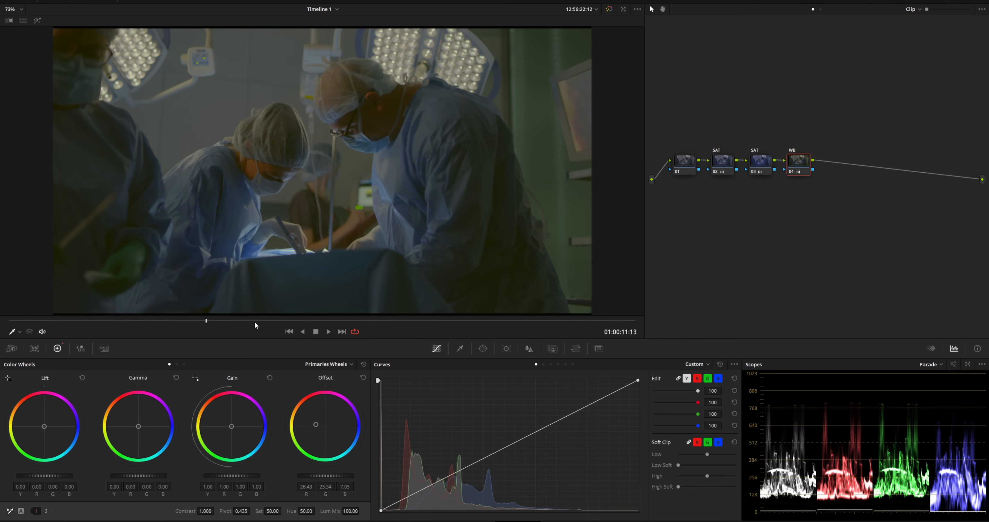
- Add node 05, labelled EXP, with a curve that deepens shadows and lifts midtones
key("alt+s")
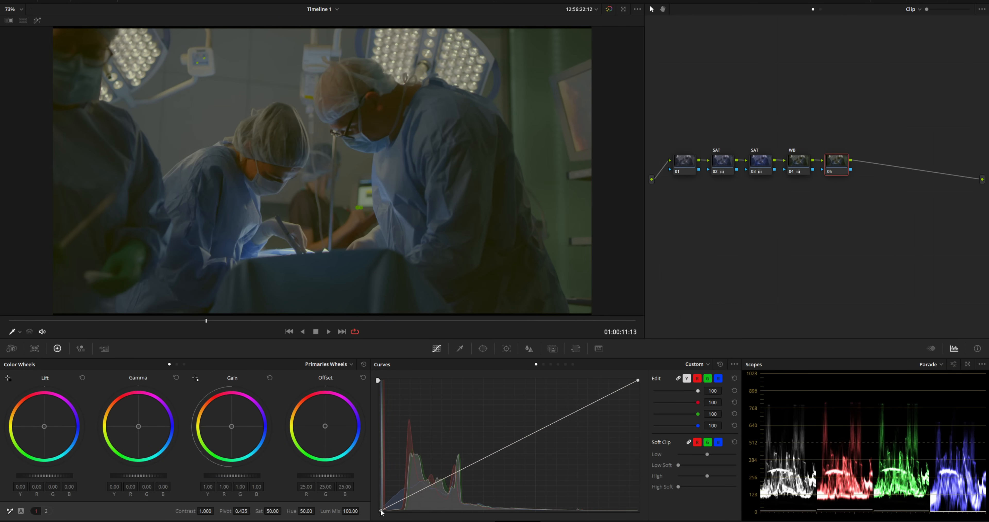
left_click_drag(382, 511, 398, 519)
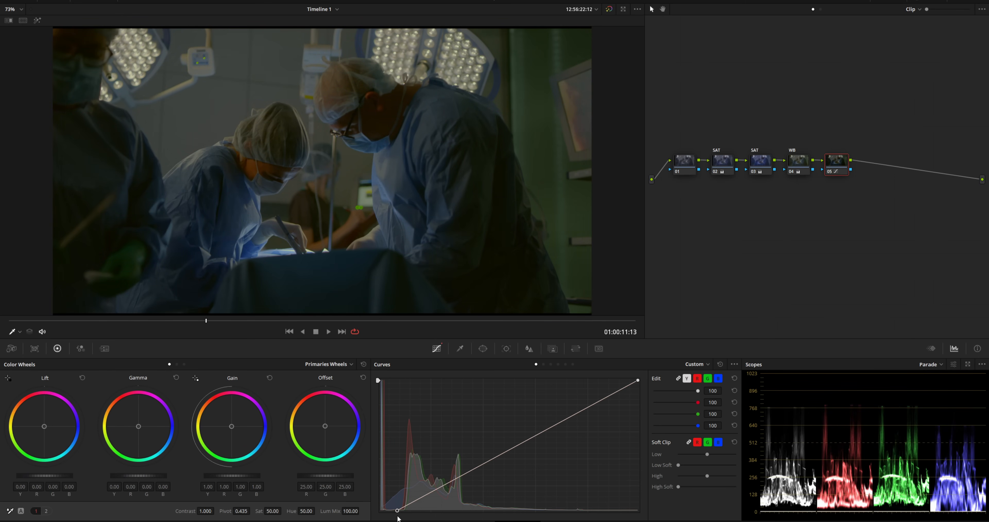
left_click_drag(568, 419, 555, 410)
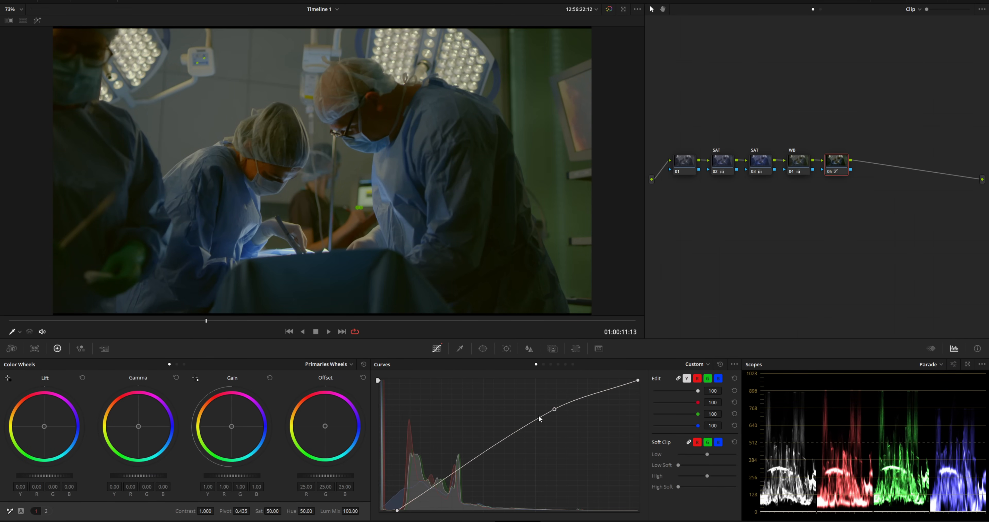
right_click(838, 163)
left_click(865, 172)
- Add a serial node and a parallel node feeding a layer mixer, labelling node 06 Light
key("alt+s")
key("alt+l")
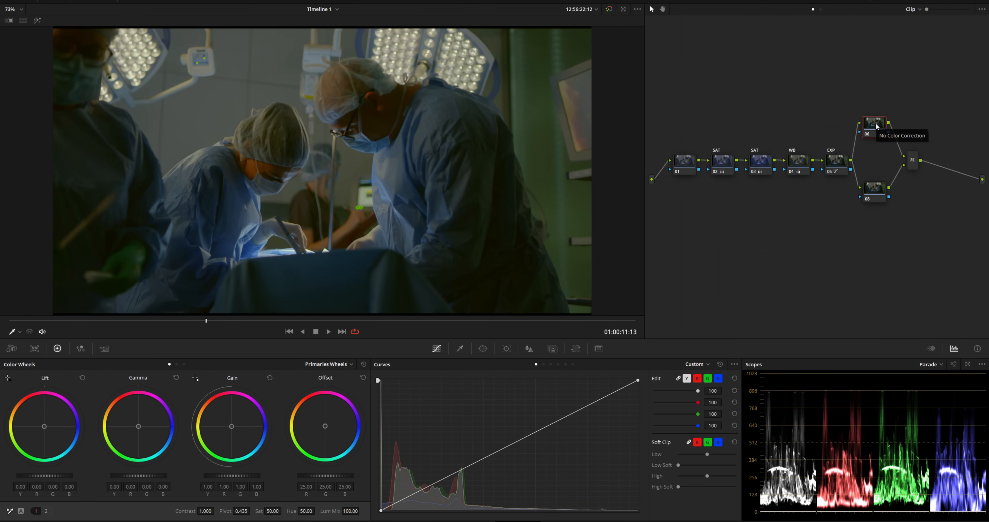
right_click(877, 126)
left_click(895, 143)
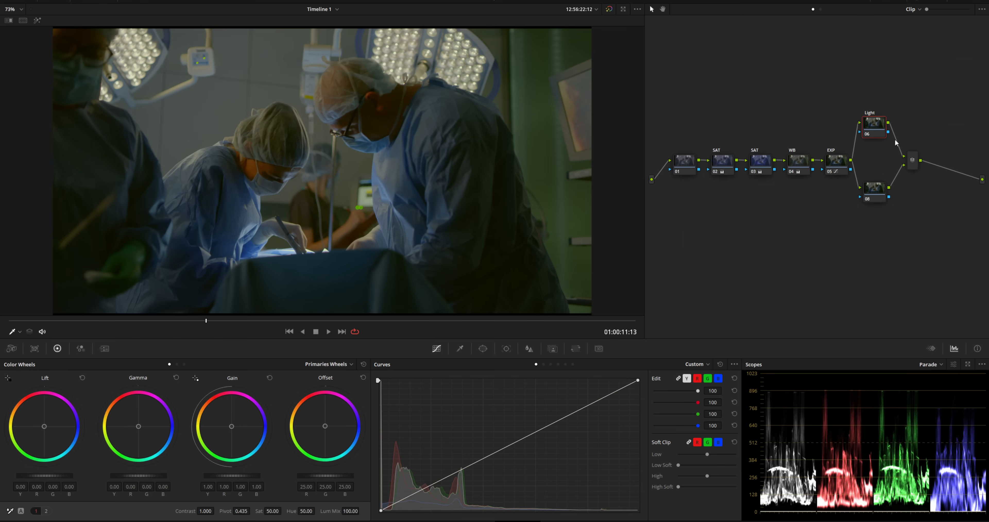
left_click(483, 348)
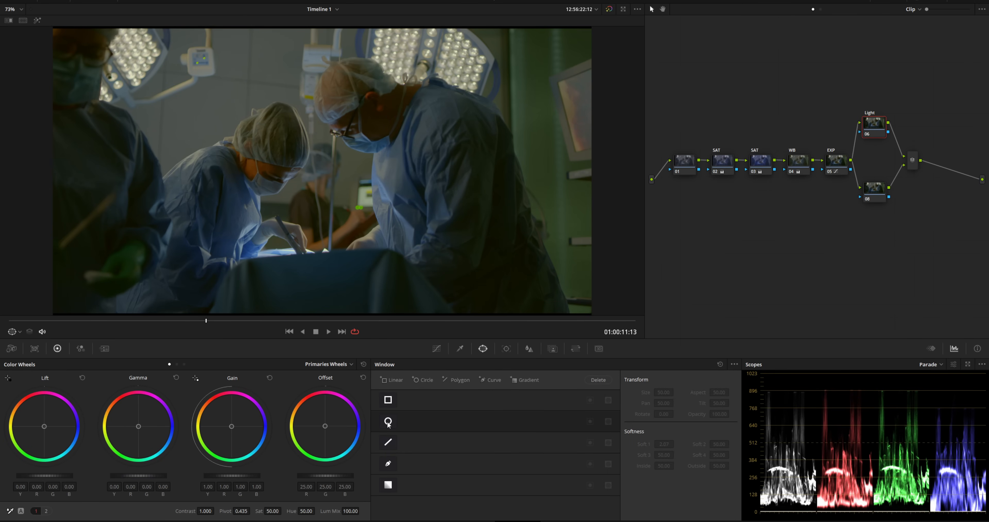
- Draw a freeform curve window outlining the surgeons and extending above the frame top
left_click(388, 463)
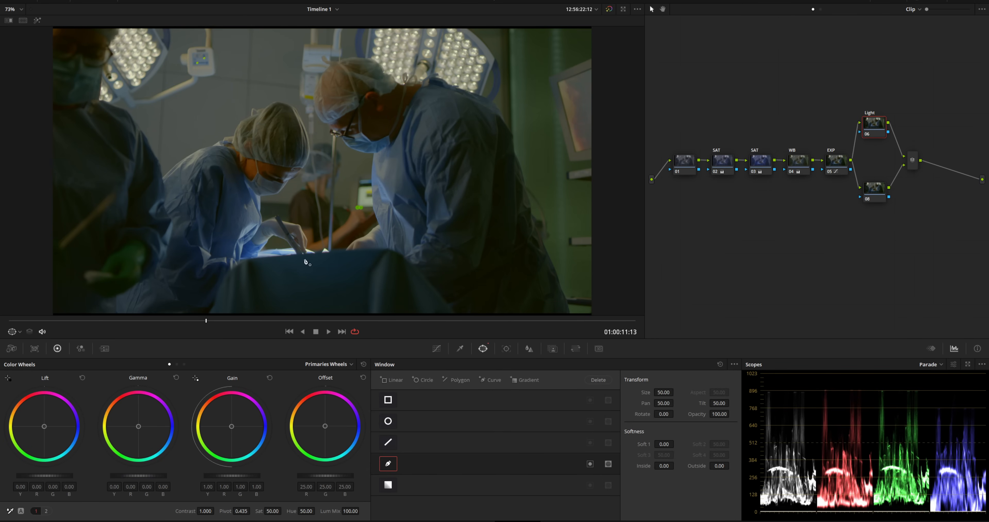
scroll(268, 215, "down", 2)
left_click(112, 74)
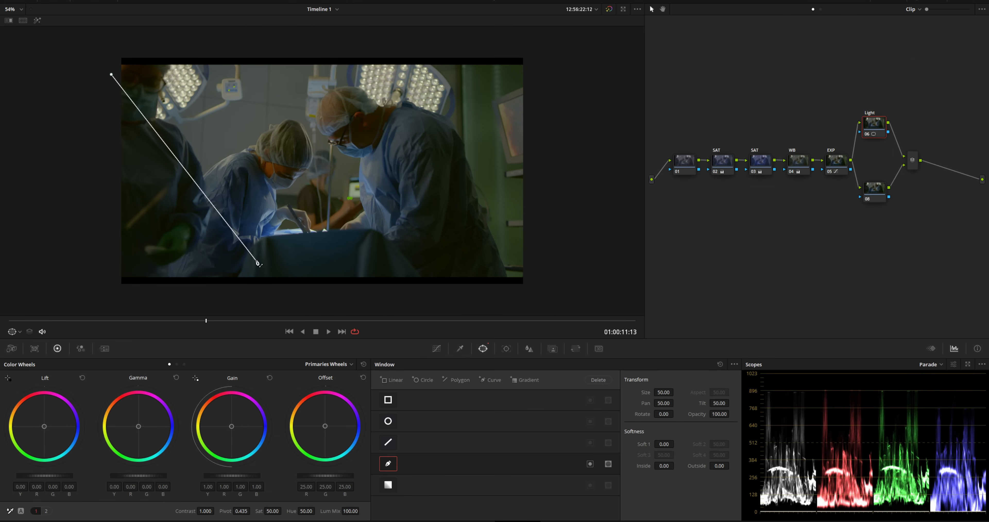
left_click(241, 254)
left_click(371, 248)
left_click(432, 145)
left_click(465, 49)
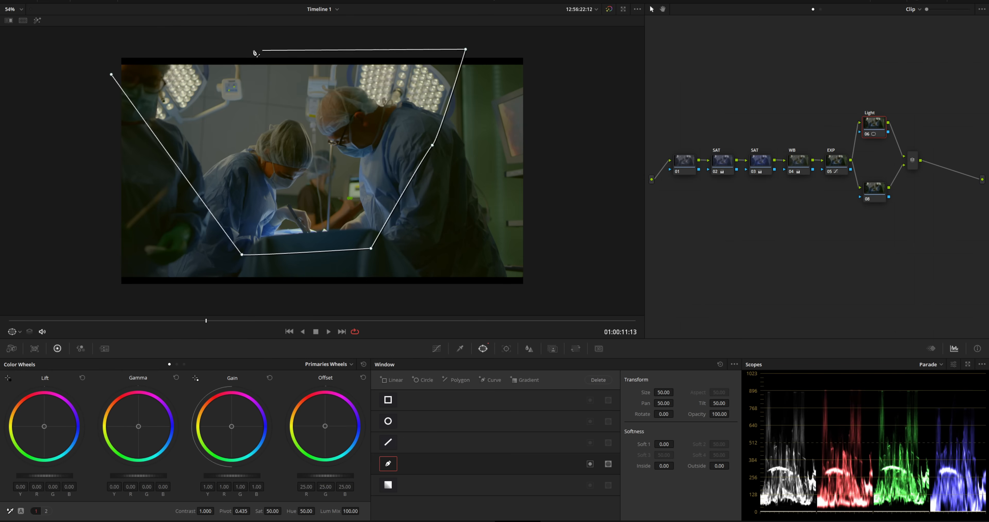
left_click(93, 46)
left_click(111, 75)
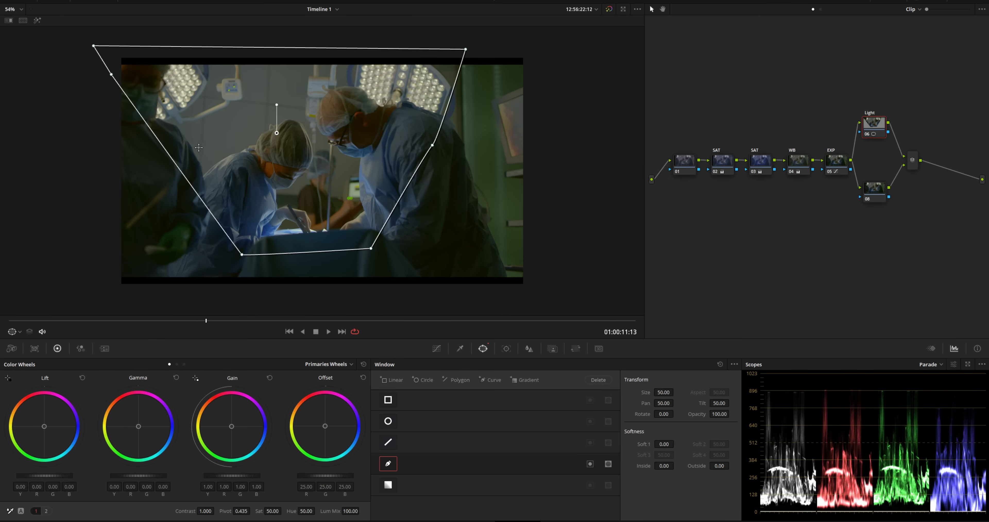
left_click_drag(187, 179, 174, 181)
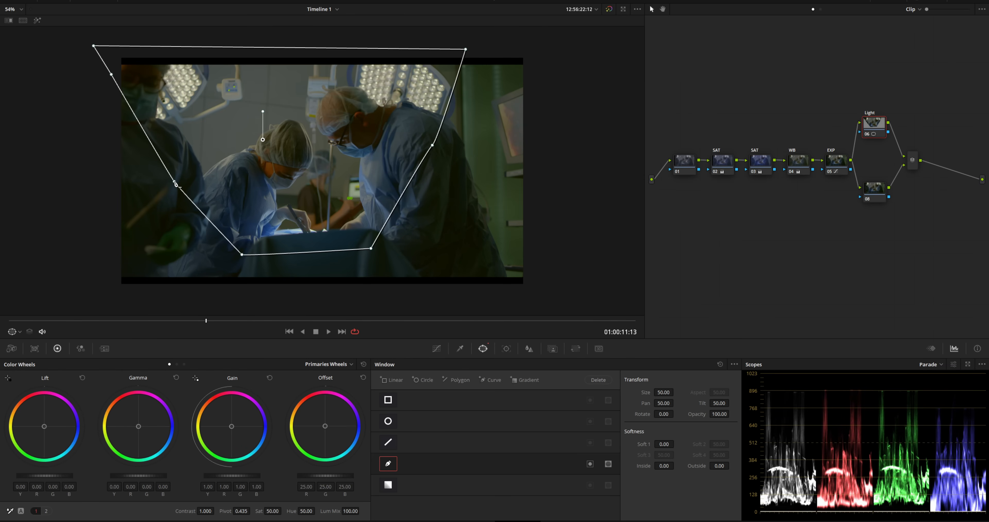
left_click(433, 149)
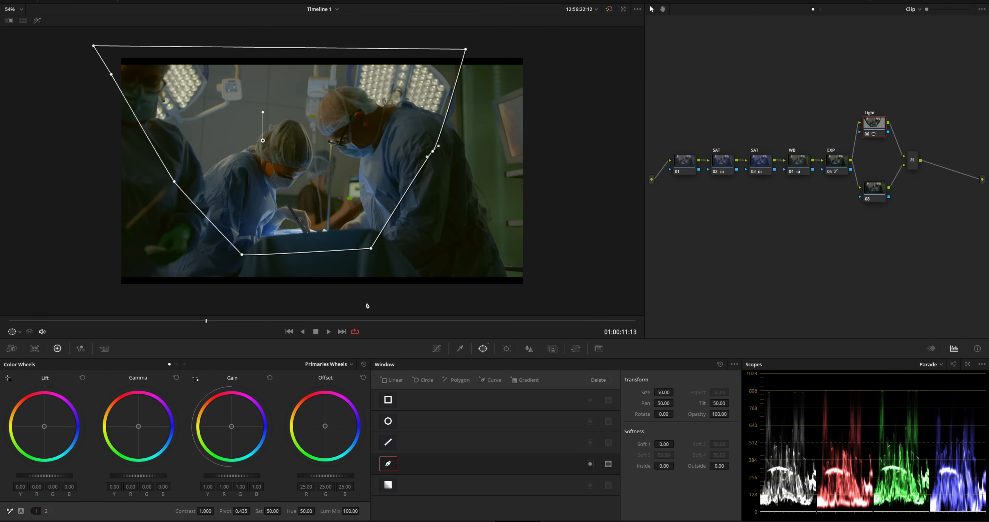
- Invert the window, lower gamma to -0.05, set Soft 1 to 6.58 and nudge it upward
left_click(590, 464)
left_click_drag(158, 479, 145, 476)
left_click_drag(670, 445, 677, 443)
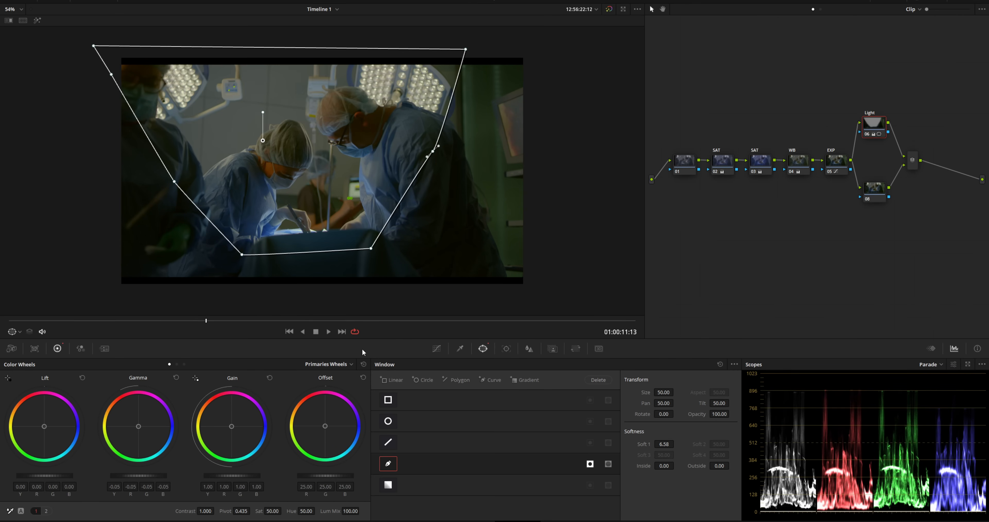
mouse_move(263, 141)
left_mouse_down()
mouse_move(267, 114)
mouse_move(264, 137)
left_mouse_up()
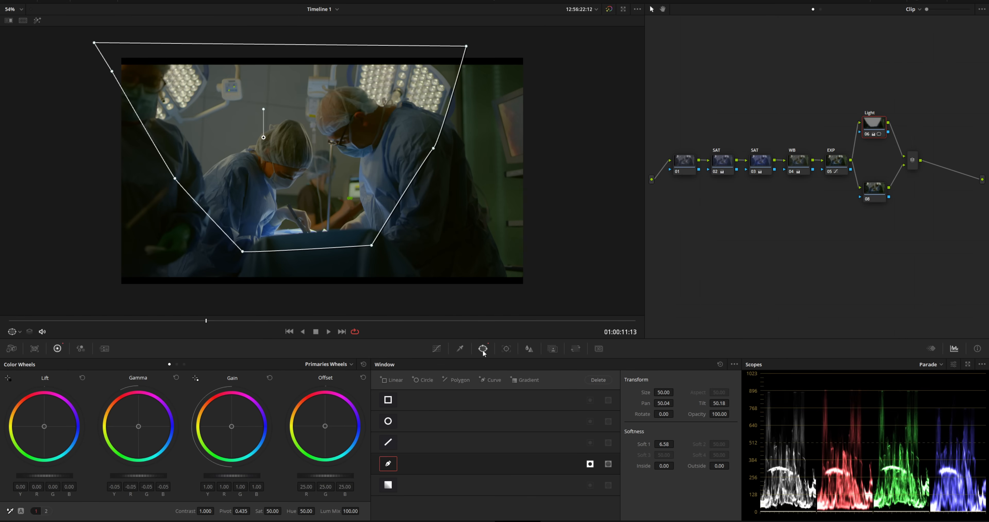
left_click(506, 348)
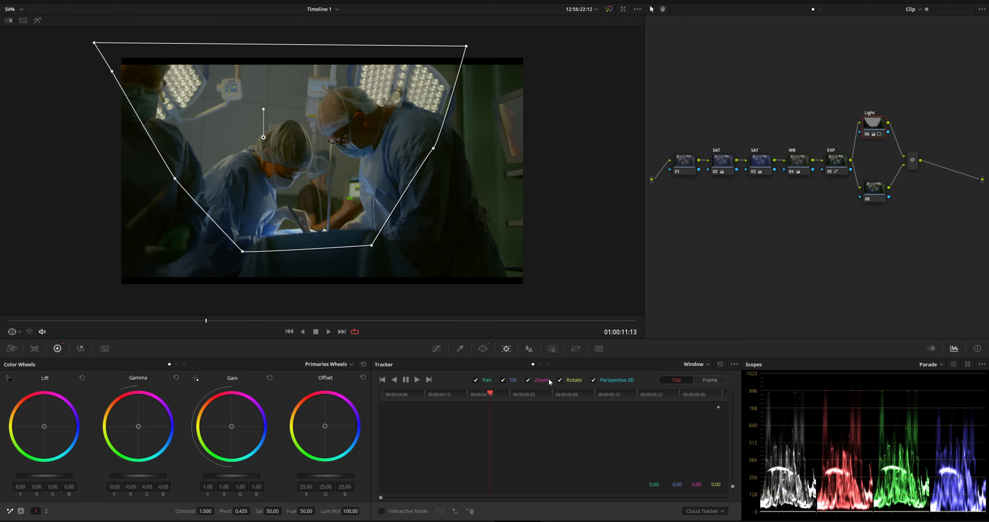
- Track the Light window forward, then backward from the start, and scrub to verify it
left_click(416, 378)
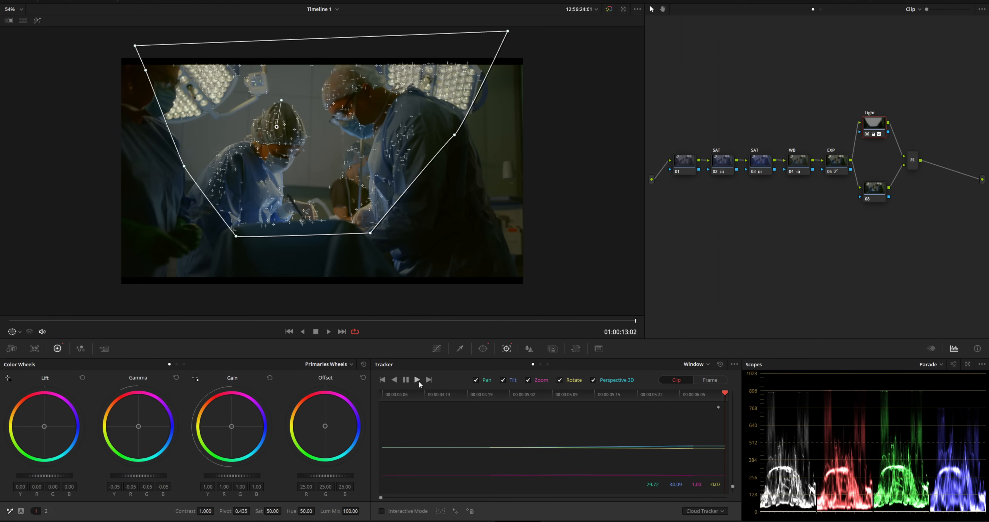
left_click(498, 398)
left_click(394, 379)
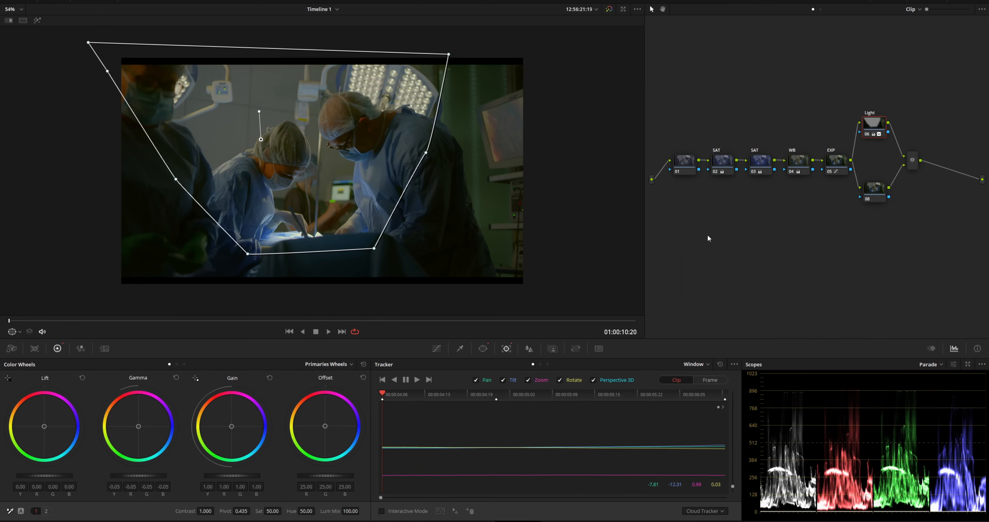
left_click_drag(234, 320, 158, 321)
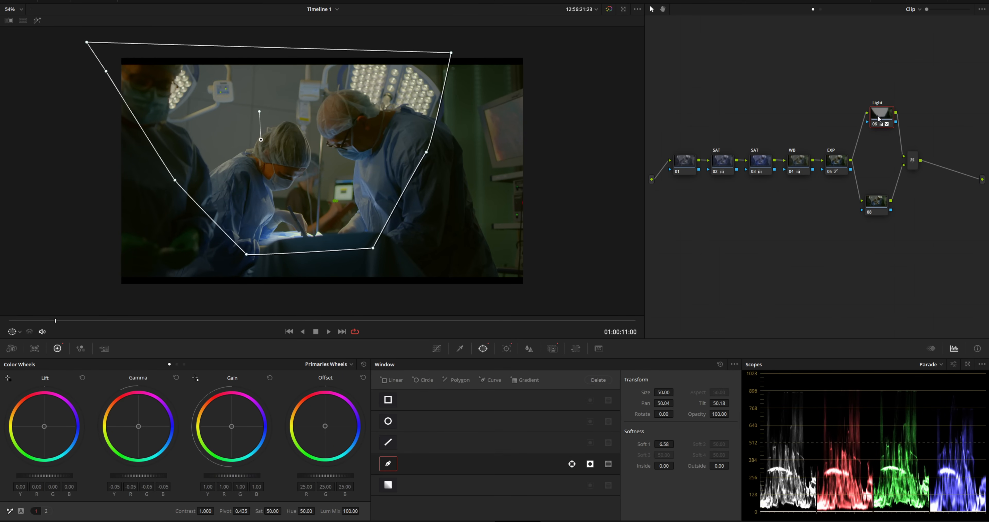
- Paste the Light node's tracked window and label onto parallel node 08
left_click(876, 205)
key("ctrl+v")
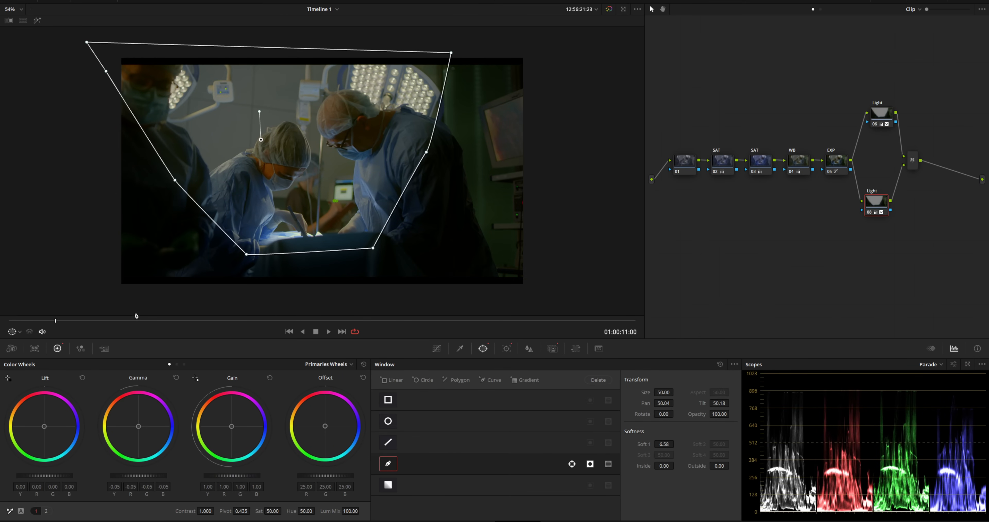
left_click_drag(127, 324, 99, 324)
- On node 08, reset gamma, raise gain to 1.14 and invert the window to brighten inside
left_click(362, 364)
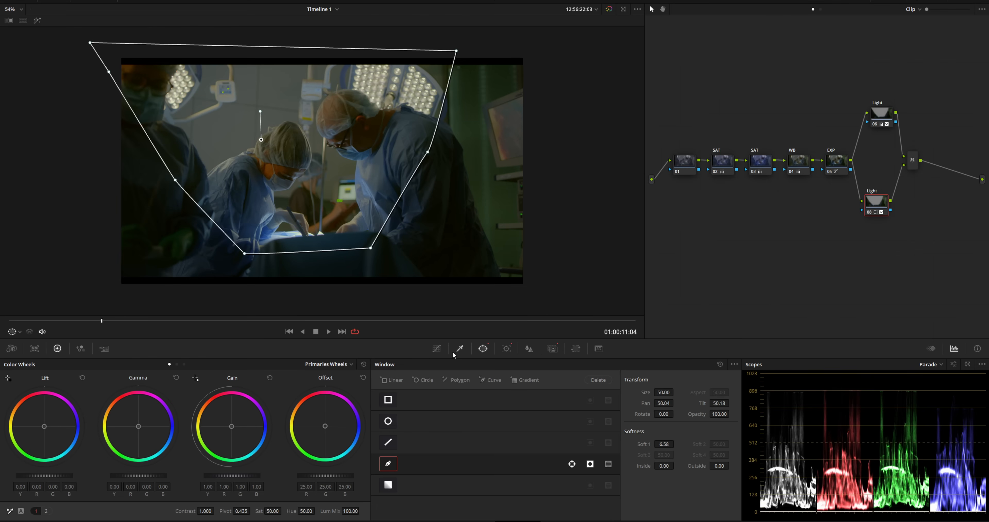
left_click_drag(231, 475, 248, 476)
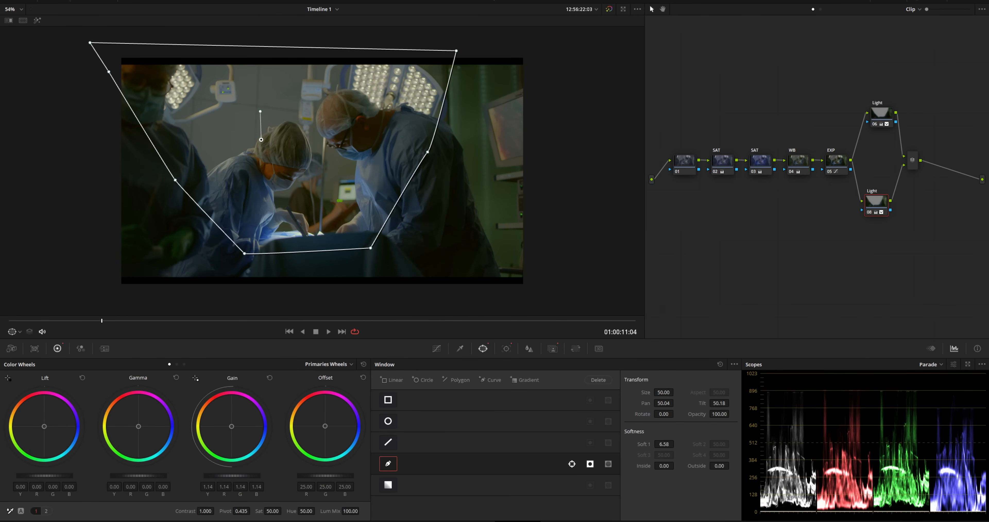
left_click(587, 463)
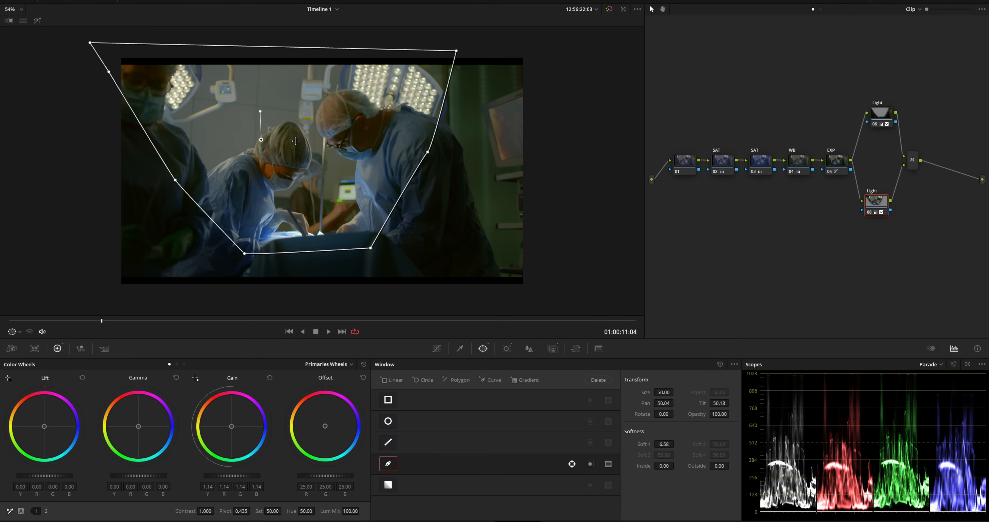
left_click_drag(111, 328, 30, 315)
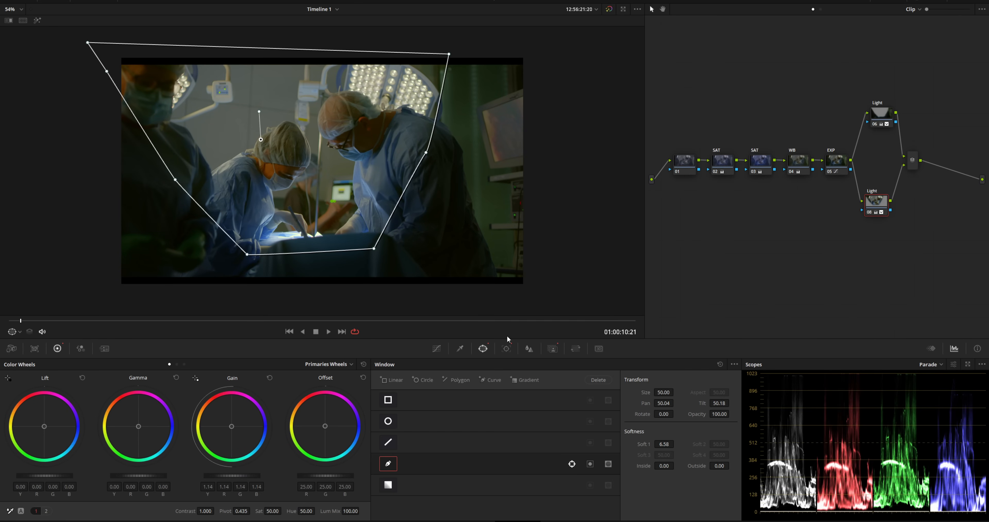
left_click(460, 349)
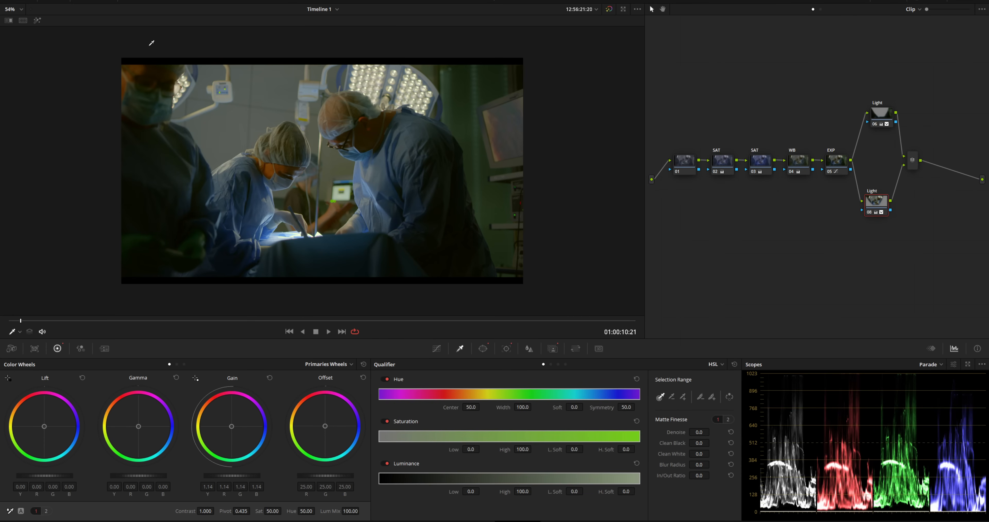
- Qualify node 08 by luminance only with Low 55.5 and L.Soft 5.4, checking via Highlight
left_click(37, 21)
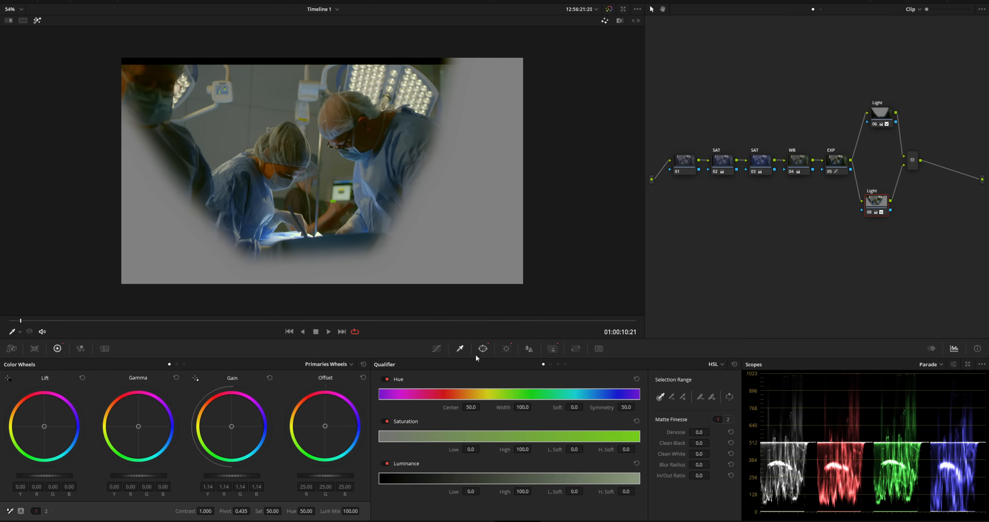
left_click(558, 364)
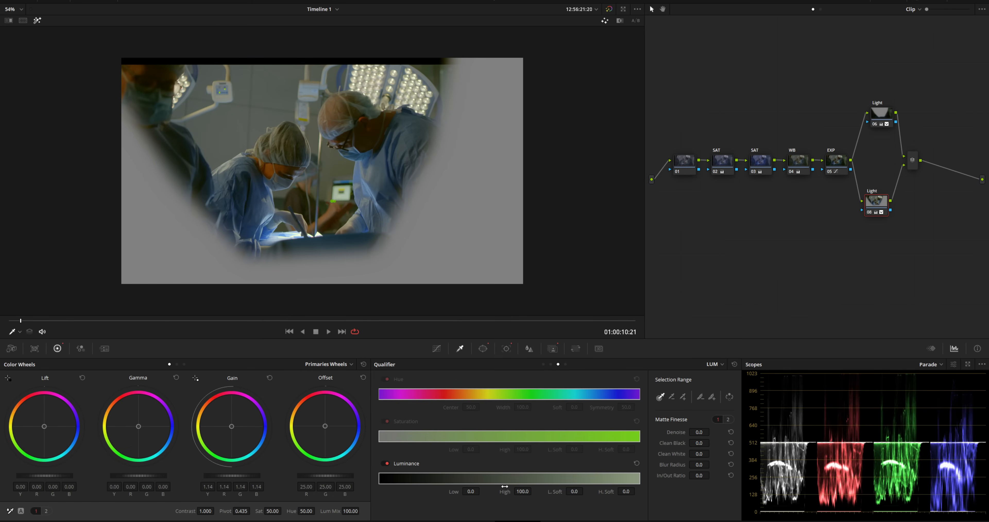
left_click_drag(471, 491, 482, 491)
left_click_drag(574, 492, 582, 491)
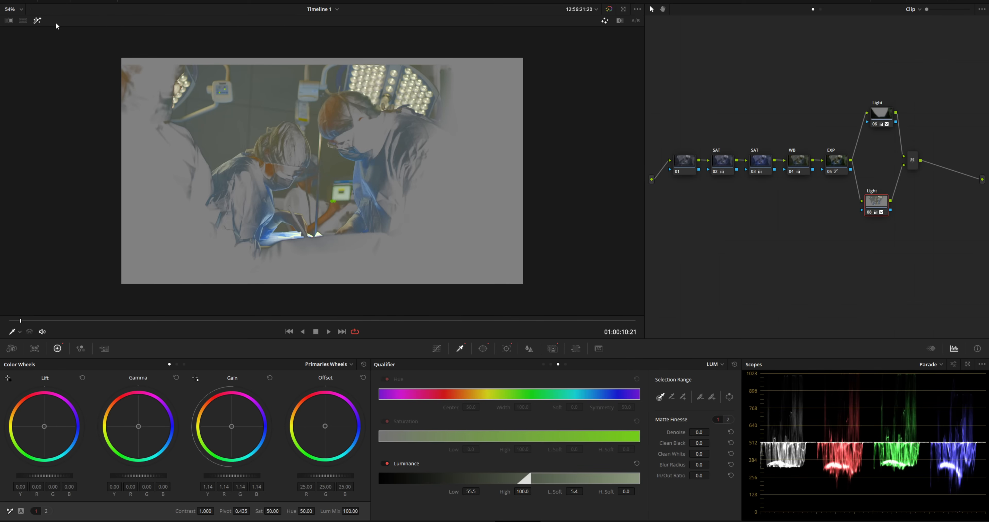
left_click(38, 21)
- Preview the shot, comparing it with node 08 disabled and with the whole grade bypassed
mouse_move(209, 324)
left_mouse_down()
mouse_move(258, 325)
mouse_move(195, 326)
left_mouse_up()
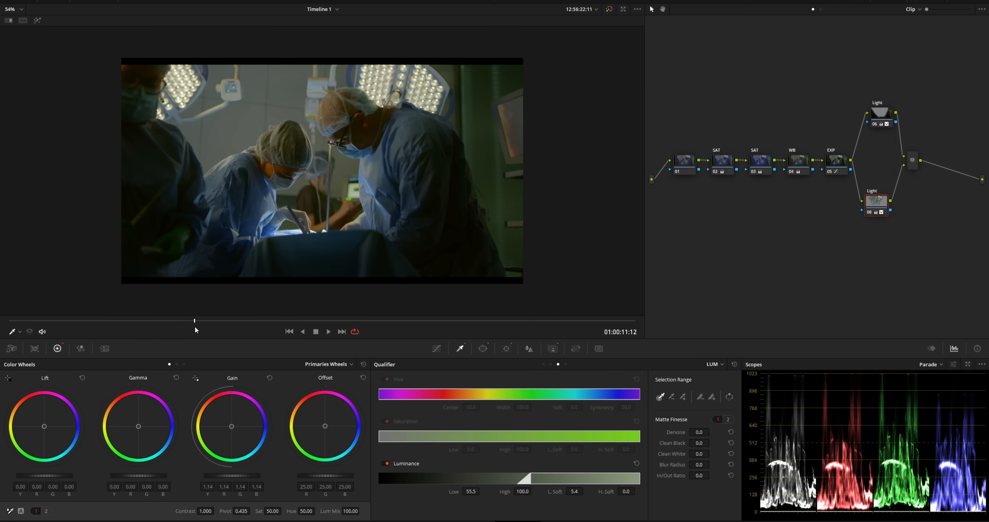
key("ctrl+d")
key("ctrl+d")
key("ctrl+d")
key("ctrl+d")
left_click_drag(228, 321, 450, 321)
scroll(371, 229, "up", 1)
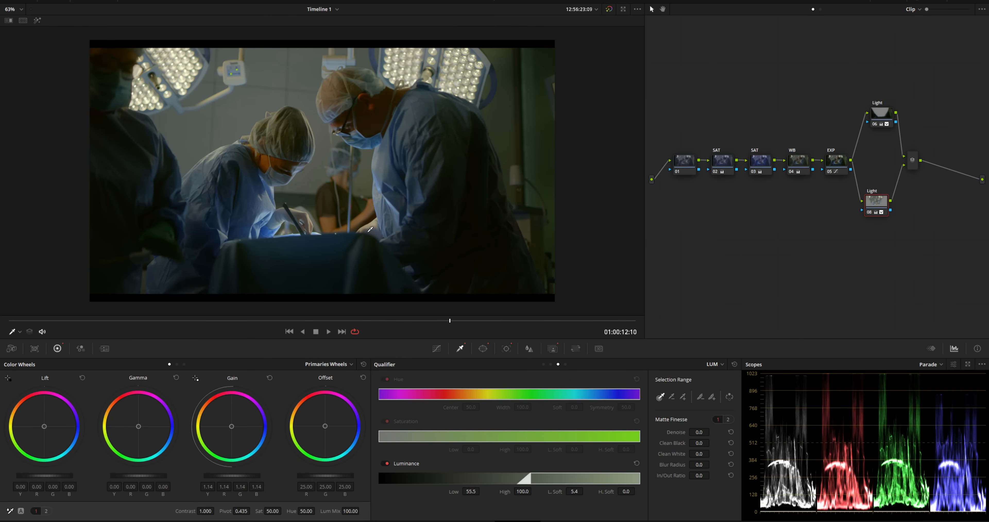
key("shift+d")
key("shift+d")
key("shift+d")
key("shift+d")
key("shift+d")
key("shift+d")
scroll(356, 235, "up", 1)
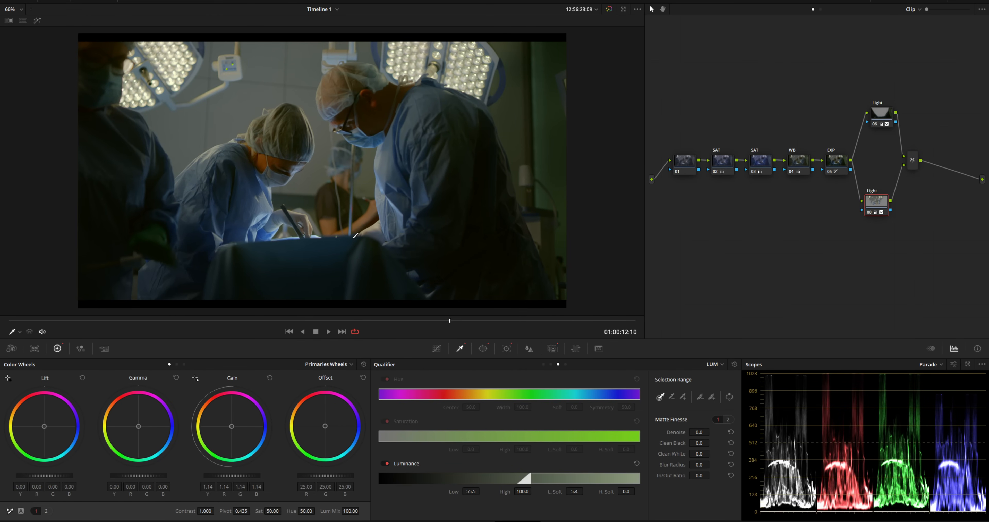
left_click(912, 160)
- Move Light nodes 06 and 08 and the layer mixer closer together
left_click_drag(880, 194, 873, 198)
left_click_drag(878, 113, 865, 132)
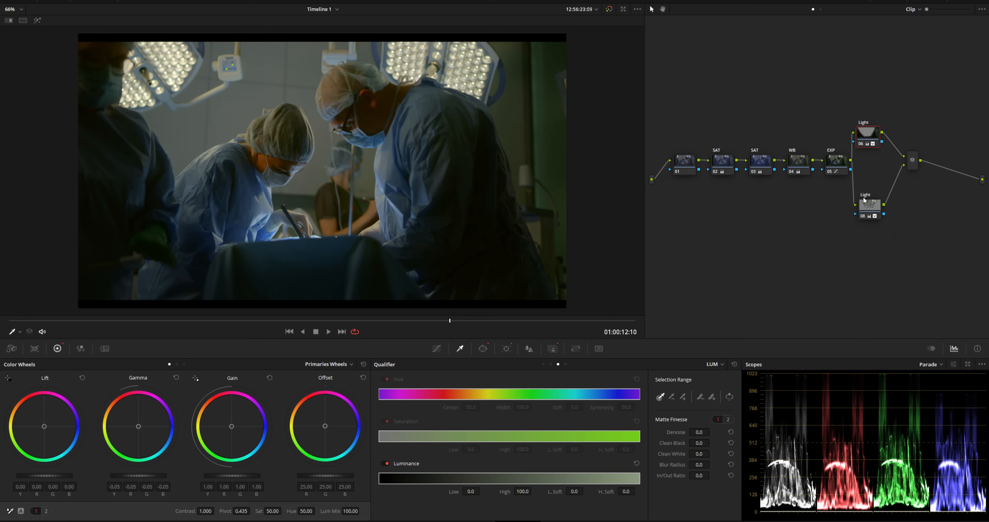
left_click_drag(866, 193, 863, 187)
left_click_drag(912, 166, 885, 167)
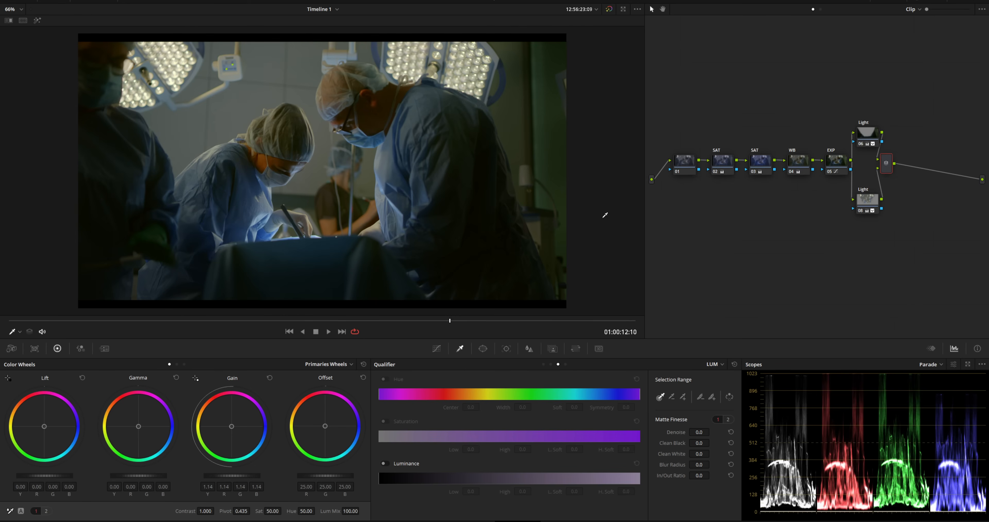
- Add serial node 09 after the mixer with a gentle S-curve lifting highlights and lowering shadows
key("alt+s")
left_click(437, 348)
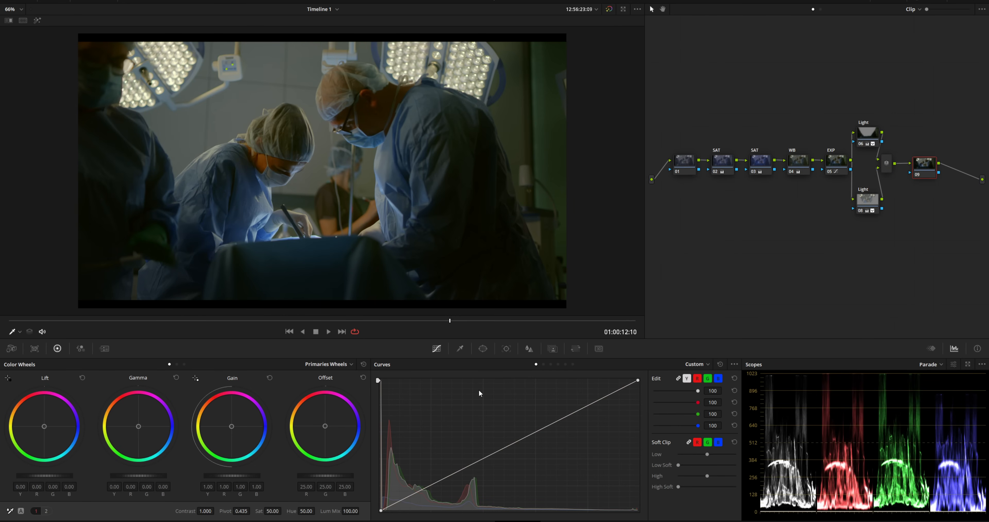
left_click_drag(575, 411, 566, 408)
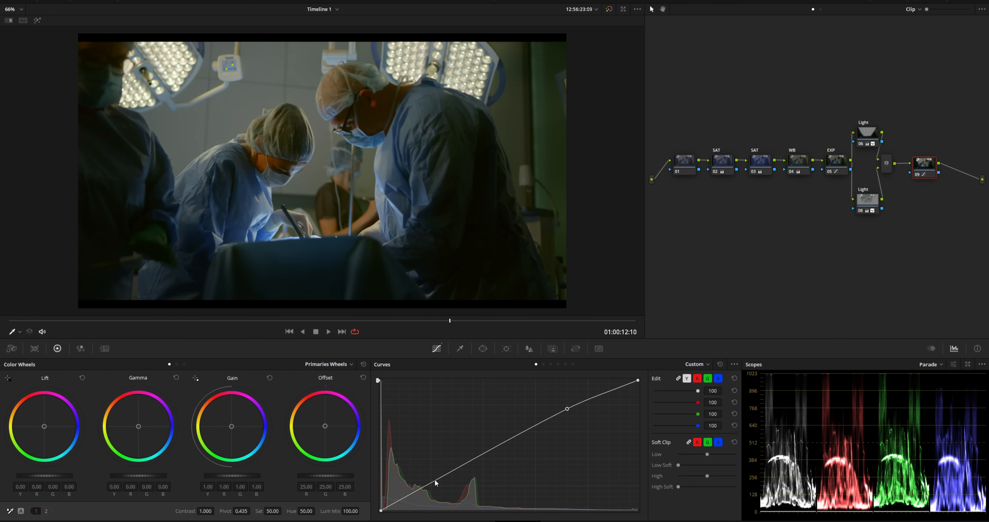
left_click_drag(430, 483, 435, 485)
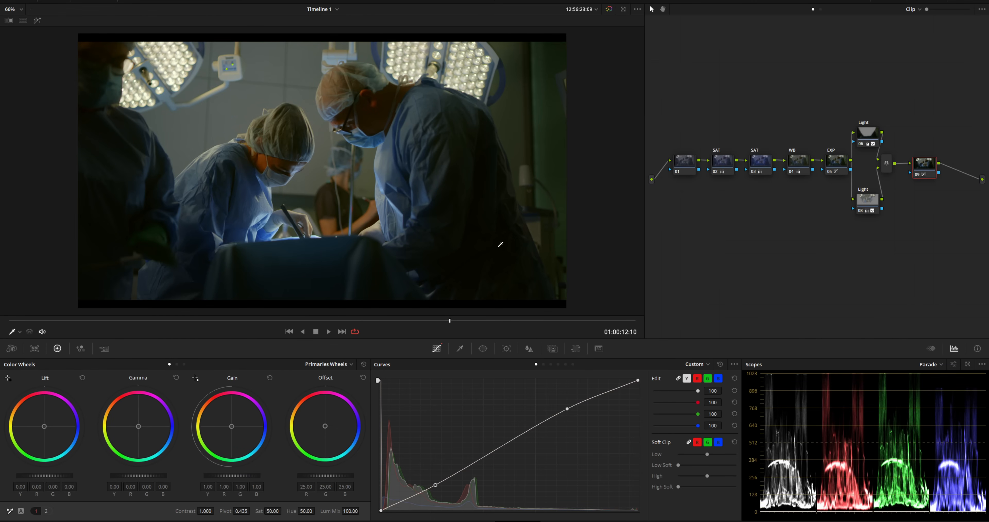
- Rearrange nodes 01–08 and the layer mixer into a compact layout
left_click_drag(685, 163, 700, 140)
left_click_drag(765, 164, 710, 182)
left_click_drag(802, 163, 760, 174)
left_click_drag(868, 137, 795, 137)
left_click(866, 204)
left_click_drag(865, 204, 785, 197)
left_click_drag(887, 163, 811, 165)
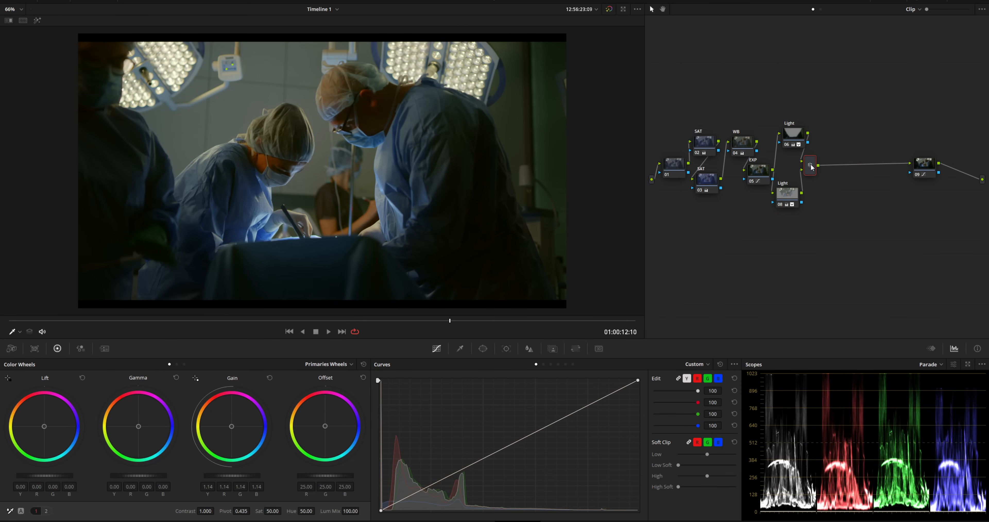
- Add a splitter/combiner after node 09 and delete the extra node 10
left_click_drag(923, 167, 839, 169)
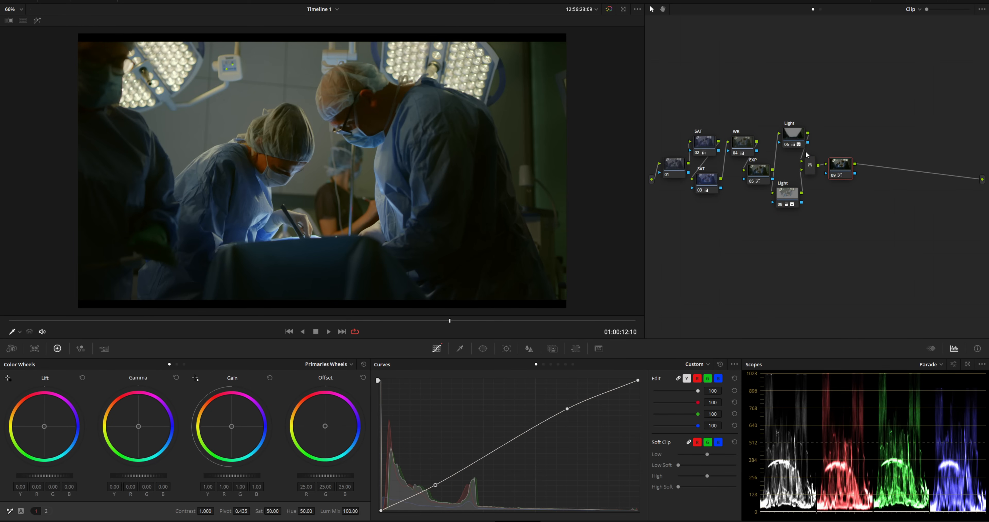
key("alt+s")
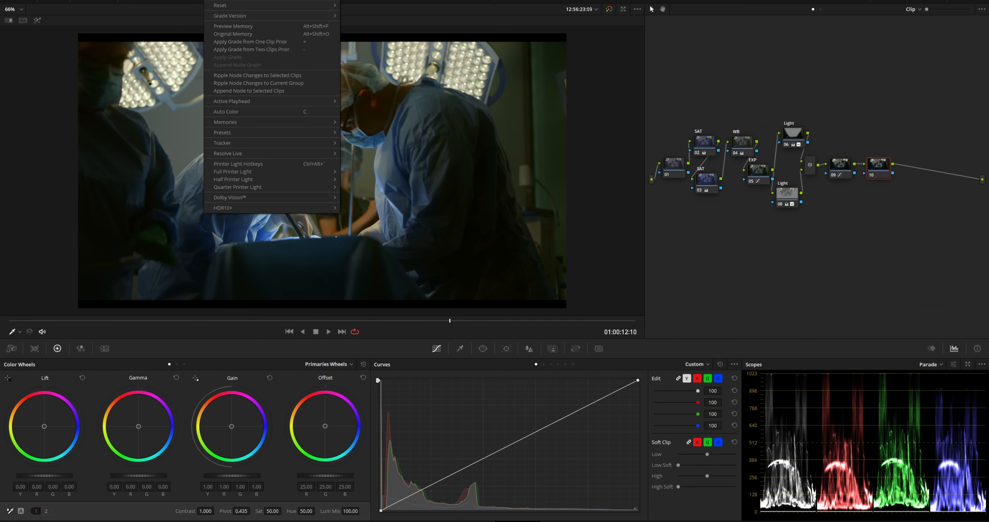
mouse_move(321, 4)
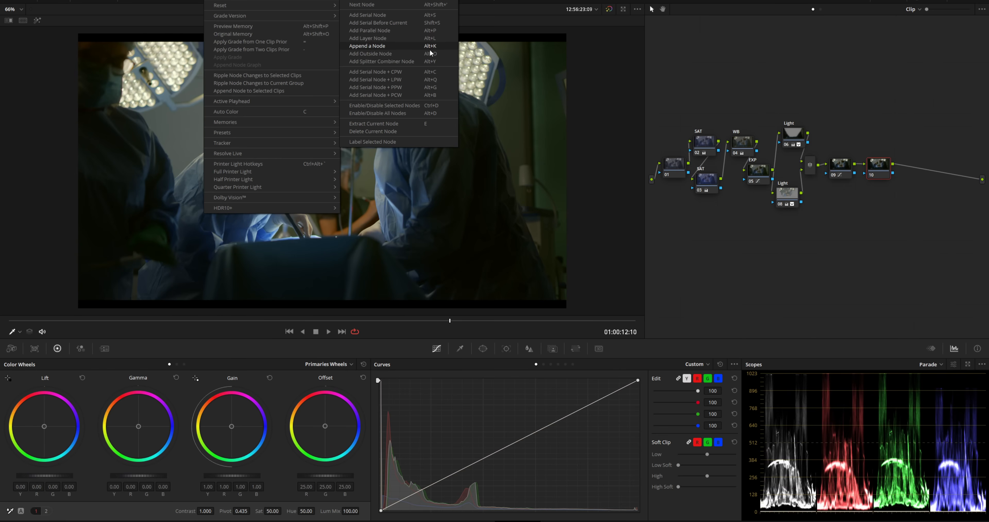
left_click(433, 61)
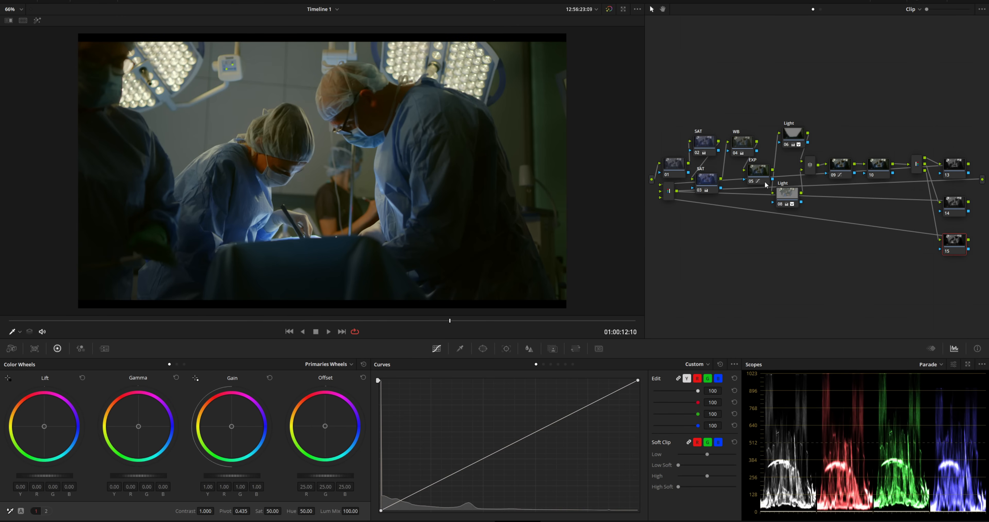
left_click_drag(670, 194, 975, 200)
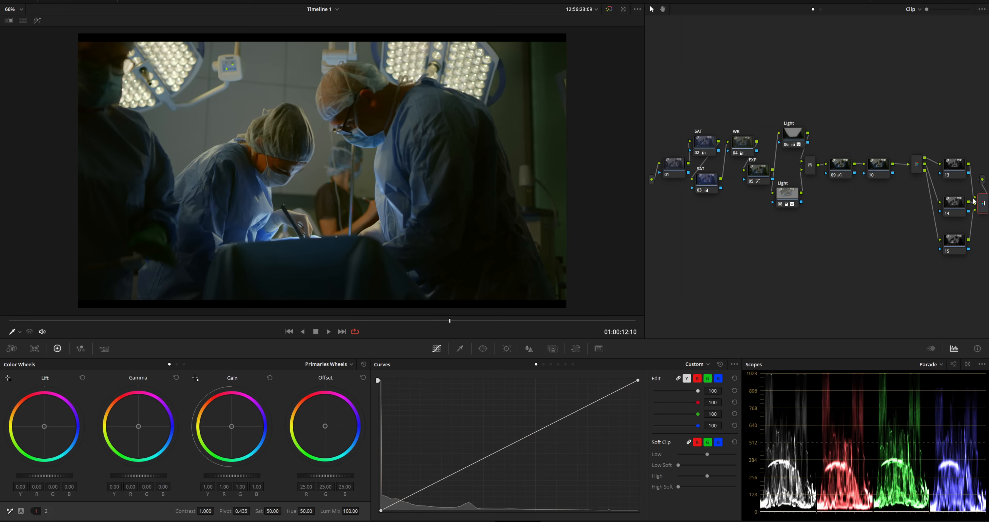
left_click_drag(917, 167, 872, 169)
left_click(880, 176)
key("Delete")
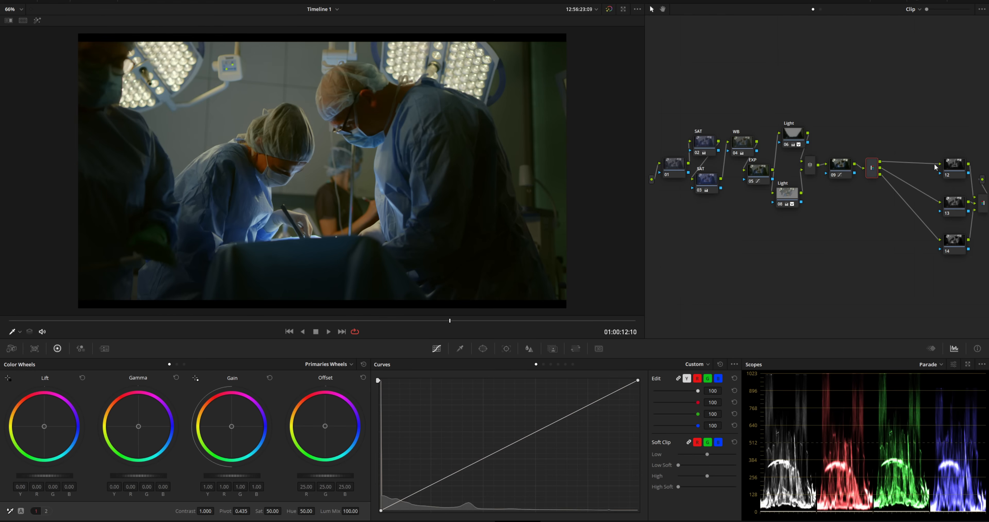
- Stack channel nodes 12, 13 and 14 beside the splitter and zoom the viewer in
left_click_drag(954, 165, 898, 133)
left_click_drag(954, 202, 901, 166)
left_click_drag(954, 240, 901, 196)
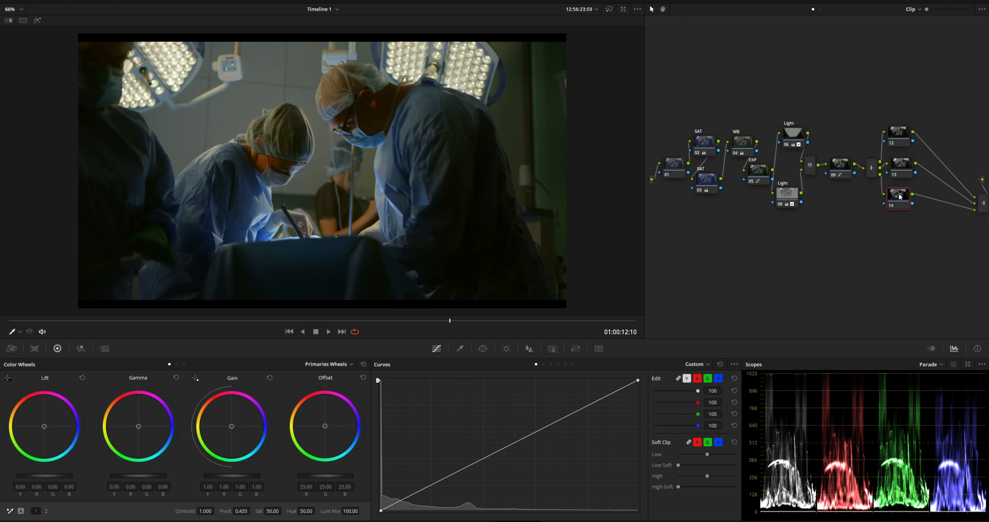
left_click(900, 141)
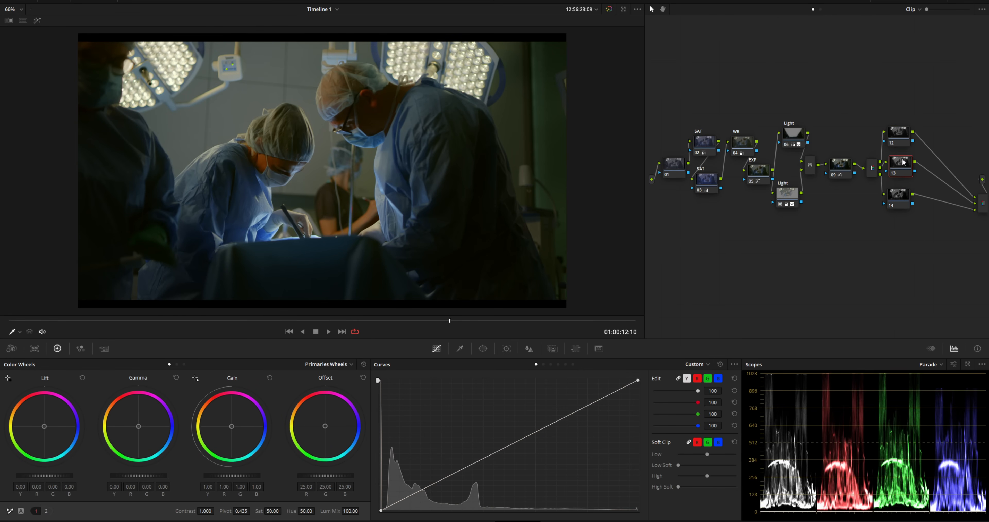
scroll(319, 165, "up", 10)
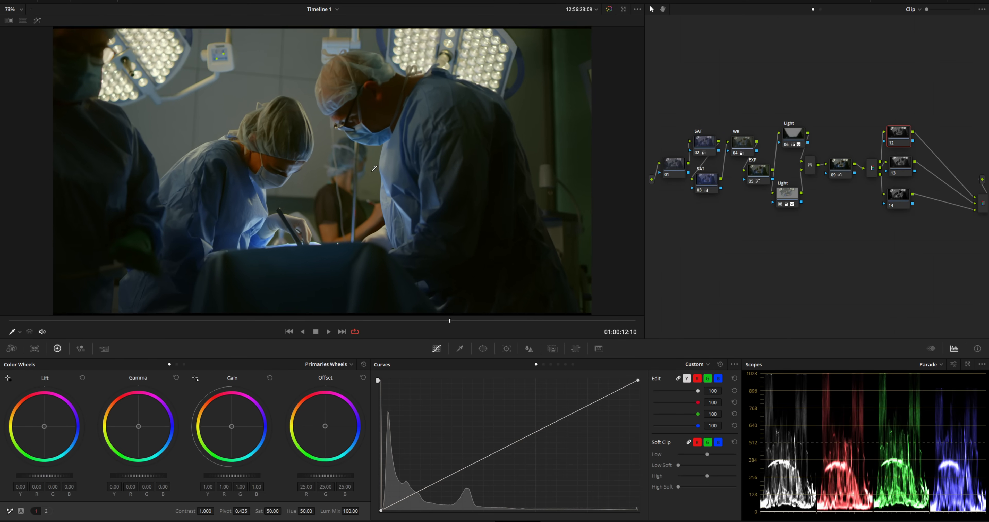
scroll(285, 144, "up", 8)
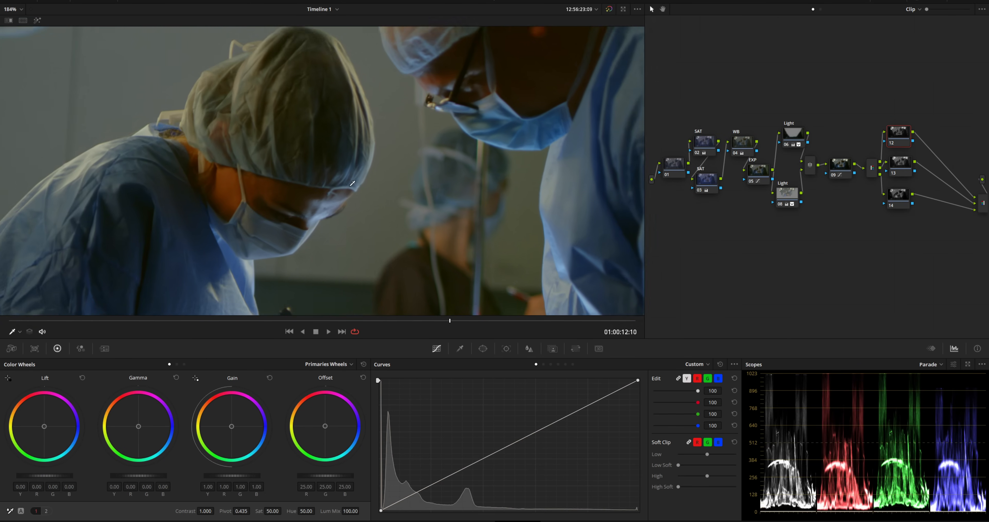
scroll(380, 267, "up", 2)
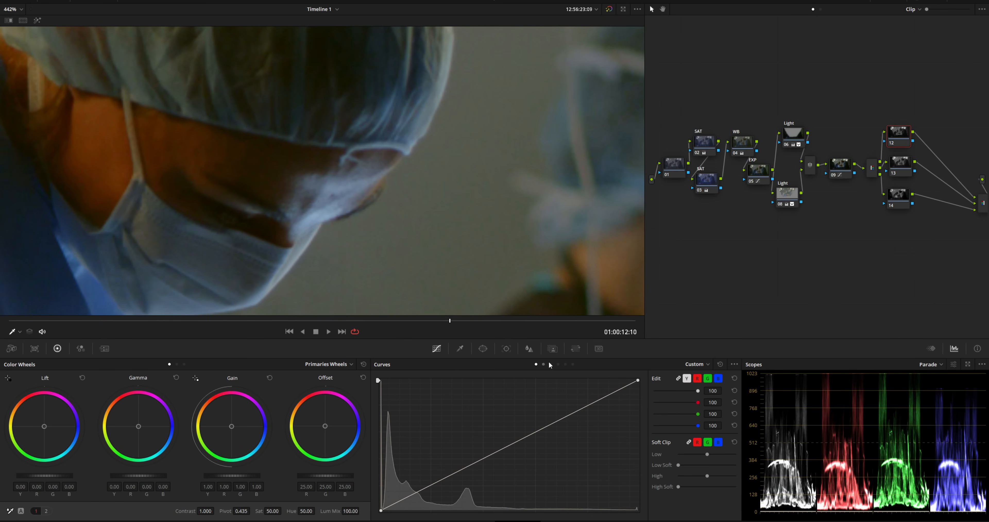
left_click(573, 349)
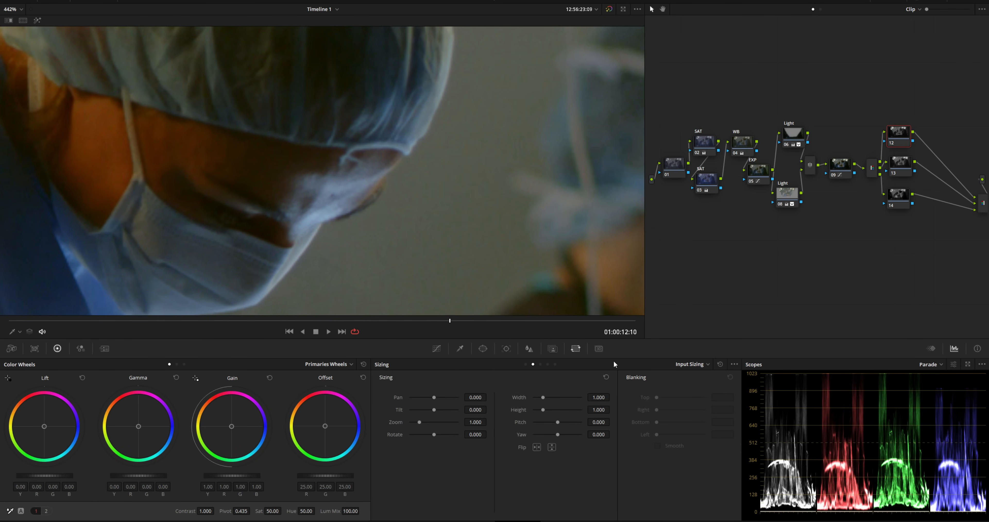
- Switch to per-node sizing and pan node 12 to 2.000 and node 13 to 0.500
left_click(693, 364)
left_click(700, 399)
left_click_drag(477, 397, 476, 397)
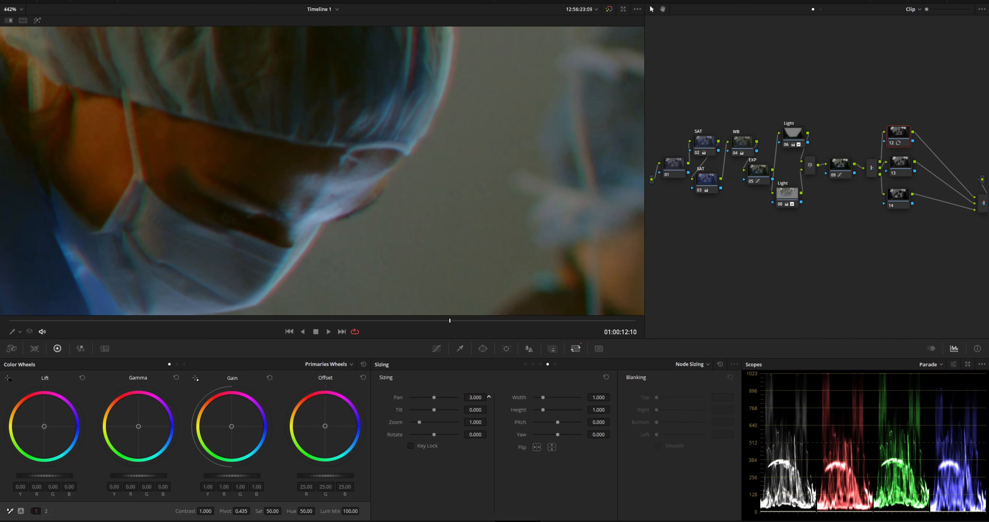
left_click(902, 168)
left_click_drag(475, 398, 489, 396)
- Zoom the viewer out and marquee-select nodes 12, 13 and 14
scroll(426, 226, "down", 8)
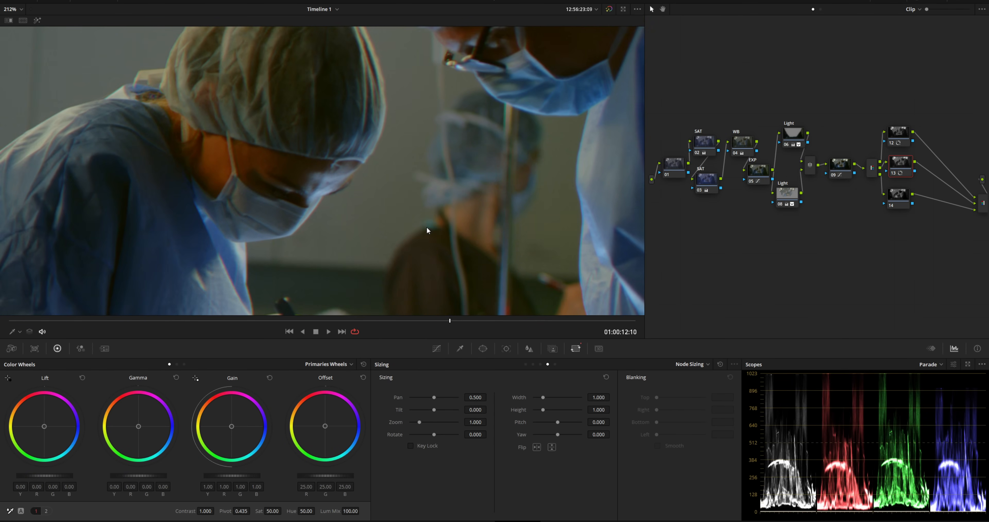
scroll(427, 228, "down", 2)
left_click_drag(892, 98, 977, 233)
- Combine nodes 12–14 into a compound node labelled 'chroma'
right_click(900, 198)
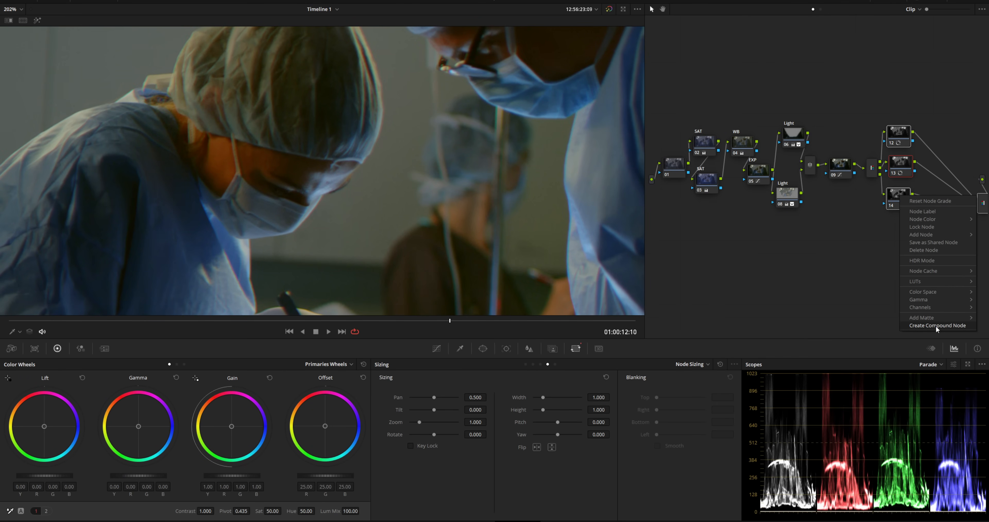
left_click(937, 330)
right_click(901, 172)
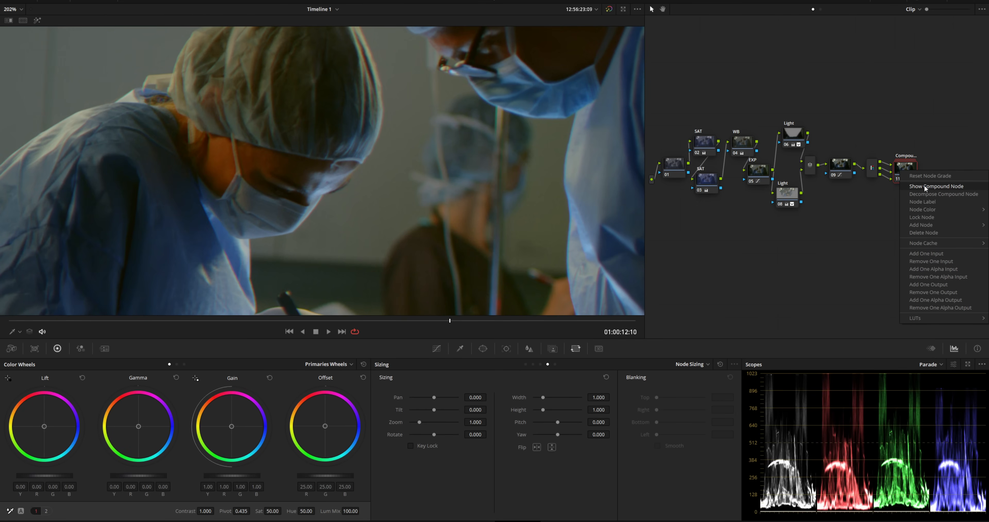
left_click(925, 201)
type("chroma")
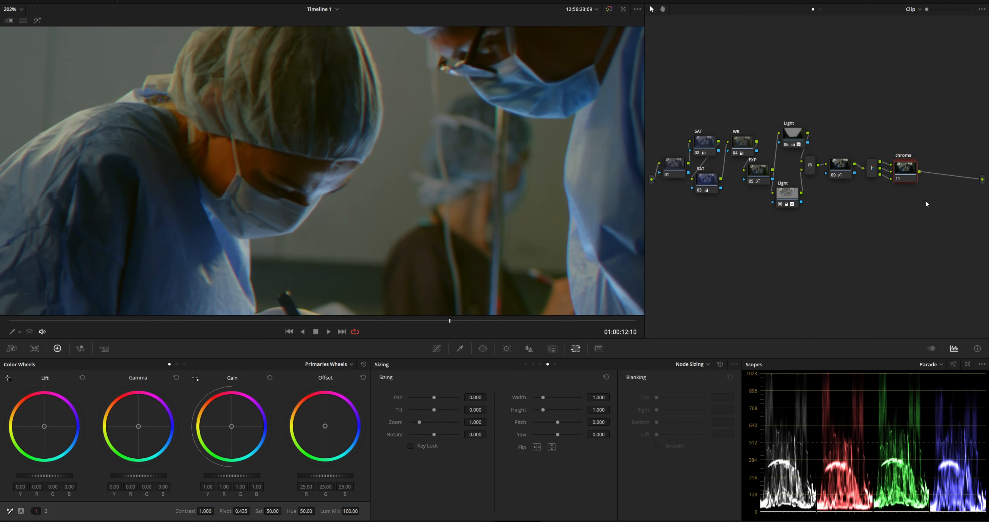
- Toggle the chroma node on and off to compare, then tidy the node layout
key("ctrl+d")
key("ctrl+d")
key("shift+z")
key("ctrl+d")
key("ctrl+d")
key("ctrl+d")
key("ctrl+d")
key("ctrl+d")
key("ctrl+d")
mouse_move(906, 169)
left_mouse_down()
mouse_move(841, 168)
mouse_move(890, 168)
left_mouse_up()
- Add a serial node after chroma and label it 'glow'
key("alt+s")
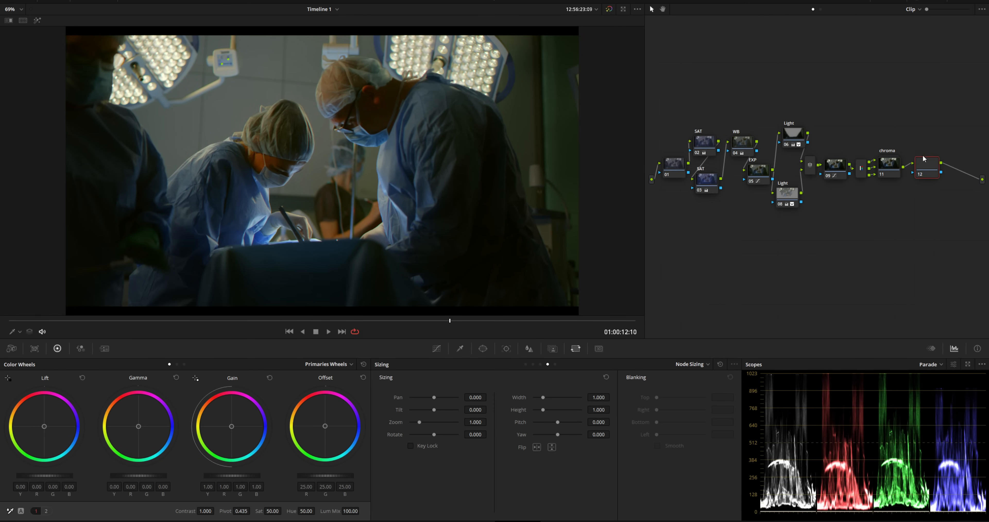
right_click(927, 163)
left_click(942, 178)
type("glow")
left_click_drag(934, 168, 923, 169)
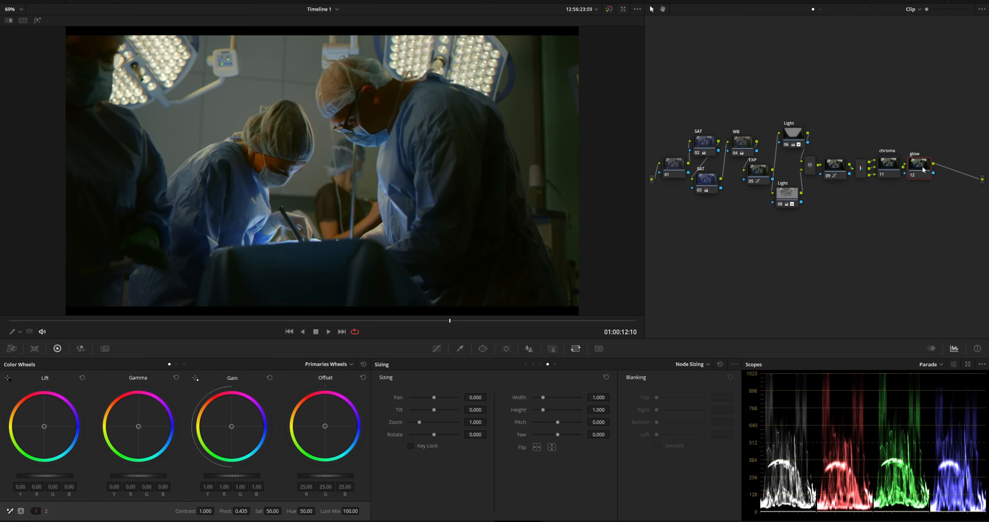
- Apply the OpenFX Glow effect to the glow node
left_click(925, 1)
left_click_drag(767, 77, 700, 59)
left_click_drag(762, 224, 720, 228)
scroll(855, 205, "down", 10)
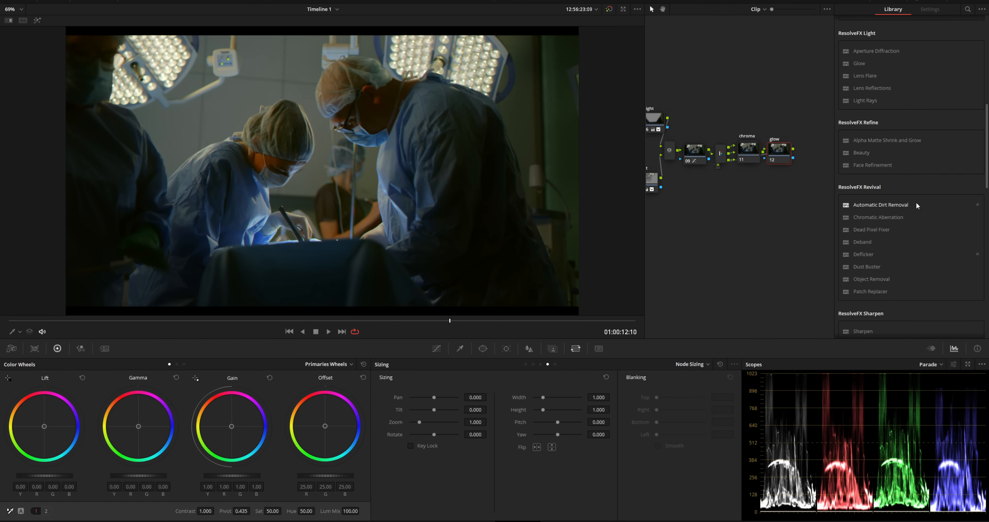
left_click_drag(860, 63, 784, 153)
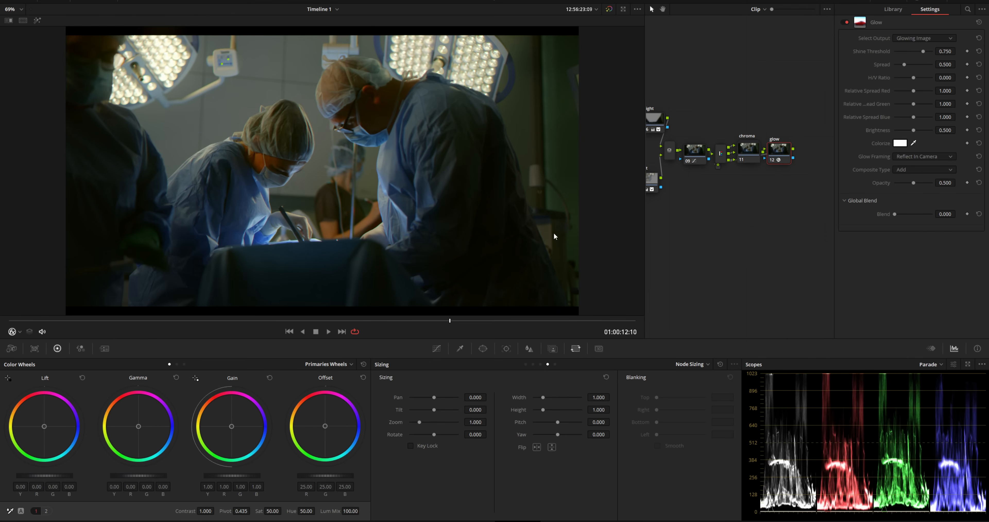
left_click_drag(777, 148, 779, 148)
- Set Glow Spread to 0.286 and Shine Threshold to 0.664, toggling the node to compare
mouse_move(906, 65)
left_mouse_down()
mouse_move(921, 62)
mouse_move(899, 66)
left_mouse_up()
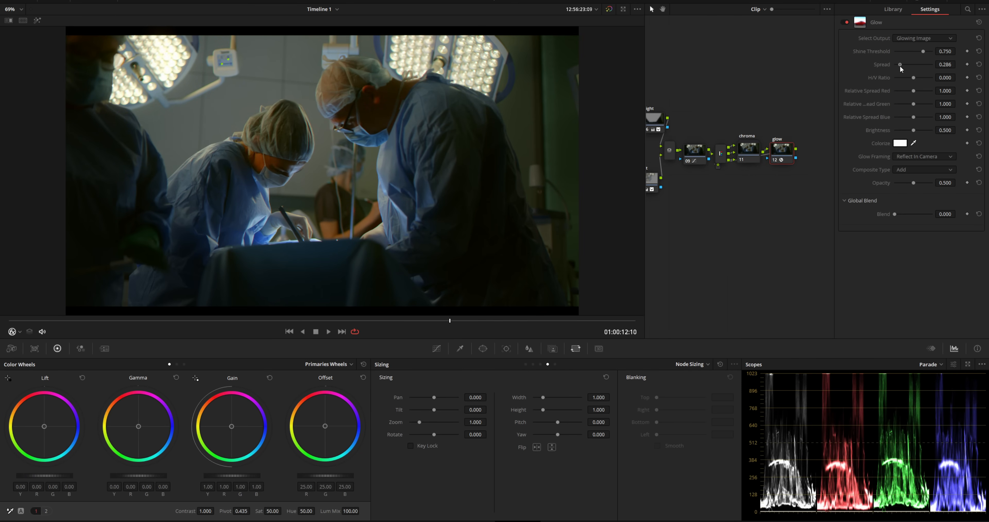
left_click_drag(922, 52, 920, 54)
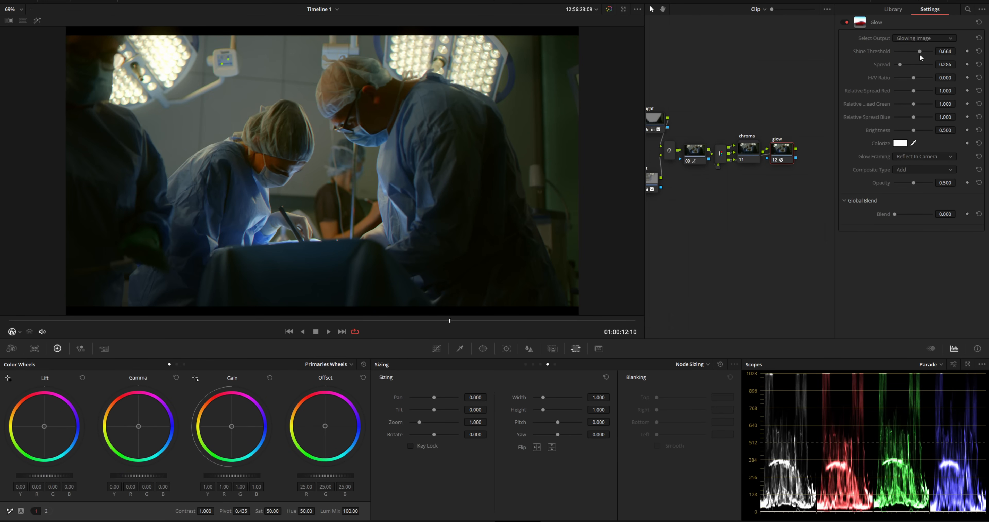
key("ctrl+d")
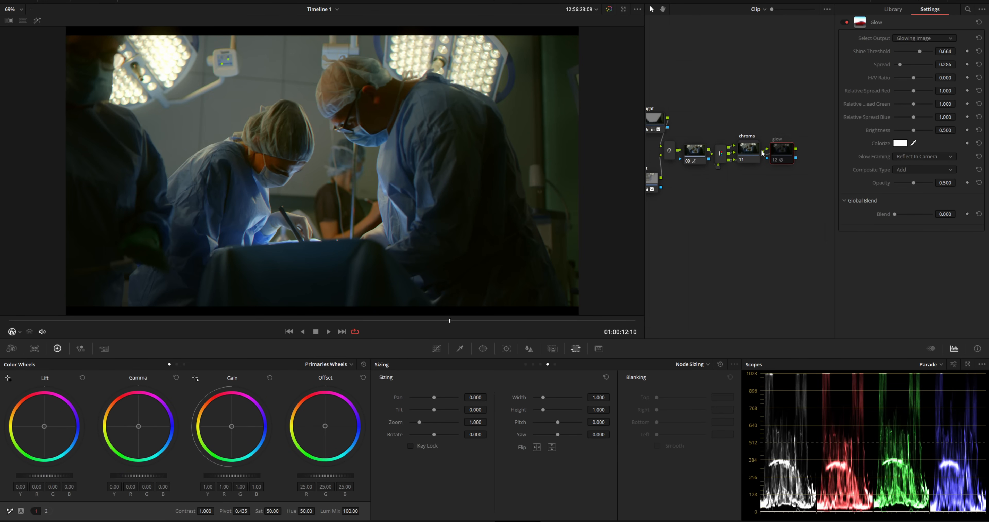
key("ctrl+d")
key("ctrl+d")
key("Ctrl+d")
key("ctrl+d")
key("ctrl+d")
key("ctrl+d")
key("ctrl+d")
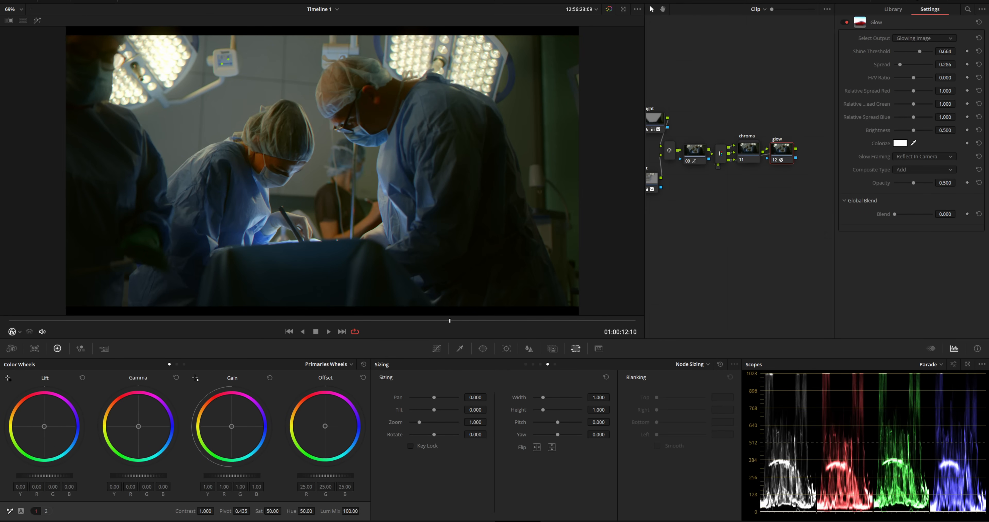
- Lower the glow node's Key Output gain to 0.434, then show the clip thumbnail strip
left_click(924, 0)
left_click_drag(190, 330, 227, 313)
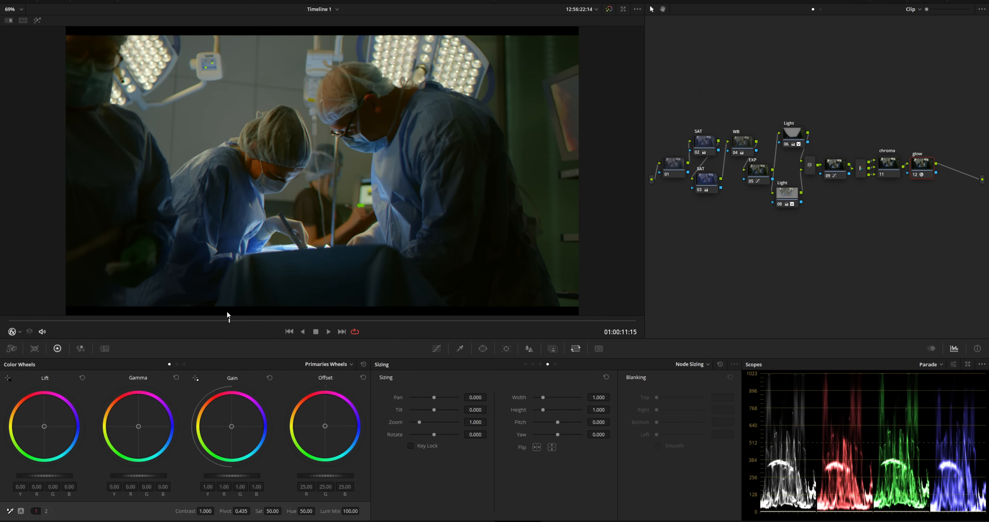
left_click(553, 349)
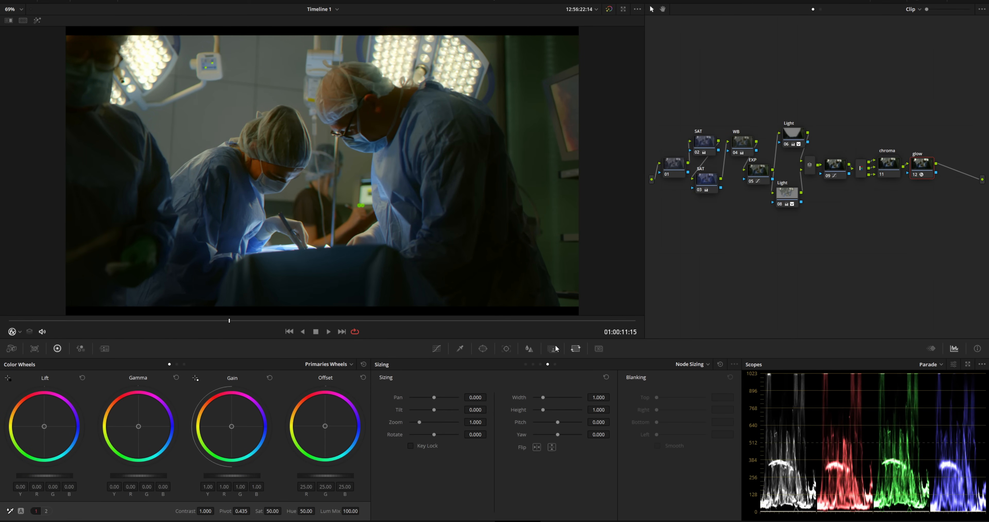
mouse_move(655, 444)
left_mouse_down()
mouse_move(633, 444)
mouse_move(666, 443)
left_mouse_up()
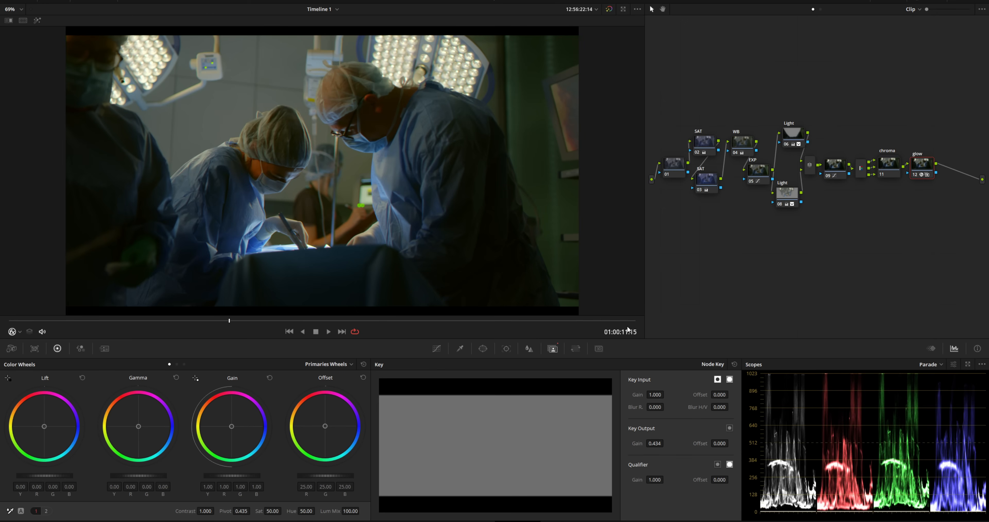
left_click(432, 351)
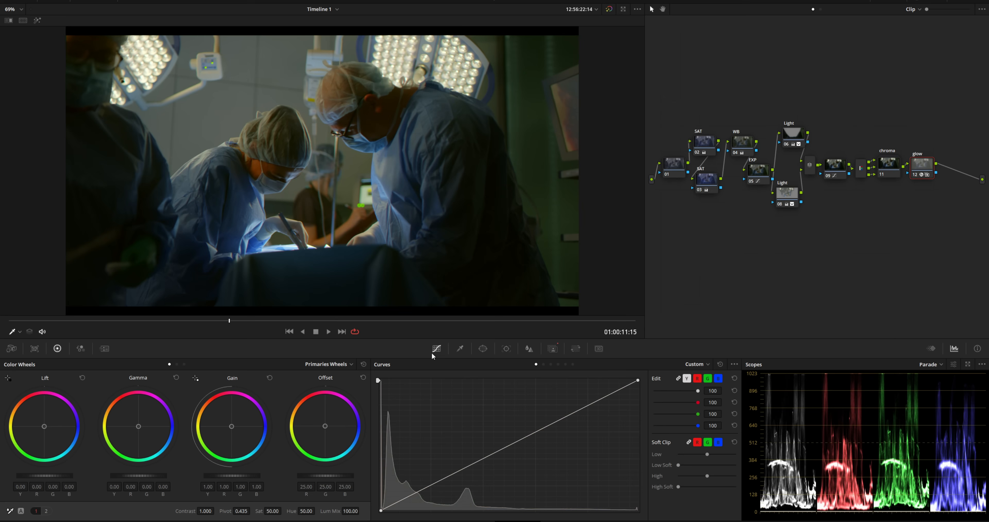
left_click(844, 3)
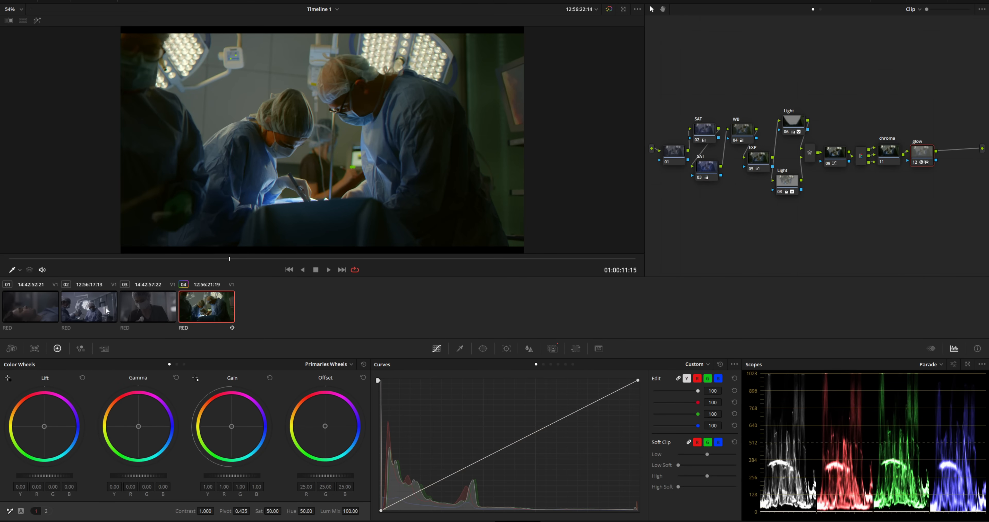
- Browse clips 03, 01 and 04, then select clip 02 and move its node 01 aside
left_click(151, 301)
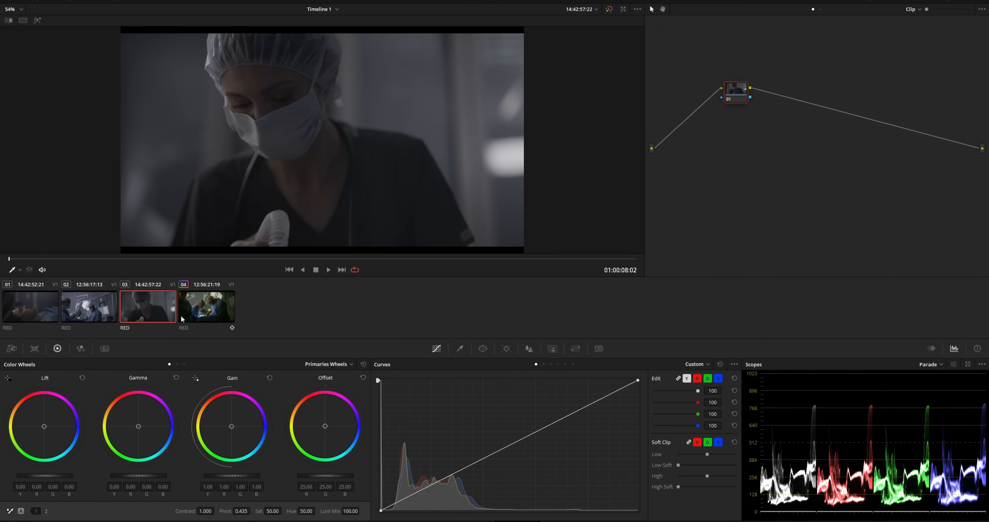
left_click(39, 308)
left_click(135, 309)
left_click(200, 311)
left_click(108, 305)
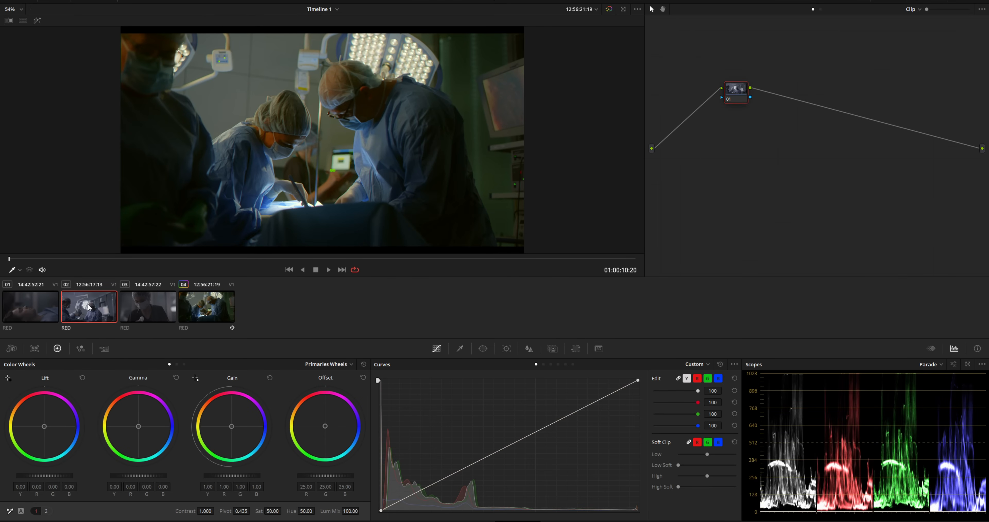
left_click_drag(729, 90, 698, 115)
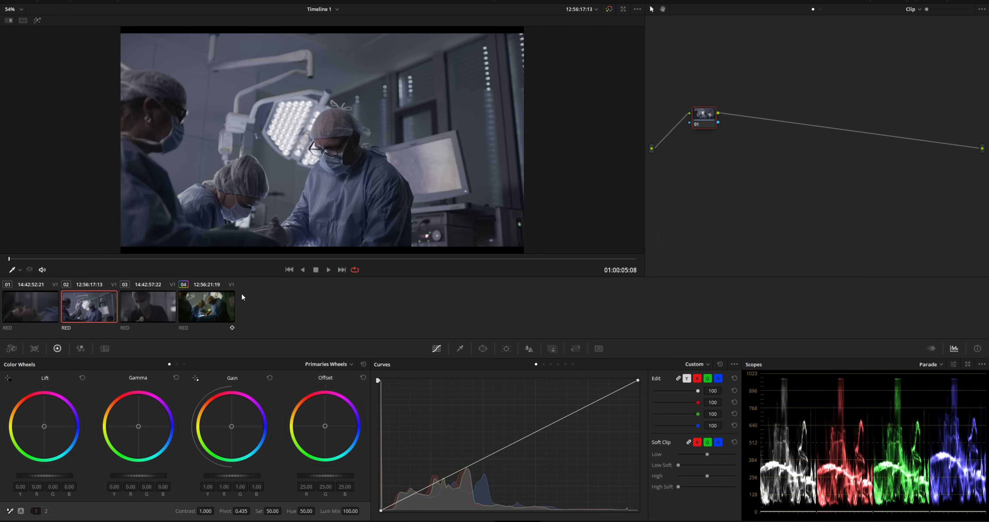
- Apply clip 04's grade to clip 02, check it across the shot, and select Light node 06
left_click(209, 309)
left_click(104, 308)
middle_click(210, 314)
left_click_drag(328, 260, 636, 255)
left_click(793, 122)
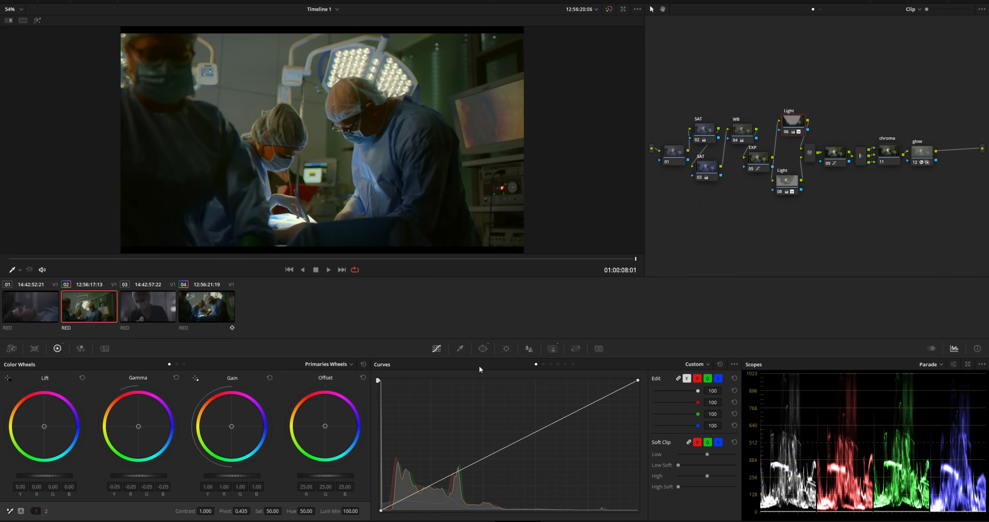
- Reposition Light node 06's window and track it backward through clip 02
left_click(483, 348)
left_click_drag(314, 164, 309, 153)
left_click(507, 349)
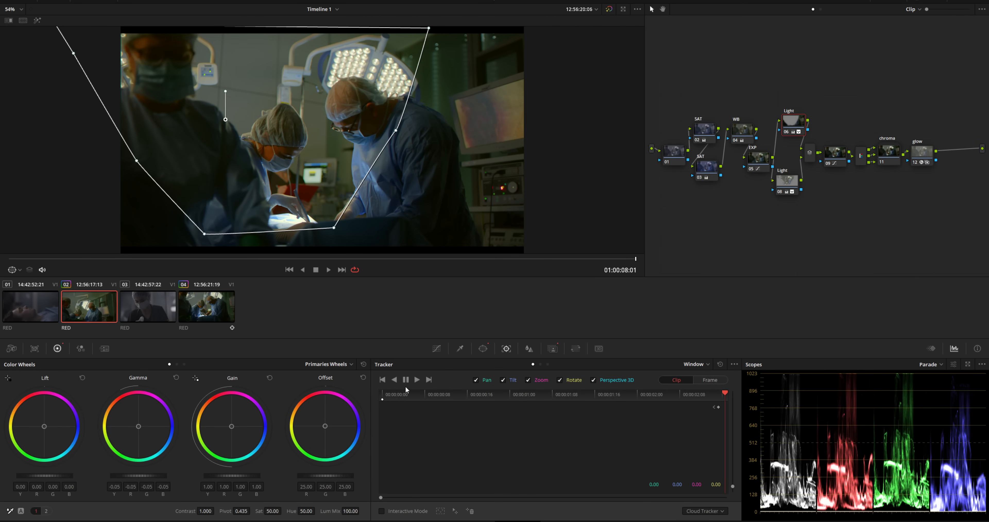
left_click(394, 380)
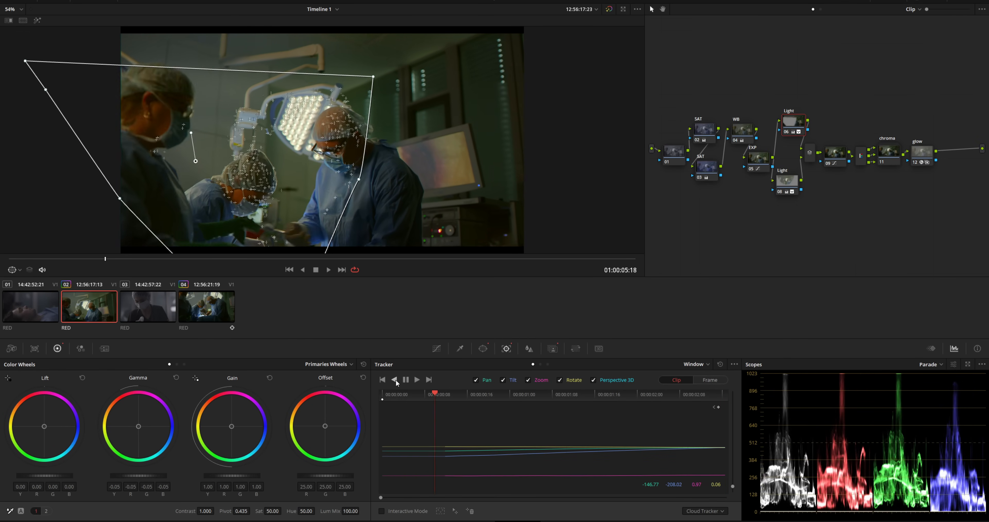
- Move Light node 08's window down-left and track it forward, then switch to clip 03
left_click(786, 182)
left_click_drag(283, 100, 214, 165)
left_click(416, 379)
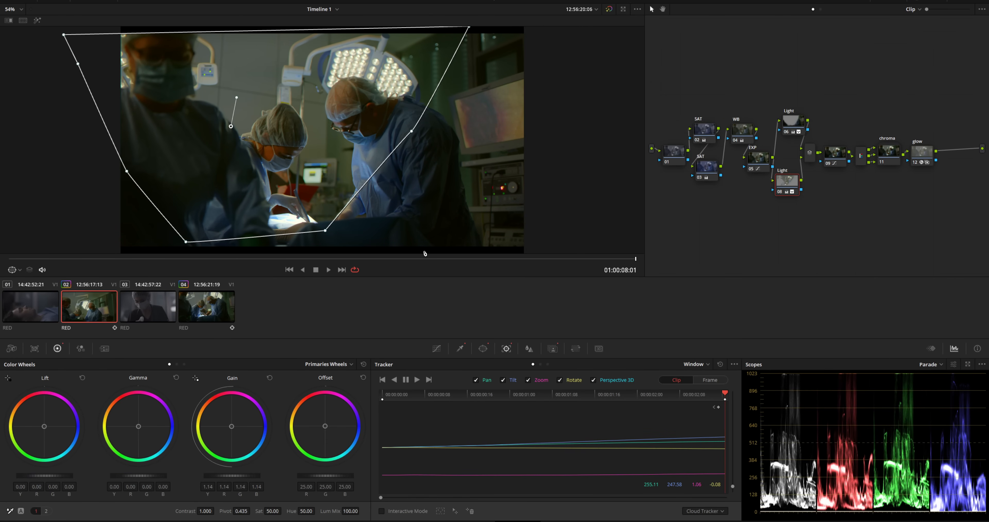
left_click(149, 312)
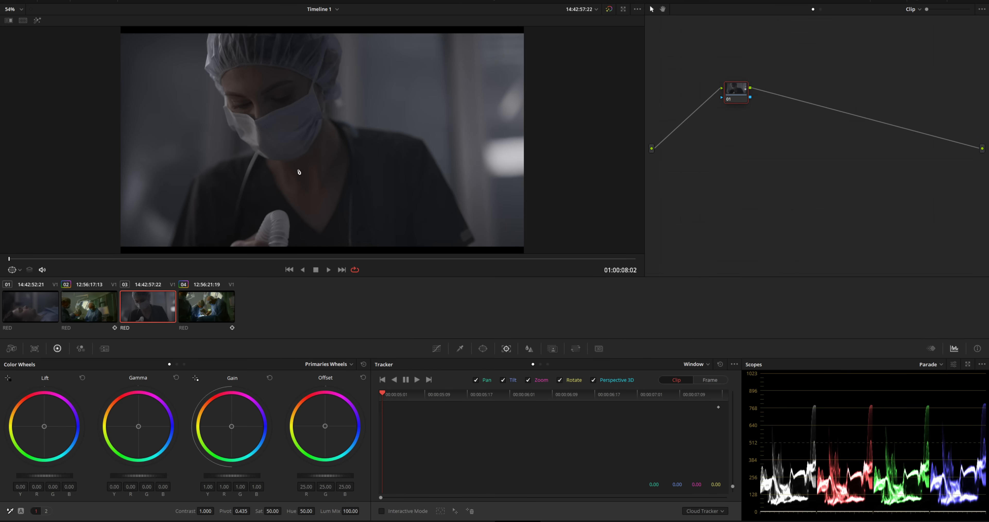
- Copy clip 02's grade onto clip 01 and reset the copied windows, including node 06's
scroll(238, 180, "up", 1)
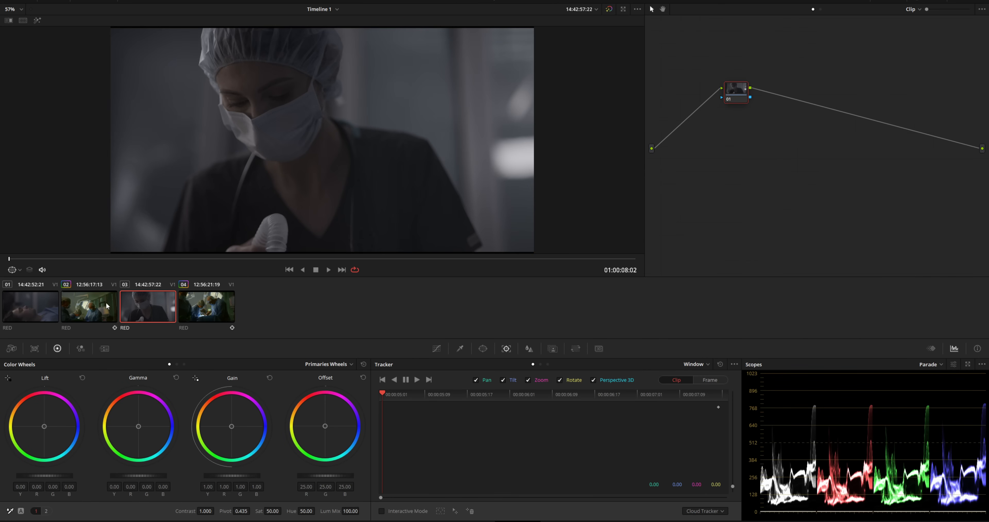
left_click(39, 307)
middle_click(89, 310)
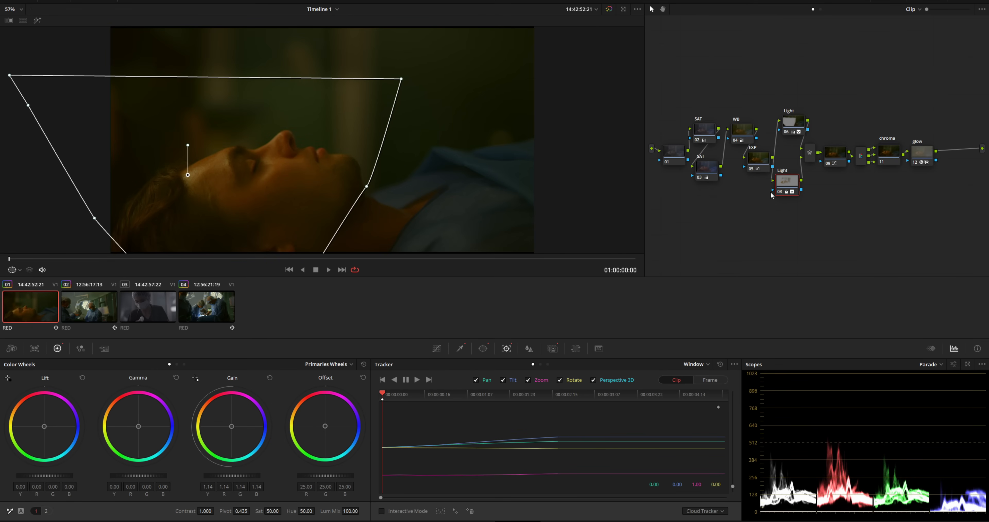
left_click(484, 348)
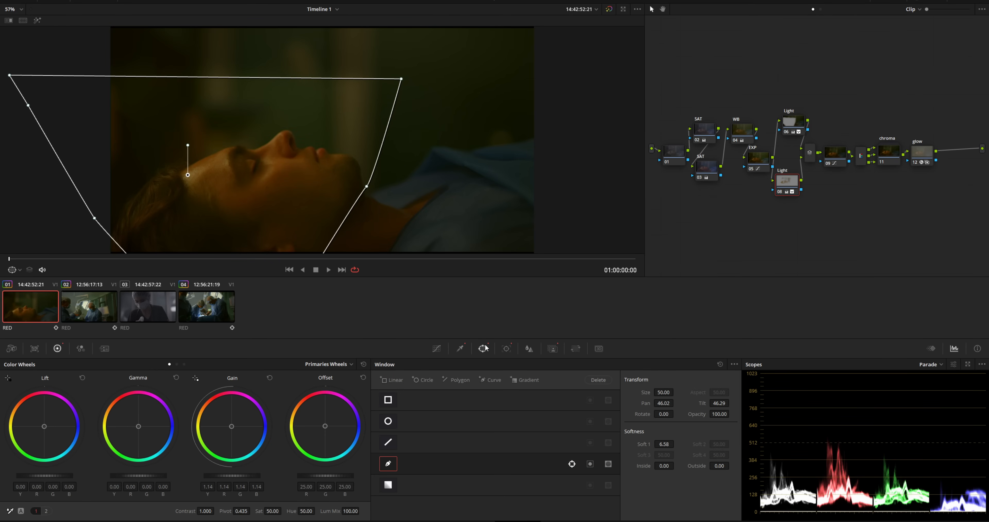
left_click(720, 365)
left_click(794, 122)
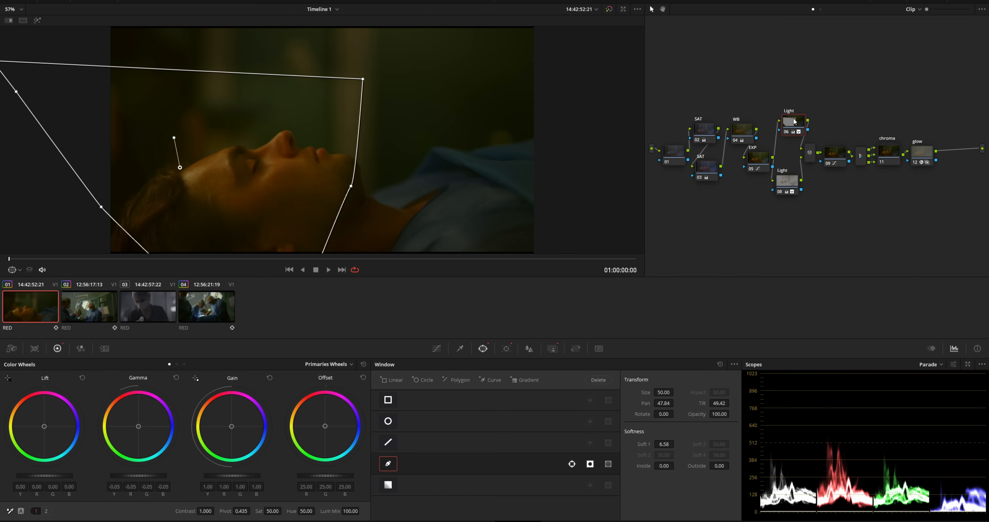
left_click(720, 364)
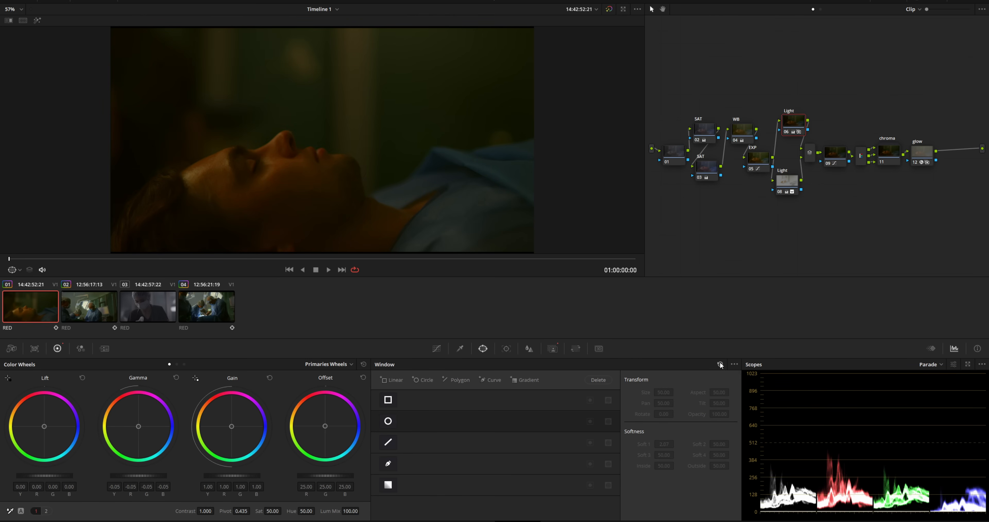
- Reset Light node 08's grade to neutral and select the WB 04 and EXP 05 nodes
left_click(460, 348)
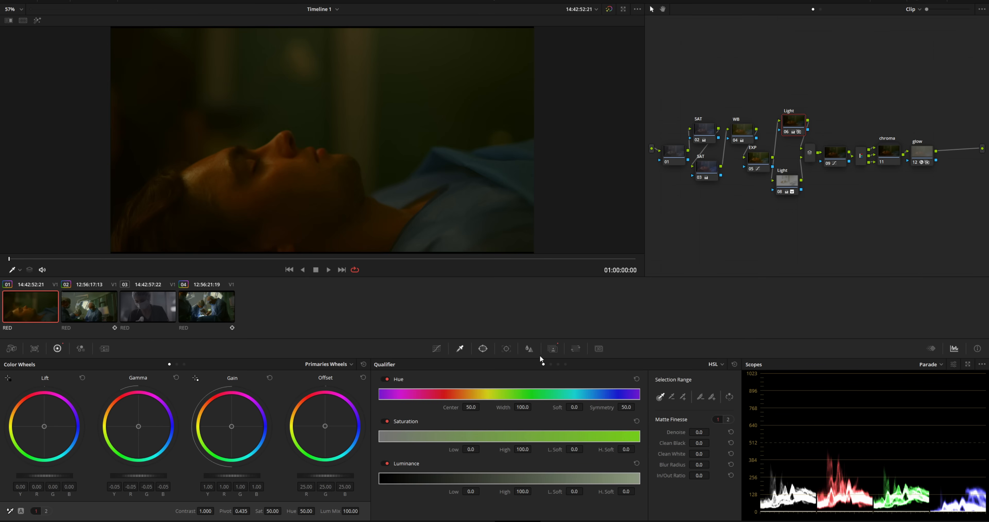
left_click(788, 182)
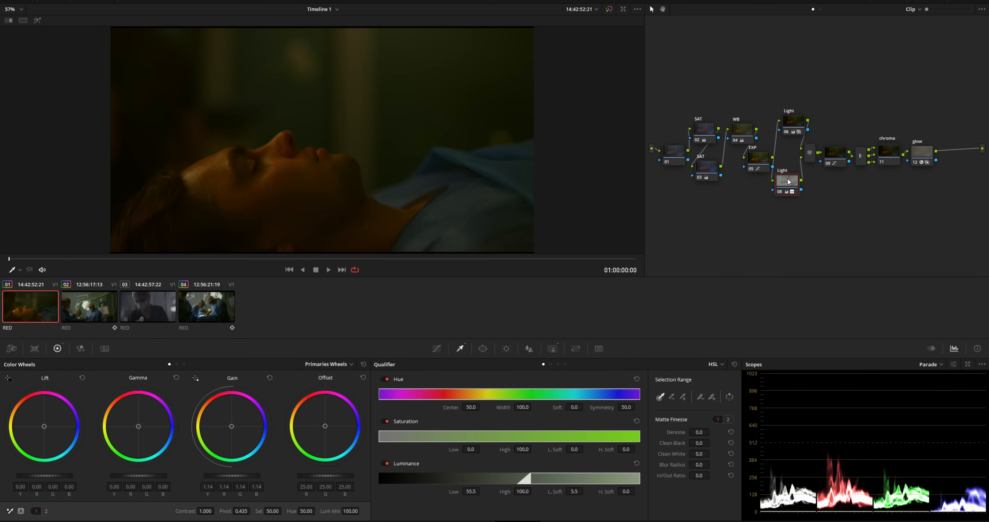
key("shift+Home")
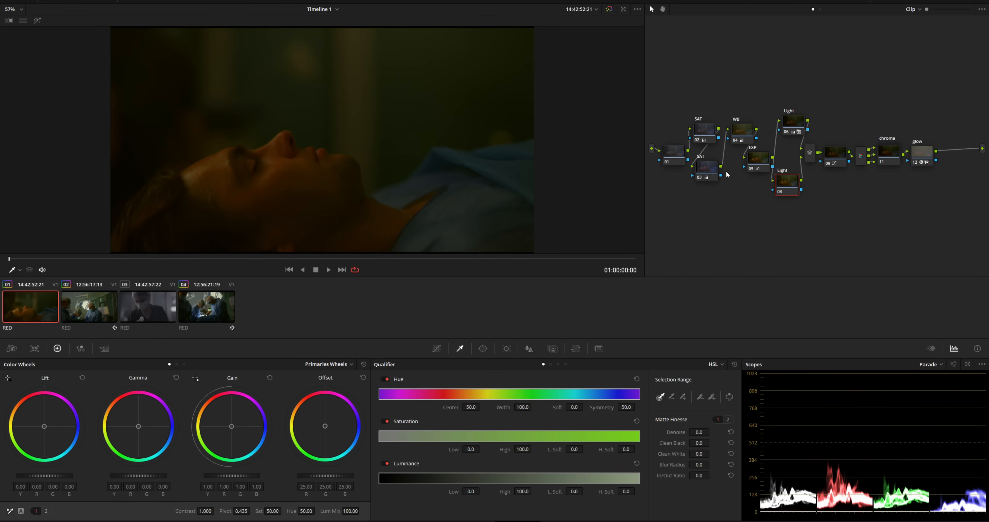
left_click_drag(741, 127, 745, 125)
left_click_drag(756, 161, 749, 166)
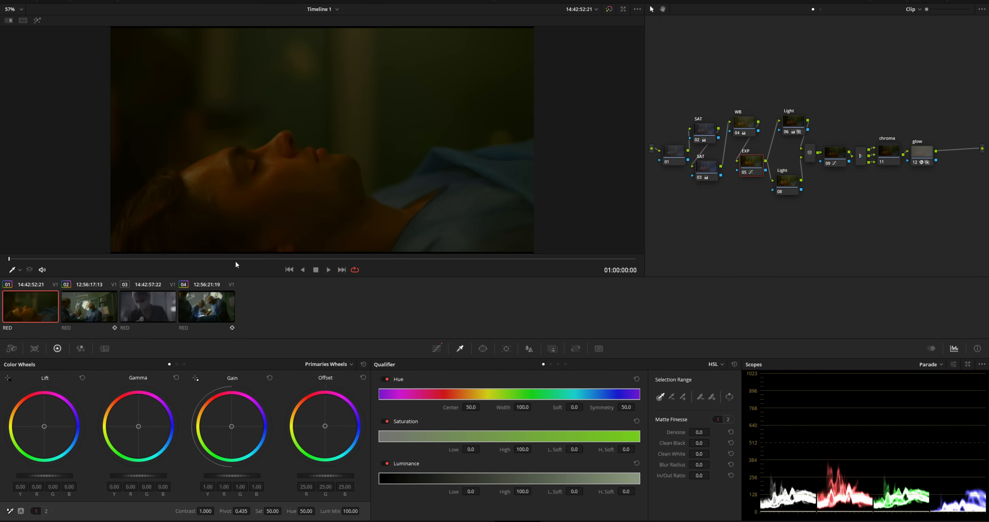
left_click(438, 349)
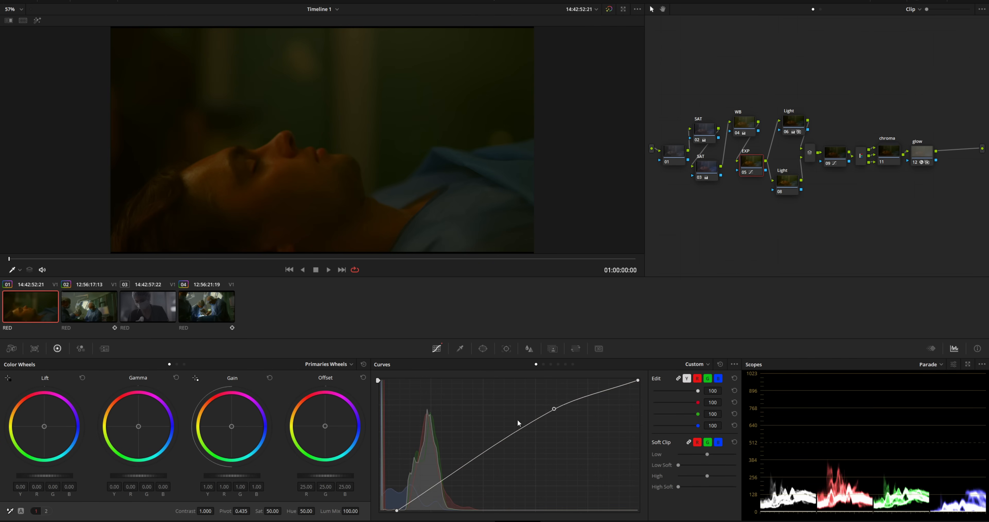
- Lift the EXP node's curve to brighten the patient shot and compare it with clip 02
left_click_drag(554, 410, 490, 425)
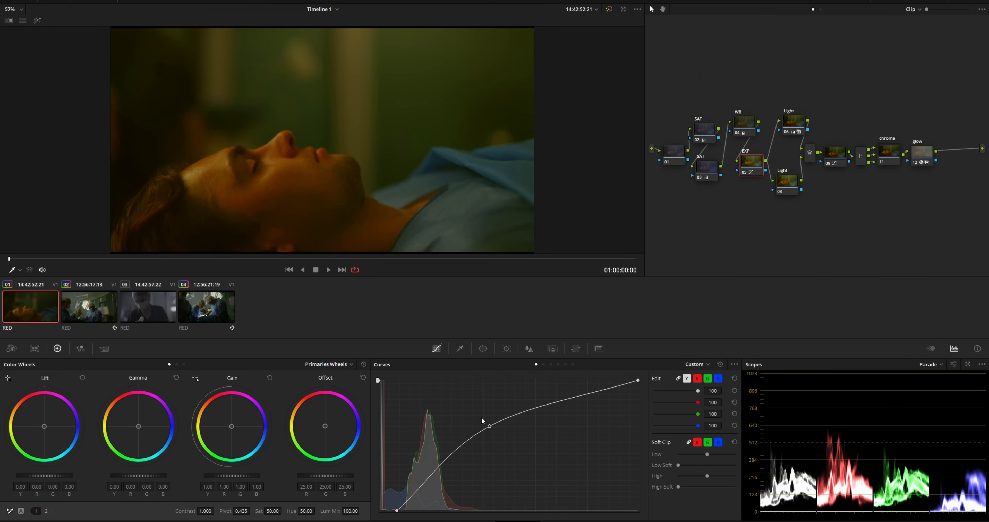
left_click_drag(292, 260, 478, 264)
left_click(88, 308)
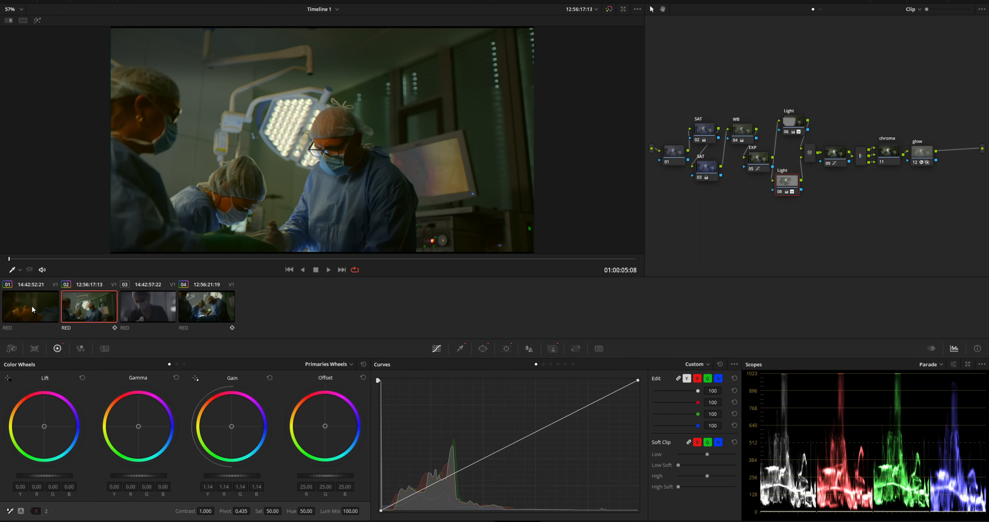
left_click(30, 307)
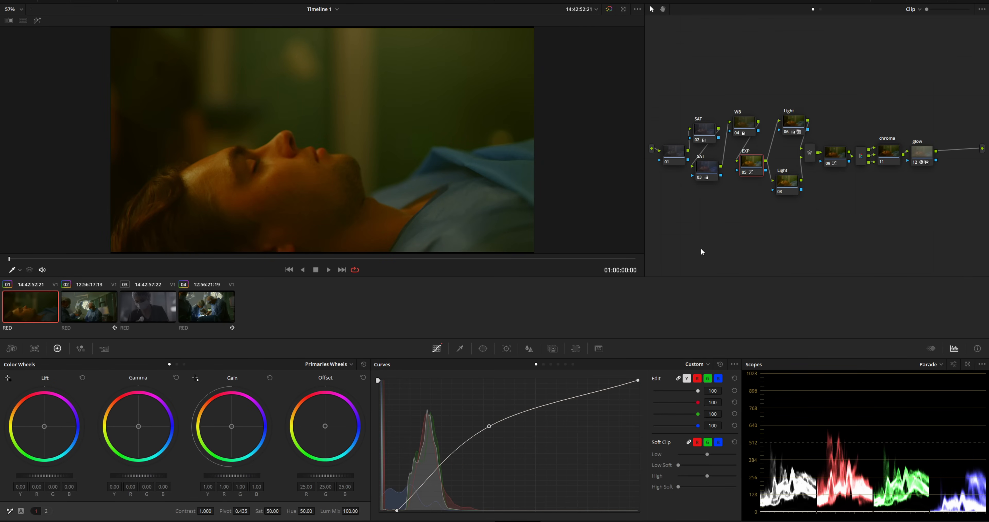
- Select WB node 04 and switch the scope to Vectorscope, comparing clips 01 and 02
left_click(744, 122)
left_click(930, 365)
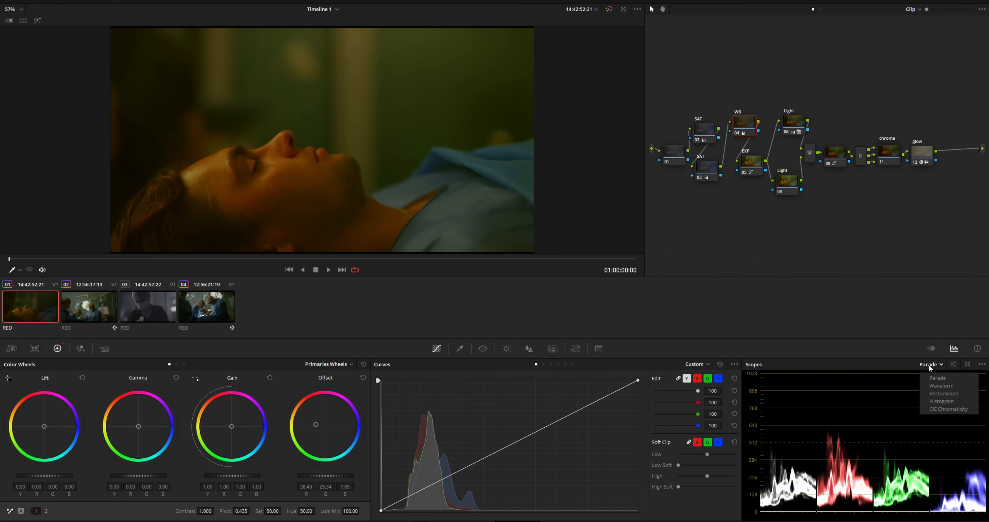
left_click(937, 389)
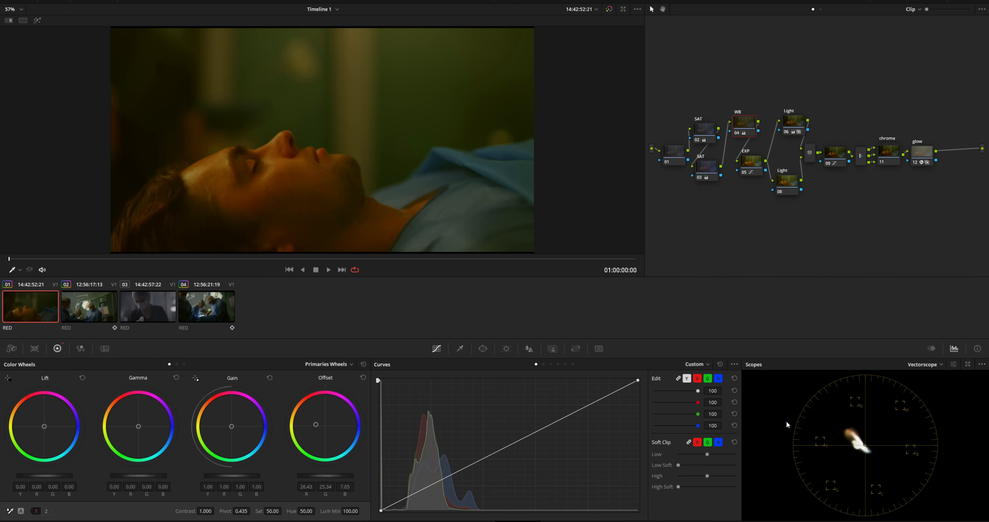
left_click(102, 313)
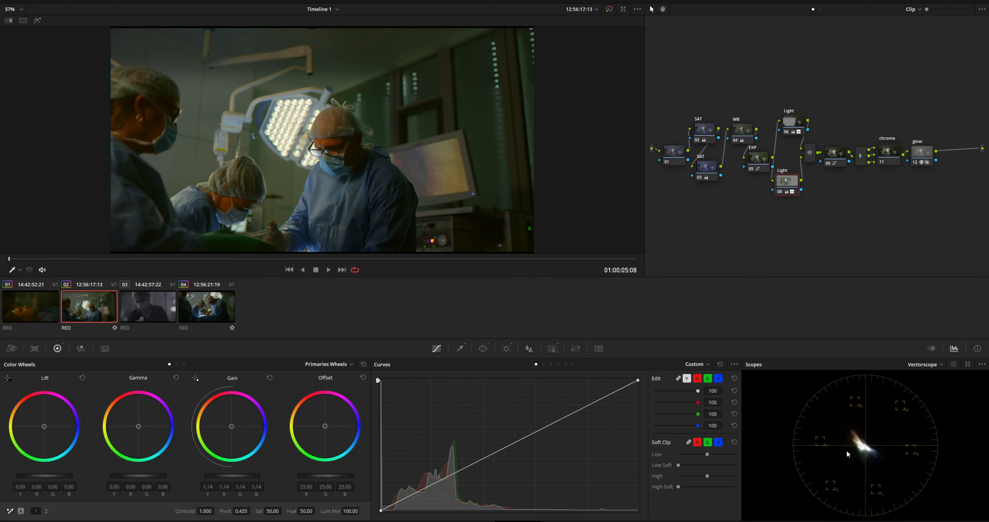
left_click(43, 313)
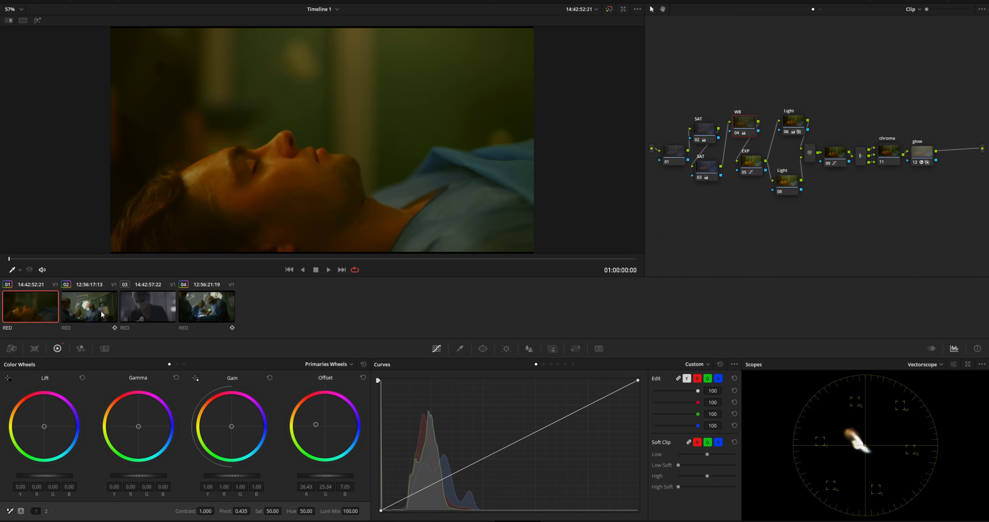
- Cool the WB node's Offset to 22.85/24.50/13.65 and add serial node 13 below it
left_click_drag(322, 427, 320, 426)
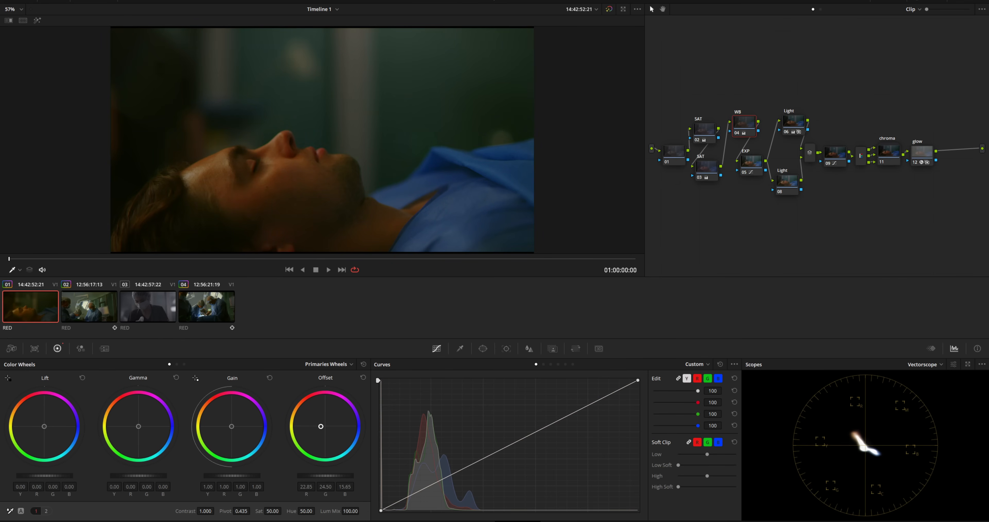
mouse_move(98, 260)
left_mouse_down()
mouse_move(536, 259)
mouse_move(82, 270)
left_mouse_up()
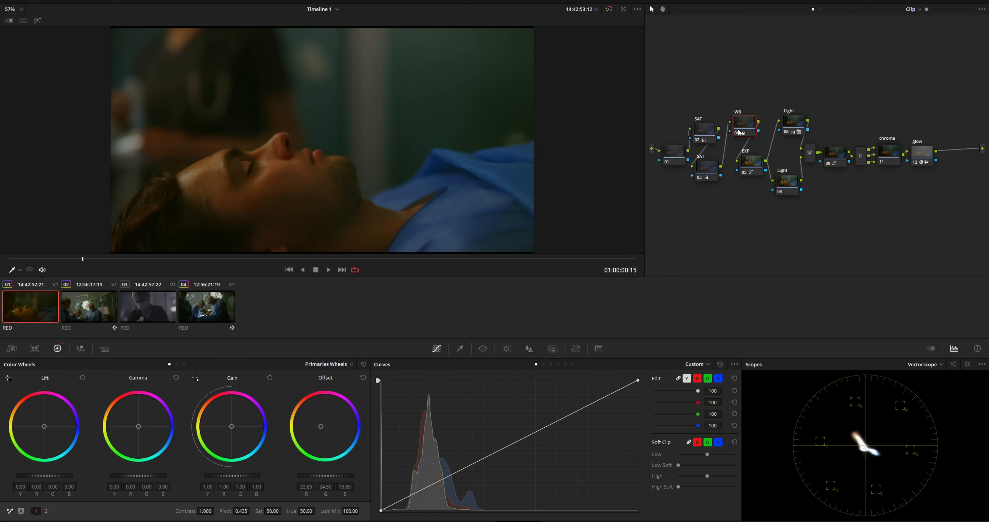
key("alt+s")
left_click_drag(787, 208, 740, 200)
- Label node 13 'skin' and nudge its Gamma slightly toward blue
right_click(741, 201)
left_click(767, 214)
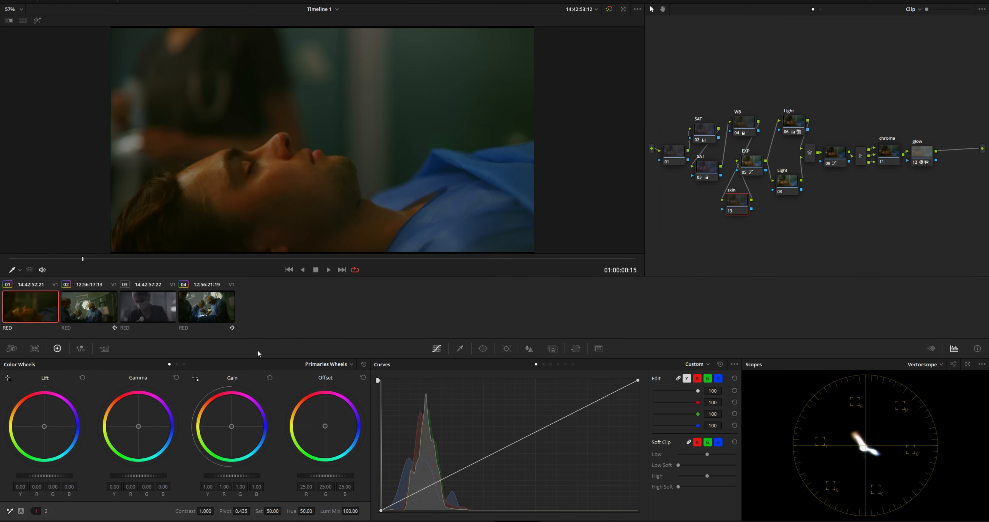
left_click_drag(139, 428, 141, 426)
left_click_drag(251, 259, 130, 258)
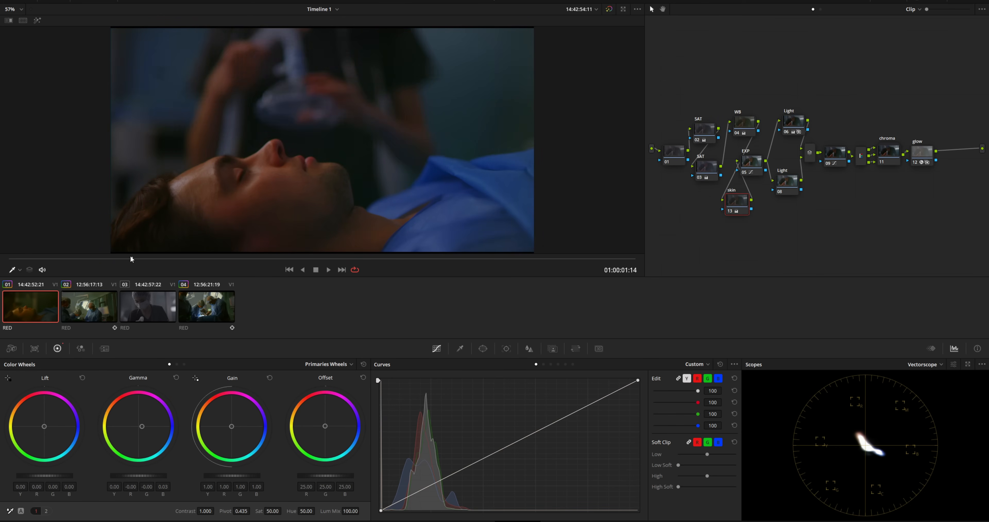
- Toggle the skin node to compare, then show its qualifier matte highlighted in the viewer
key("ctrl+d")
key("ctrl+d")
key("ctrl+d")
key("ctrl+d")
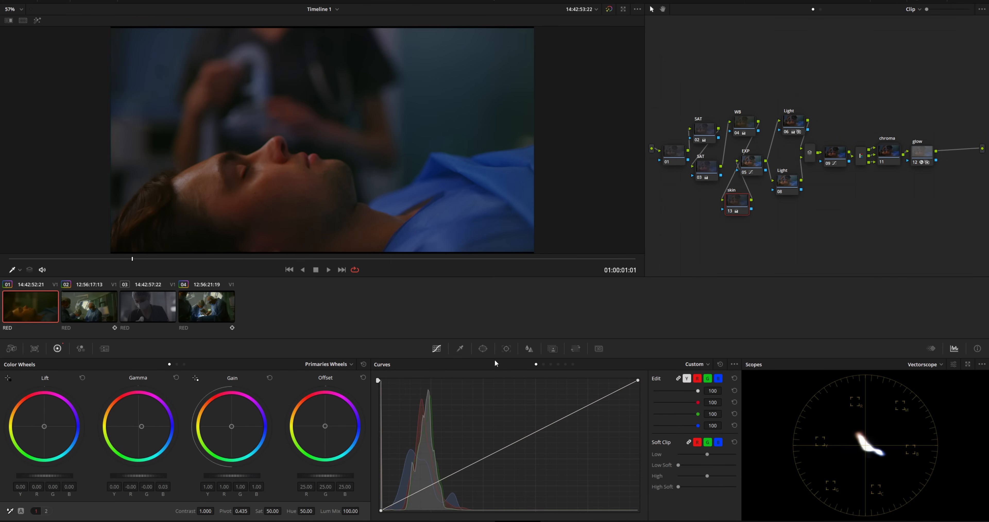
left_click(460, 349)
key("shift+h")
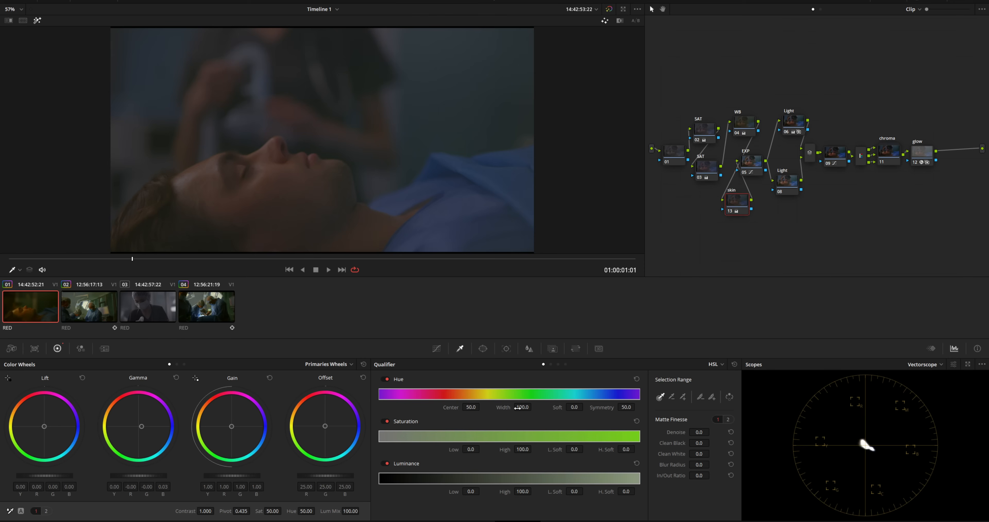
- Disable Saturation and Luminance qualification and set the Hue Width to 32.6 and Soft to 27.9
left_click(385, 420)
left_click(384, 463)
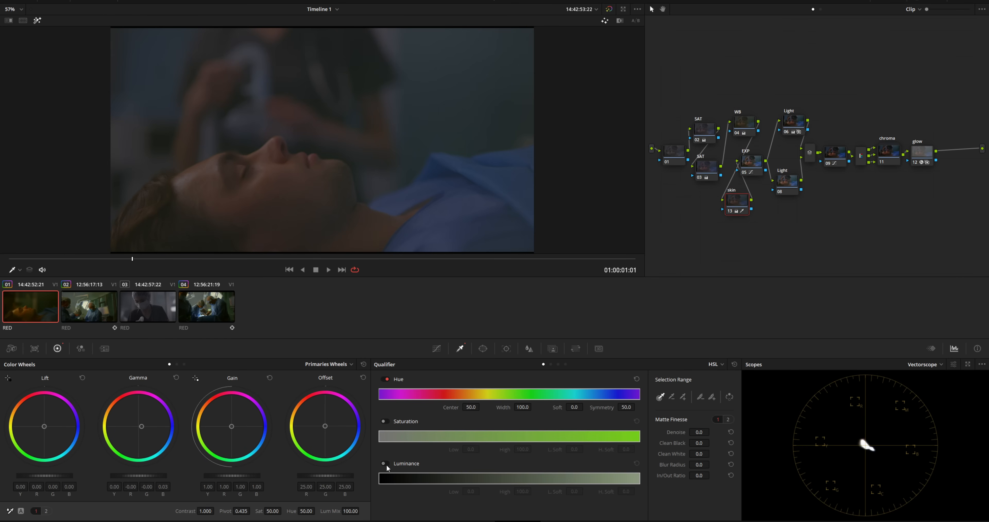
left_click_drag(524, 408, 469, 406)
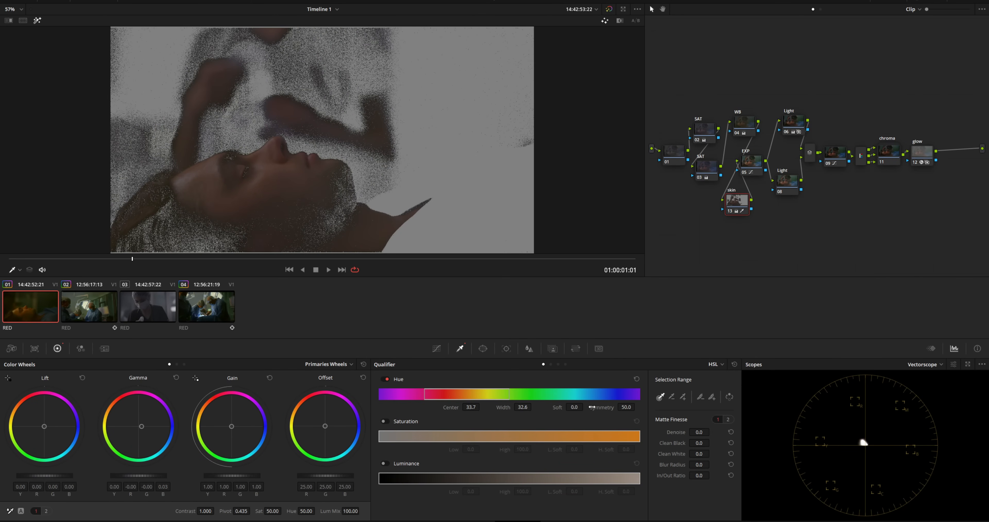
left_click_drag(572, 407, 586, 406)
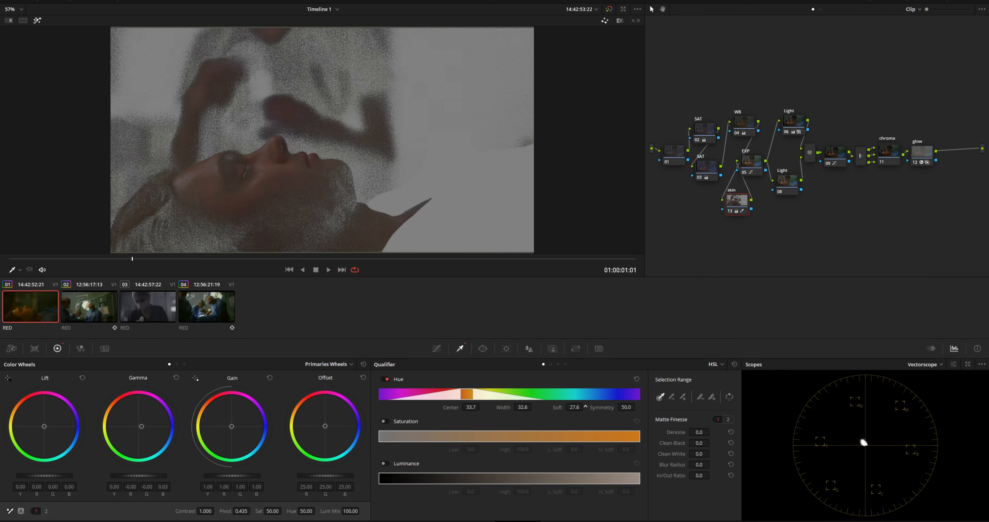
- Clean the skin matte with Clean Black 12.8 and Denoise 11.2, then turn off the highlight
left_click_drag(712, 443, 708, 465)
left_click_drag(712, 431, 711, 431)
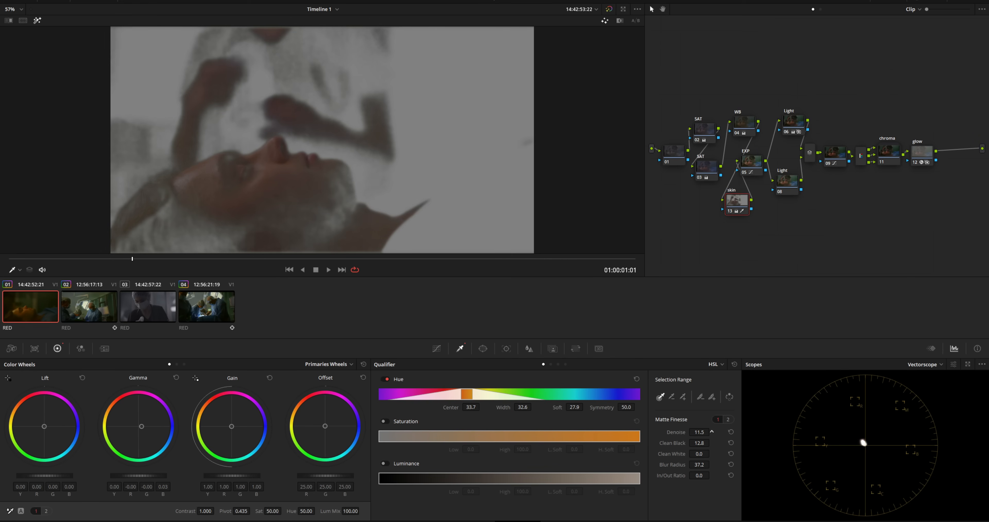
left_click(37, 19)
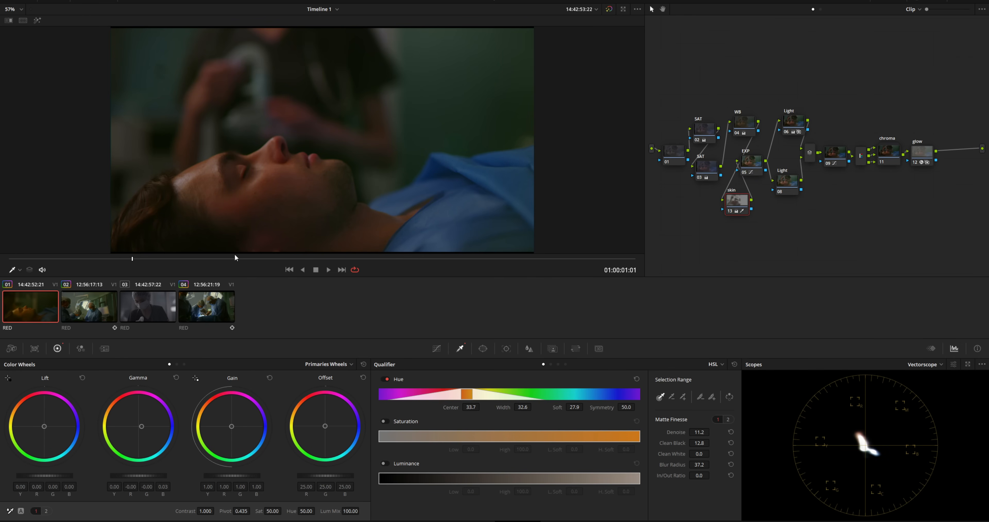
left_click_drag(257, 258, 142, 257)
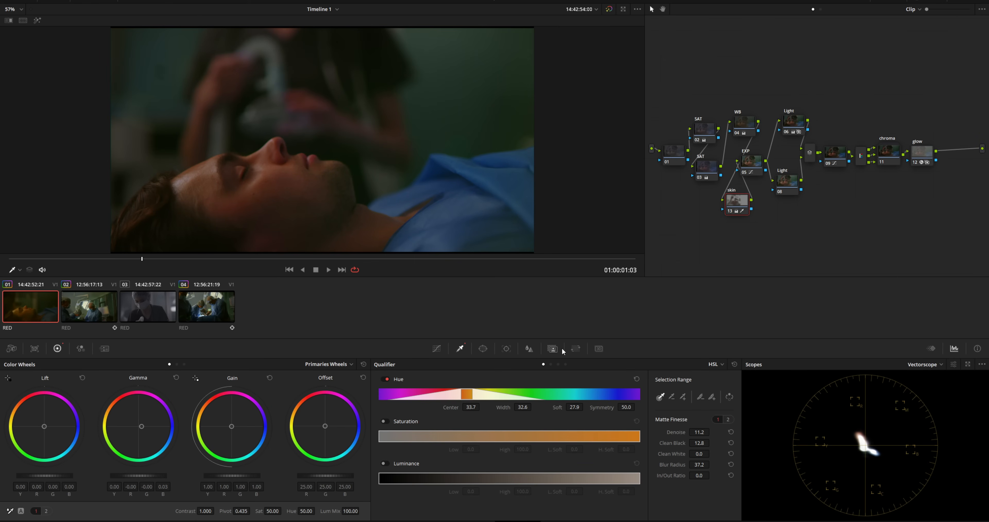
- Lower the skin node's Key Output gain to 0.343 on the patient clip
left_click(553, 348)
left_click_drag(652, 445, 670, 442)
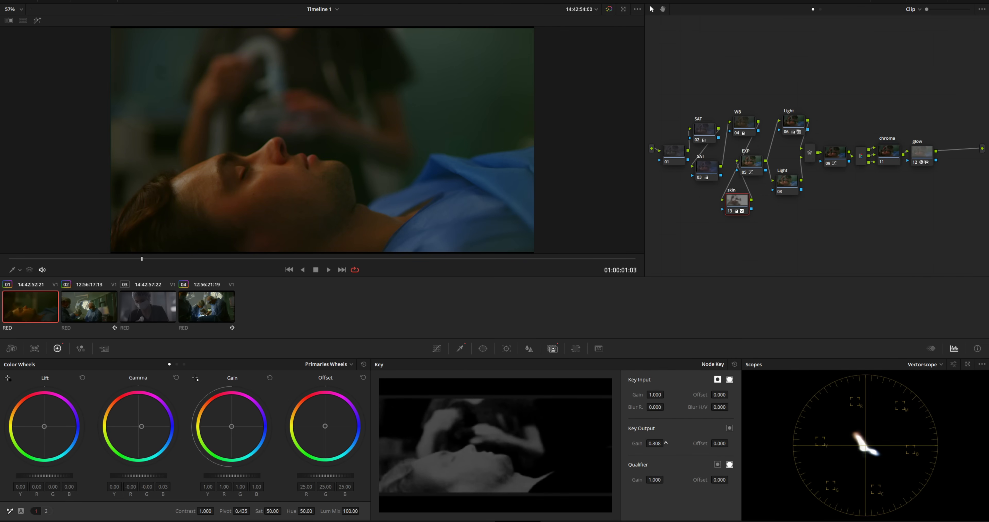
left_click_drag(192, 261, 532, 266)
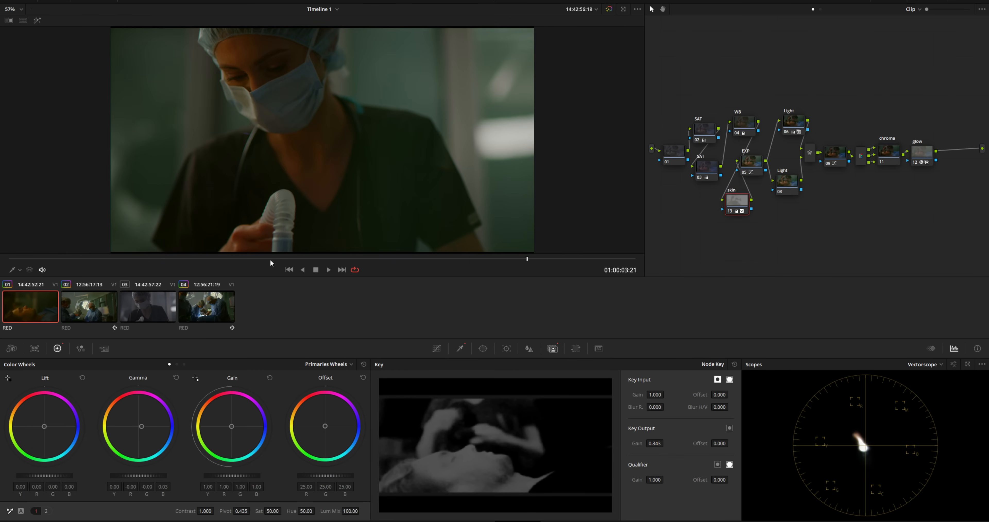
- Compare clips 02 and 04, return to clip 01, and select the chroma node
left_click(99, 310)
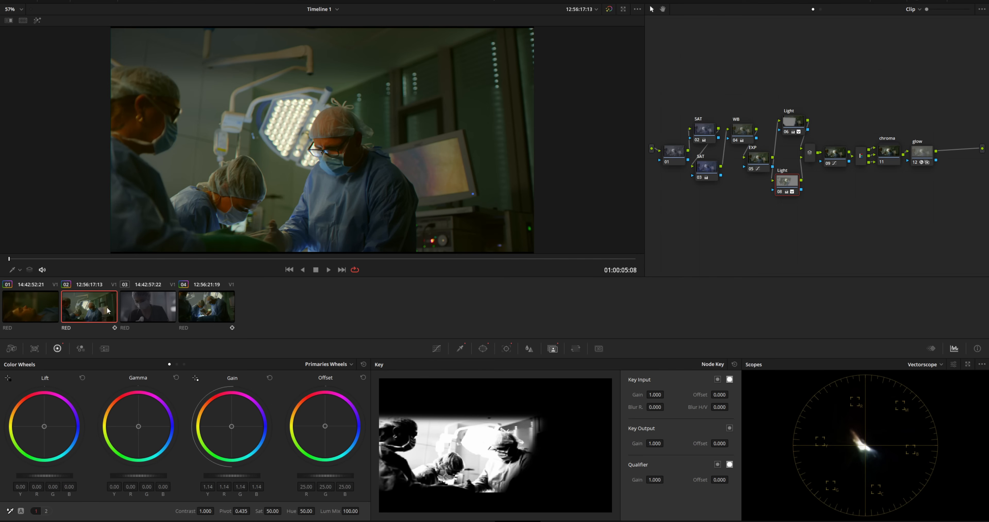
left_click(199, 311)
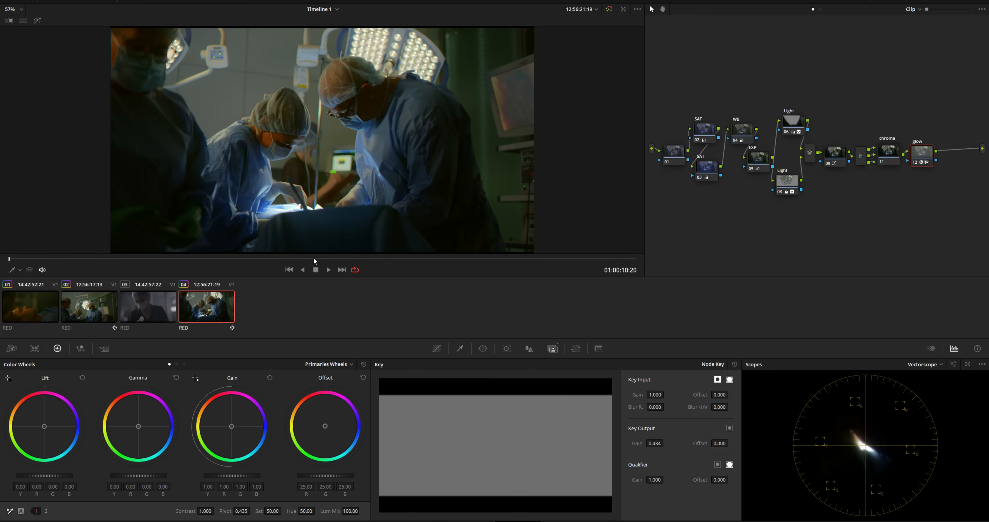
left_click(381, 259)
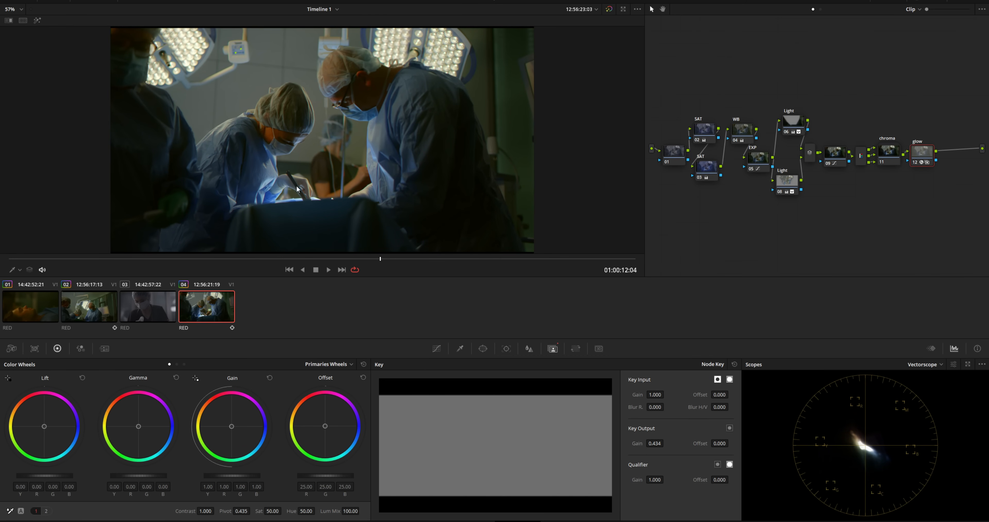
left_click(29, 315)
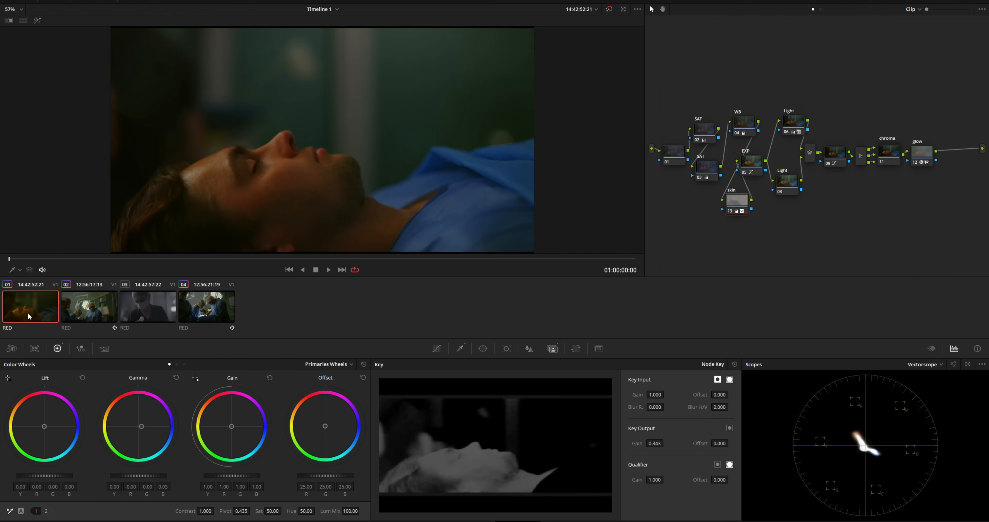
left_click_drag(235, 258, 127, 269)
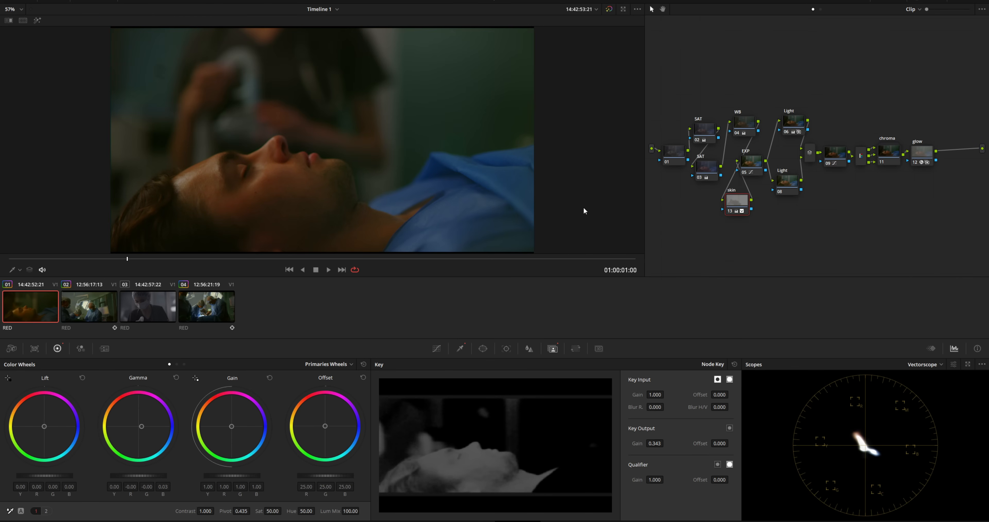
left_click(885, 158)
- Add serial node 14 after the chroma node with a gradient window rotated 72.97, soft 6.76
key("alt+s")
left_click_drag(928, 181, 902, 208)
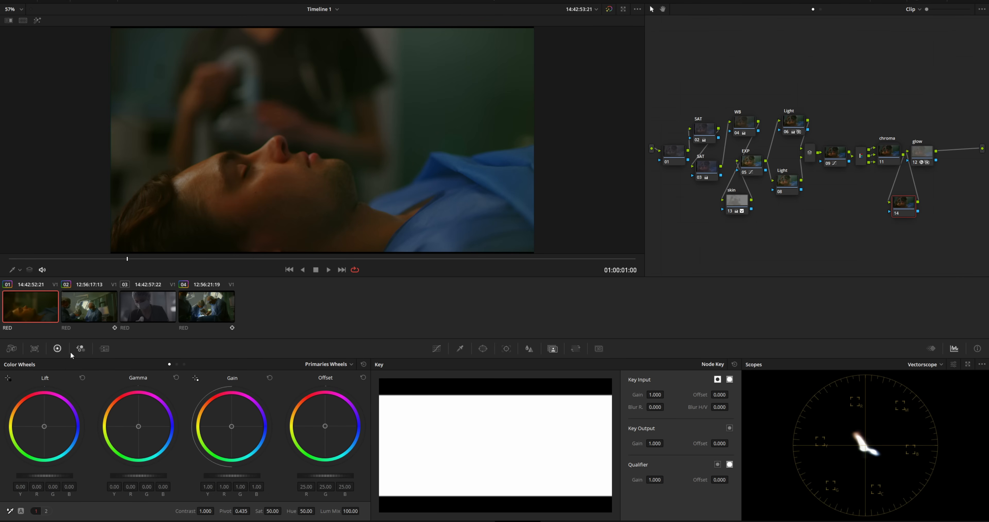
left_click(483, 348)
left_click(388, 485)
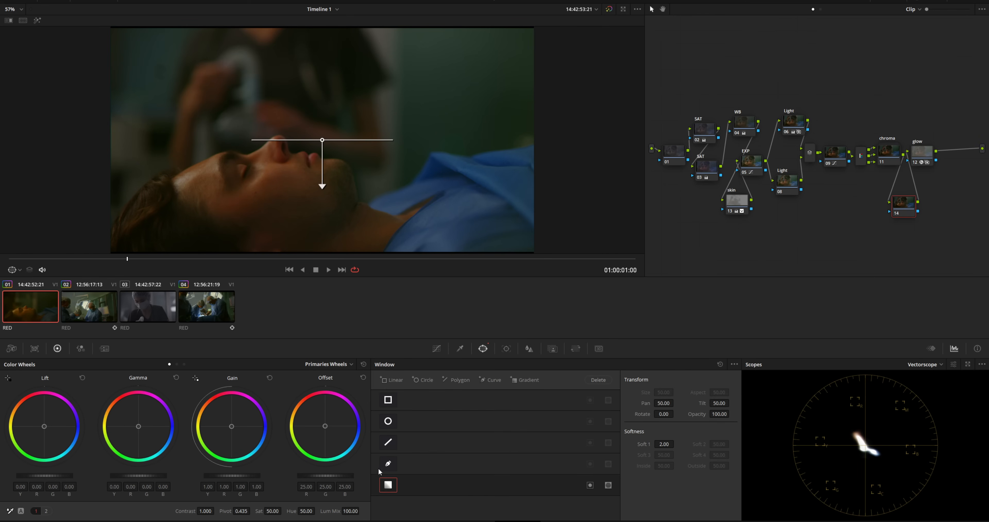
left_click_drag(322, 141, 448, 81)
left_click_drag(446, 123, 303, 124)
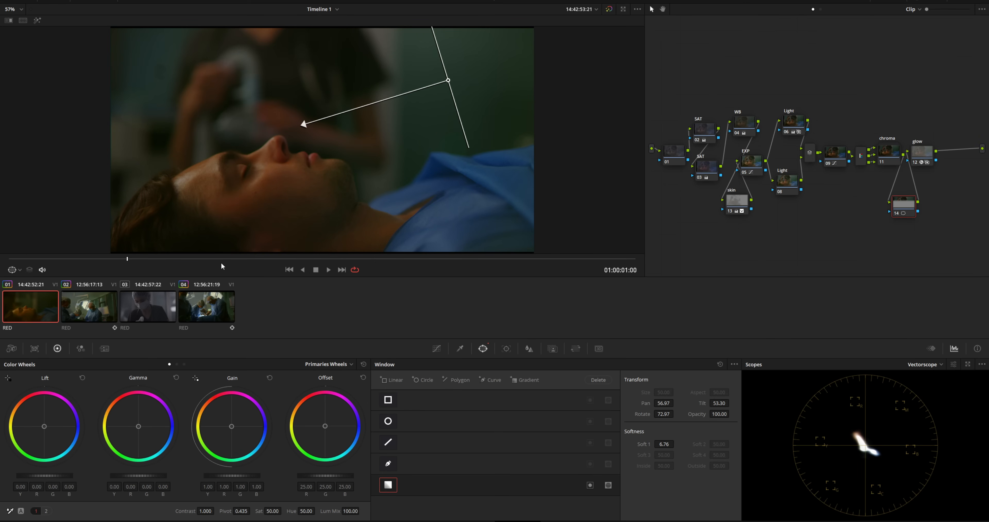
- Raise the gradient area's Gain to about 1.16 and review the result against clip 03
left_click(366, 259)
left_click_drag(367, 262, 423, 262)
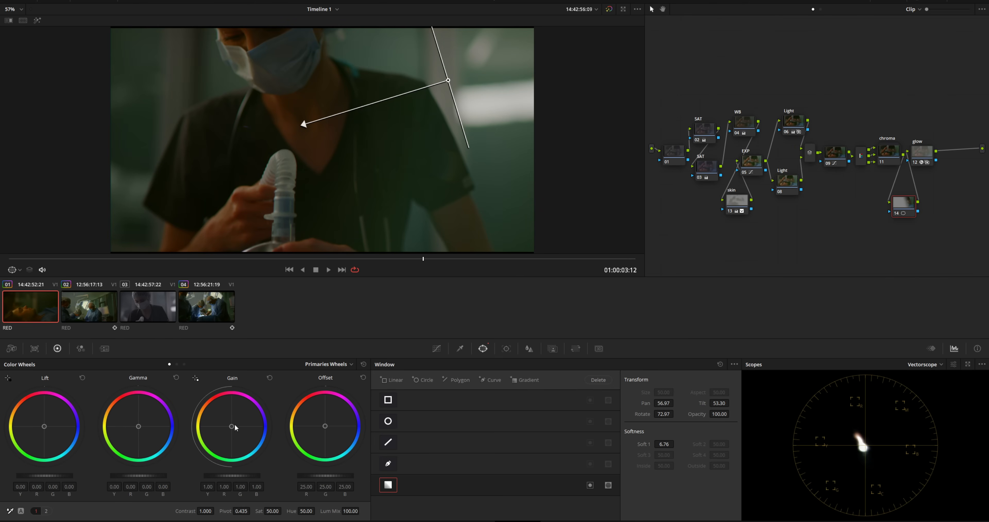
left_click_drag(235, 473, 253, 473)
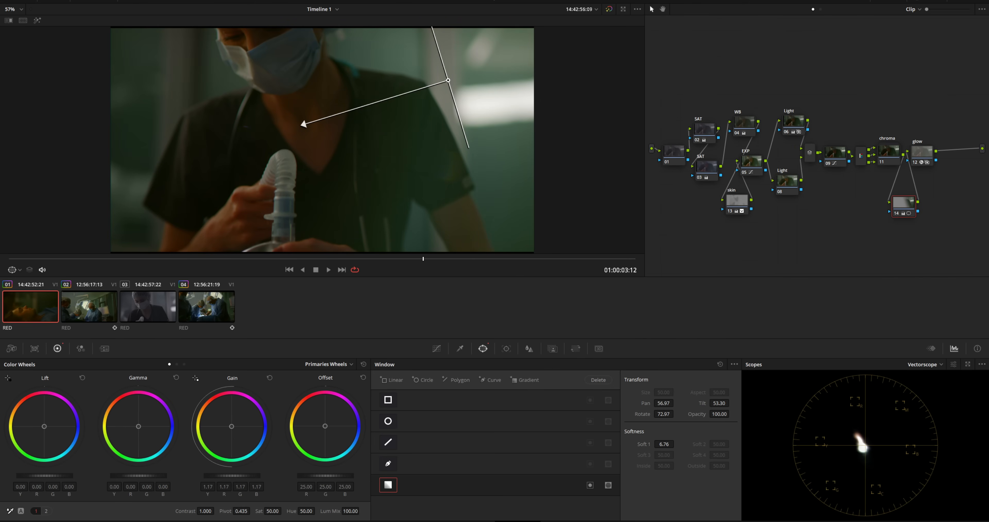
left_click_drag(178, 261, 2, 264)
left_click_drag(233, 263, 557, 260)
left_click(124, 308)
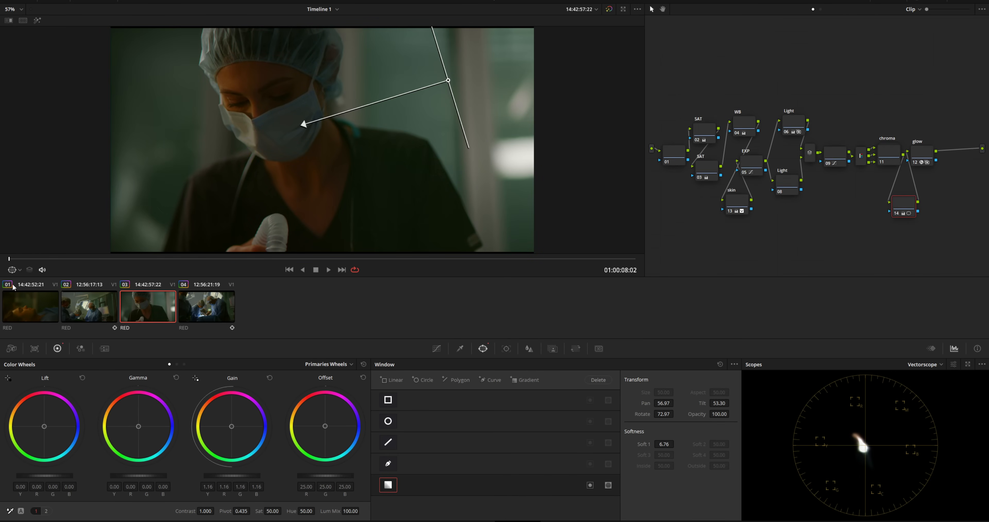
left_click_drag(25, 262, 0, 259)
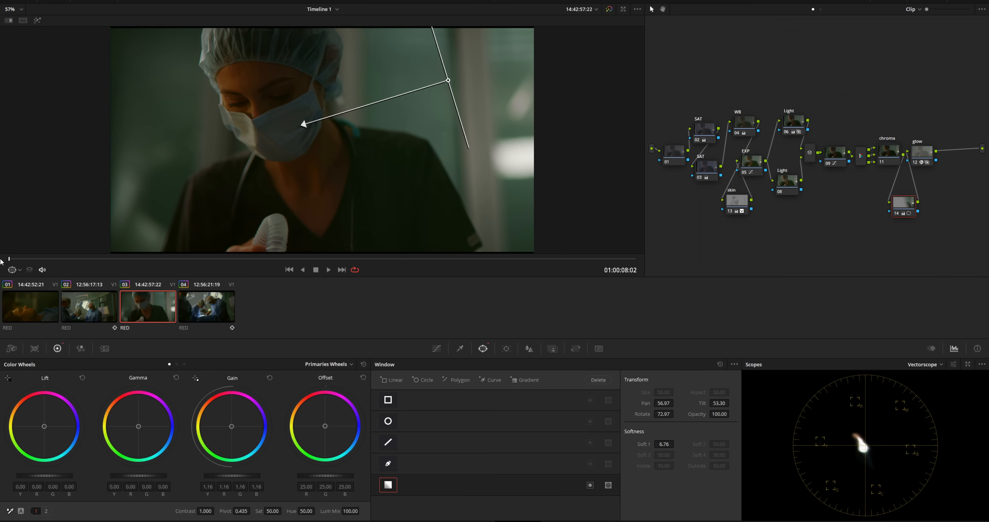
left_click(20, 315)
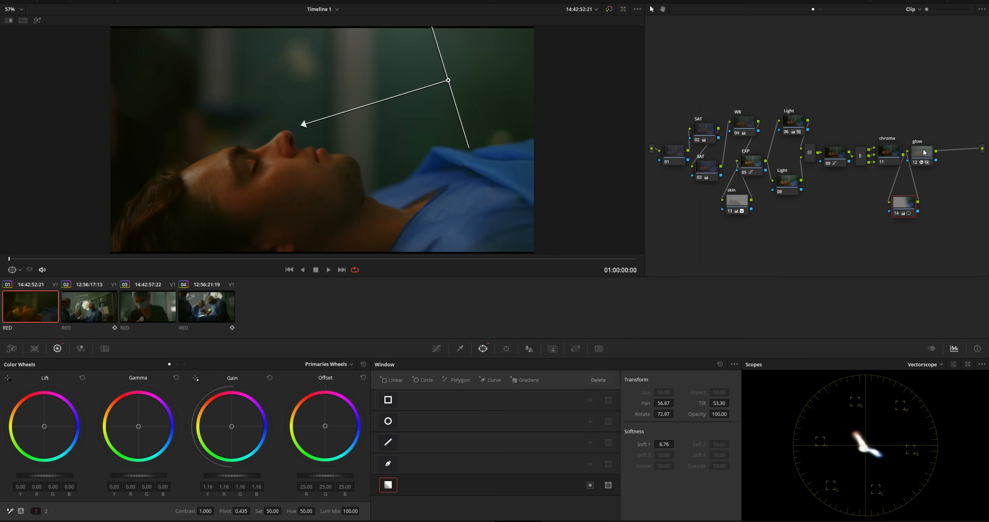
- Play back the graded clip in the enlarged viewer, then stop it
key("alt+f")
scroll(572, 287, "up", 5)
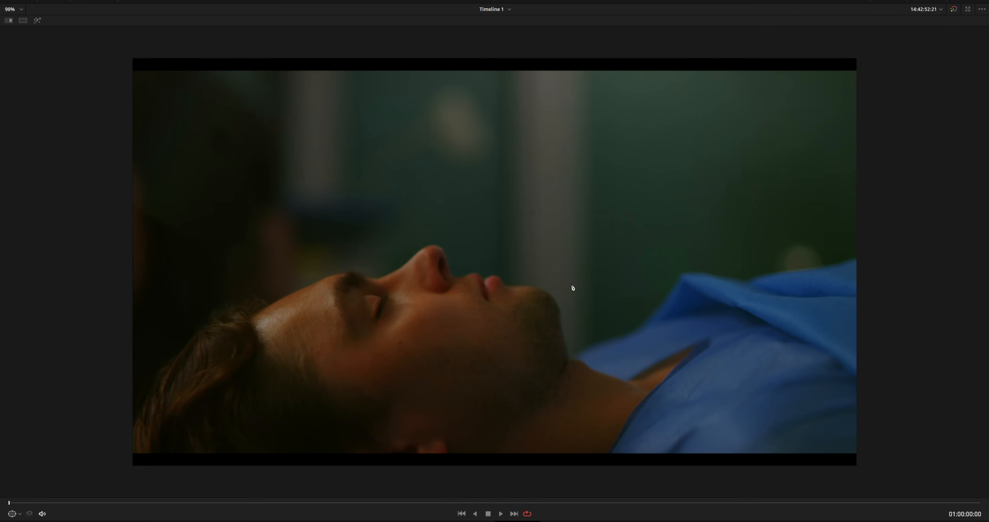
scroll(572, 287, "up", 3)
scroll(573, 288, "down", 1)
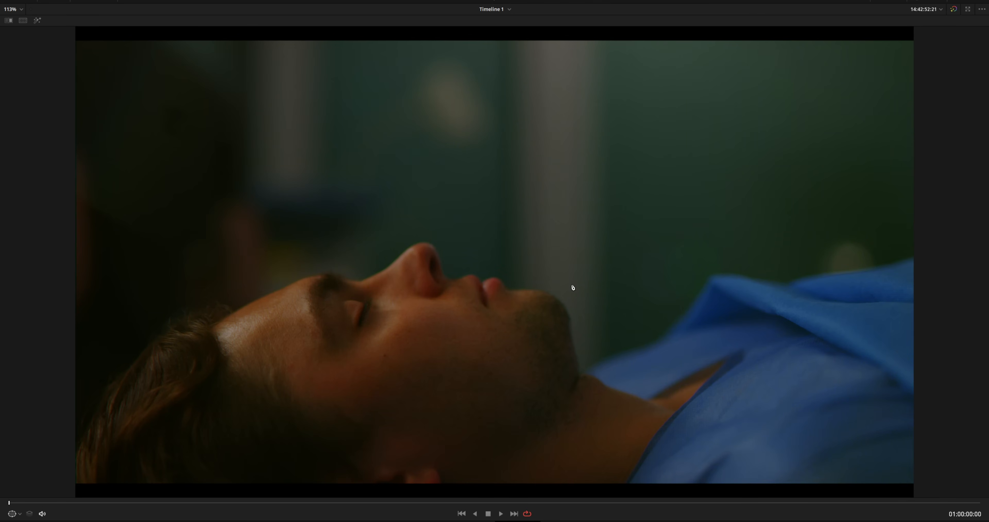
key("space")
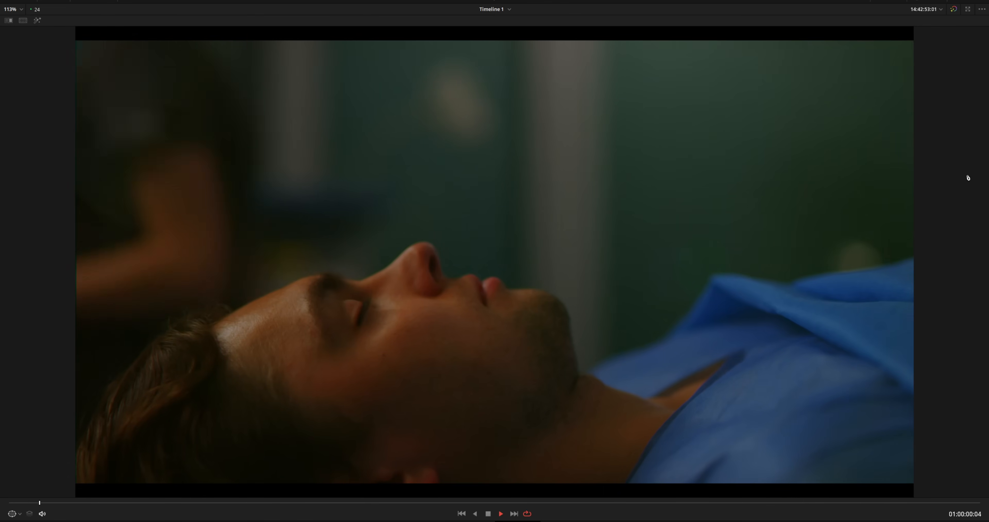
key("space")
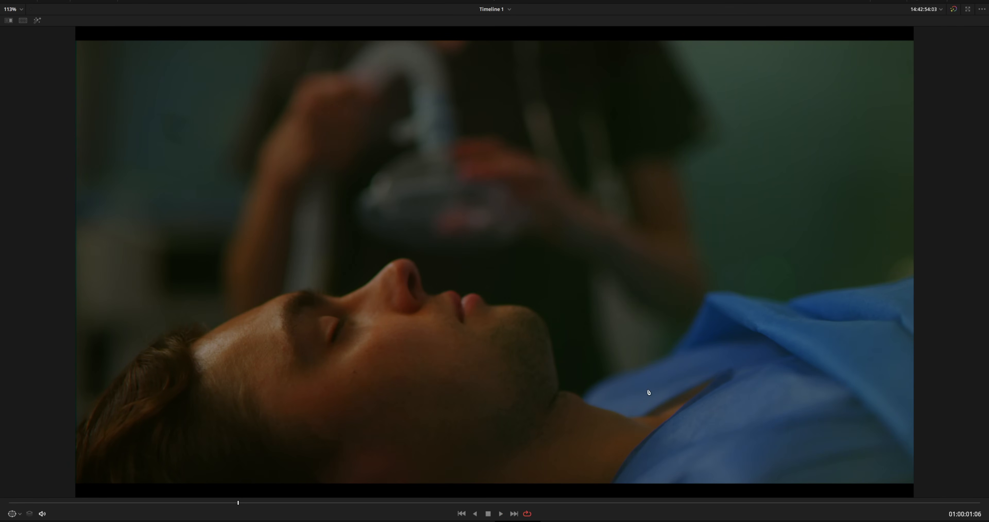
- Turn Loop off, play through to the surgeons clip 04, and return to the normal layout
left_click(527, 514)
key("space")
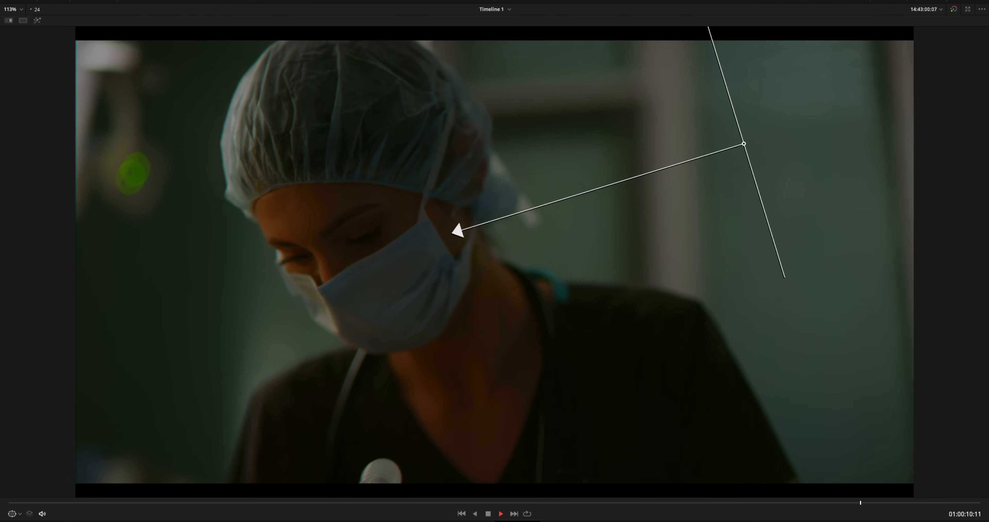
key("space")
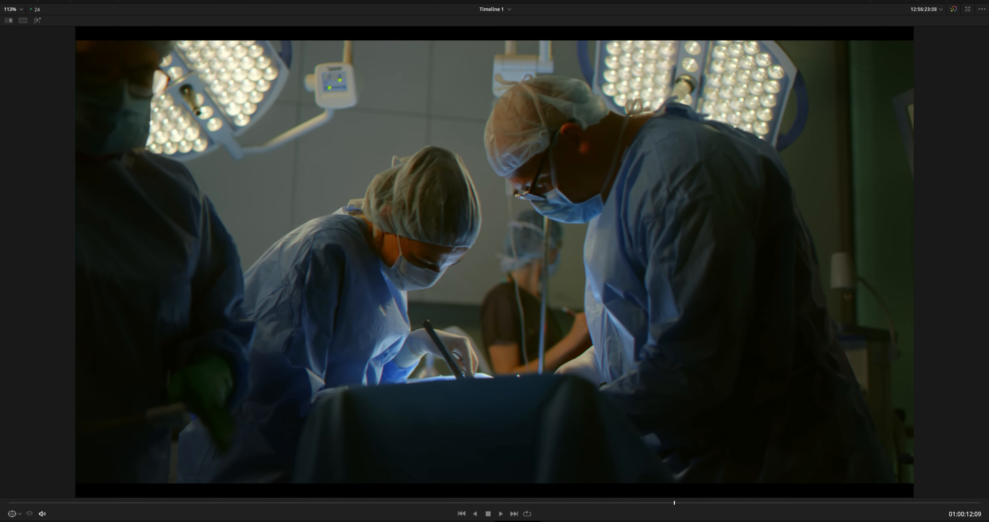
key("alt+f")
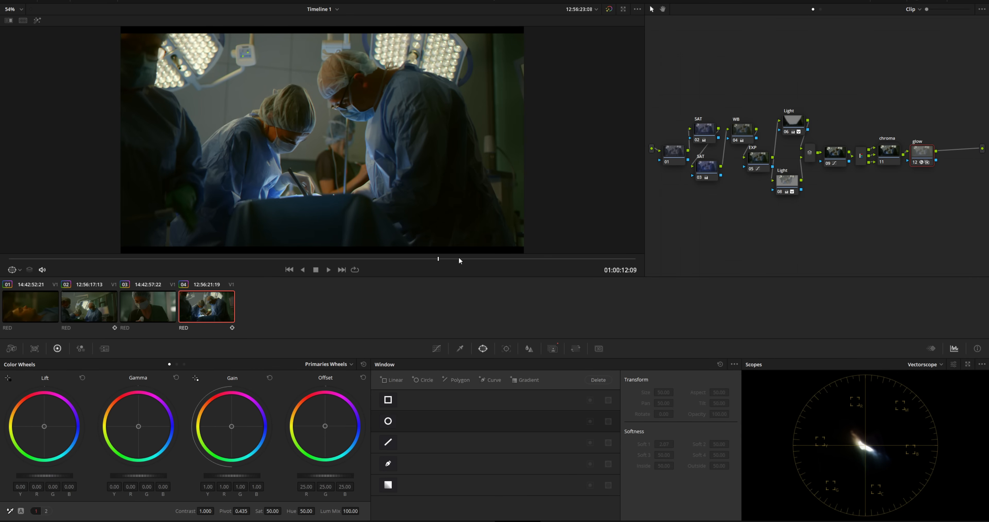
- Reset clip 04's grade and add node 02 with an ORIGAMI 3D LUT
key("ctrl+Home")
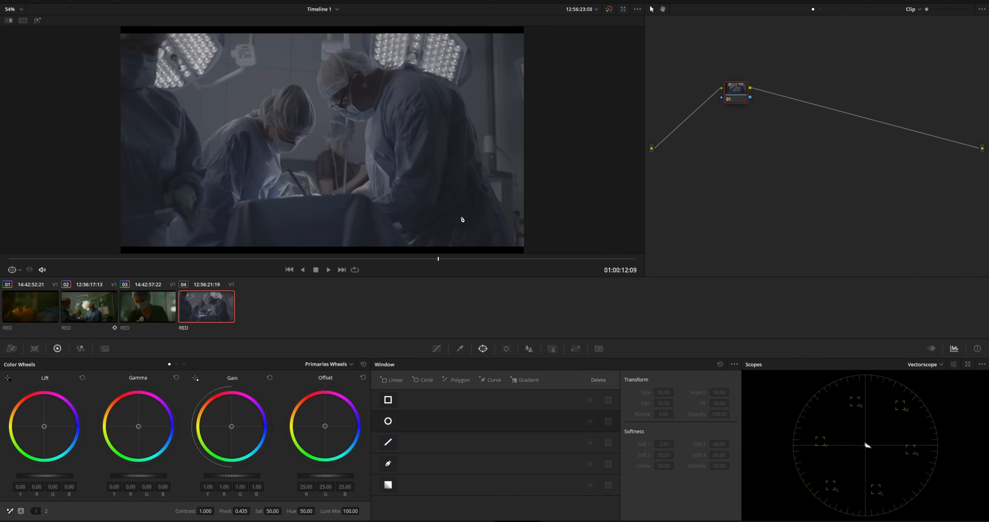
key("alt+s")
right_click(778, 90)
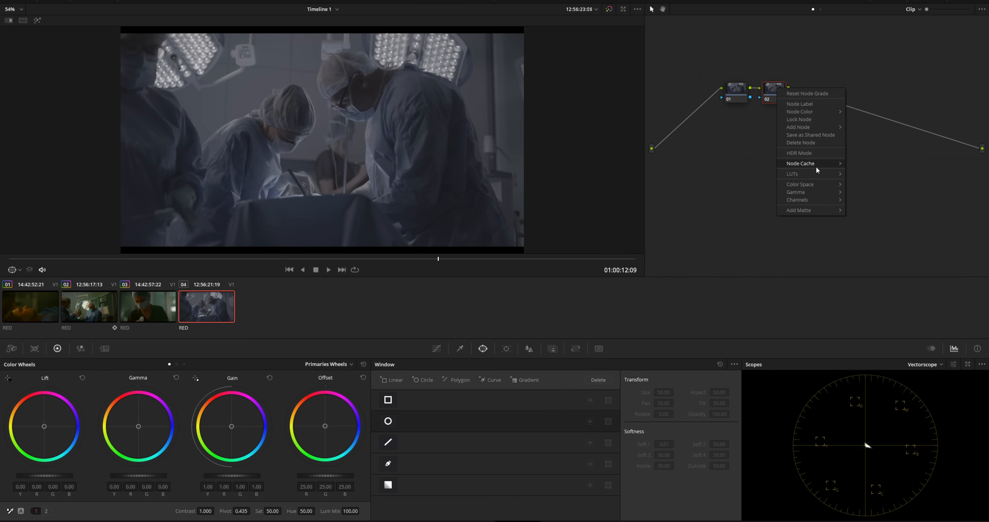
mouse_move(822, 175)
mouse_move(872, 199)
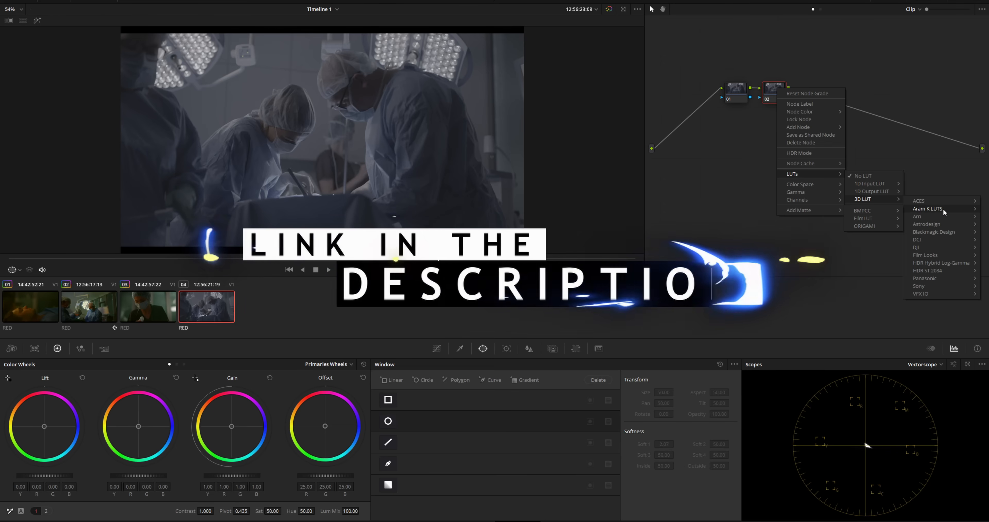
mouse_move(927, 203)
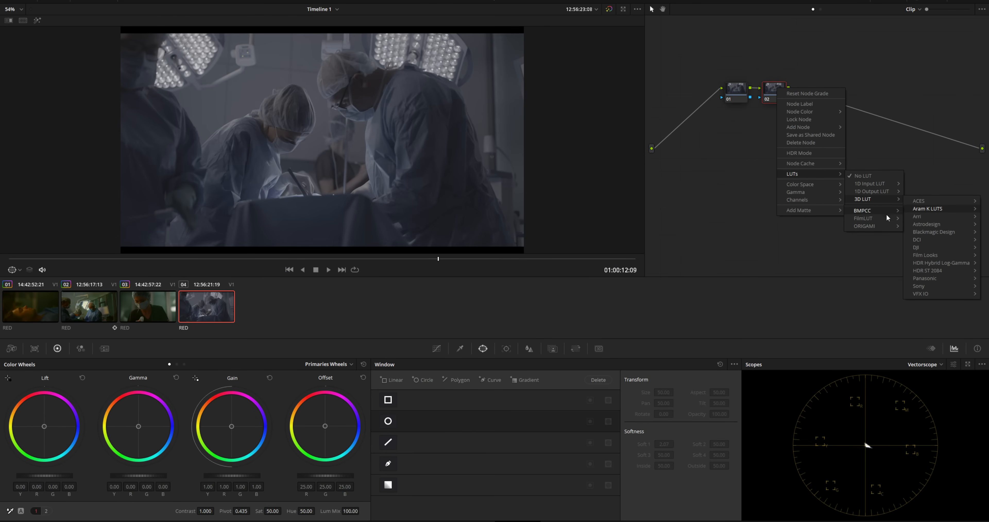
left_click(923, 230)
- Insert node 03 before the LUT and warm Offset to 25.72/25.37/16.80, previewing full screen
key("shift+s")
left_click_drag(772, 95, 781, 95)
left_click_drag(326, 423, 321, 425)
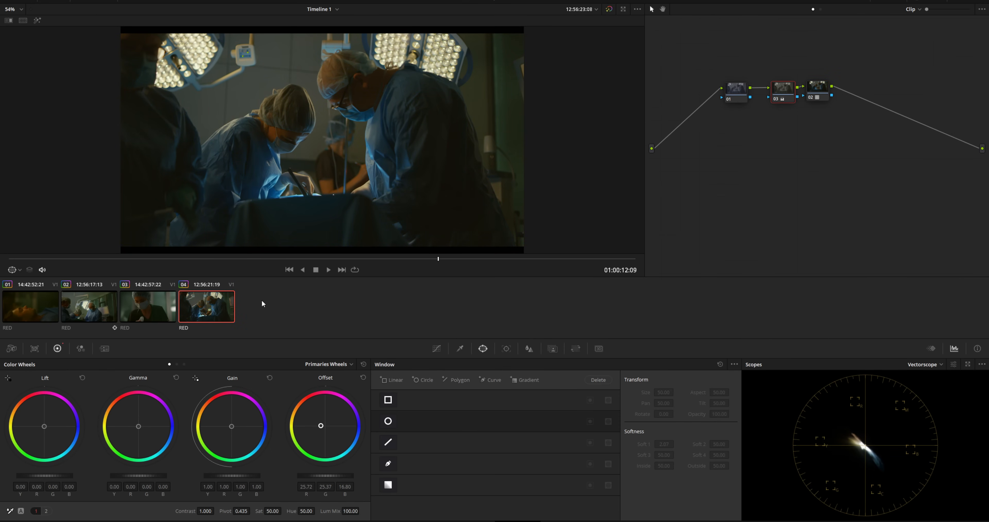
key("shift+f")
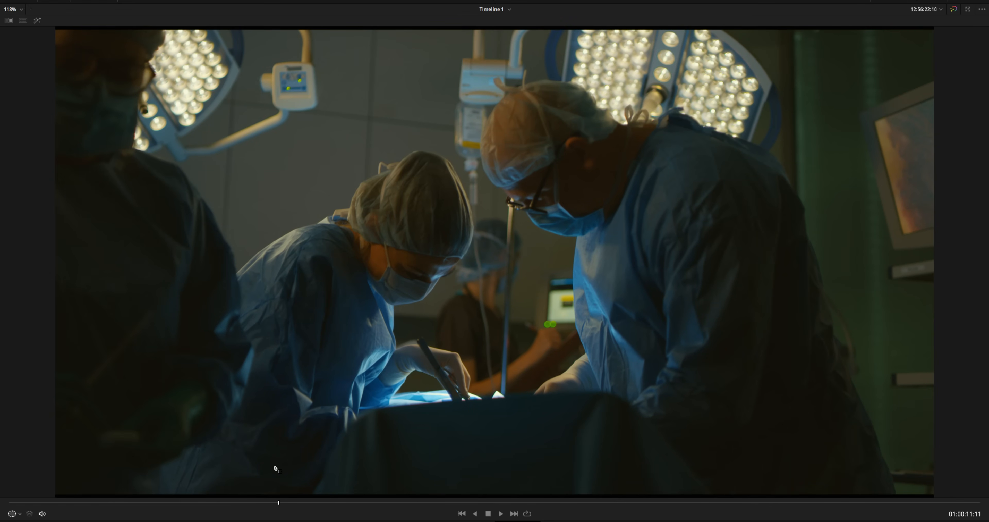
key("shift+f")
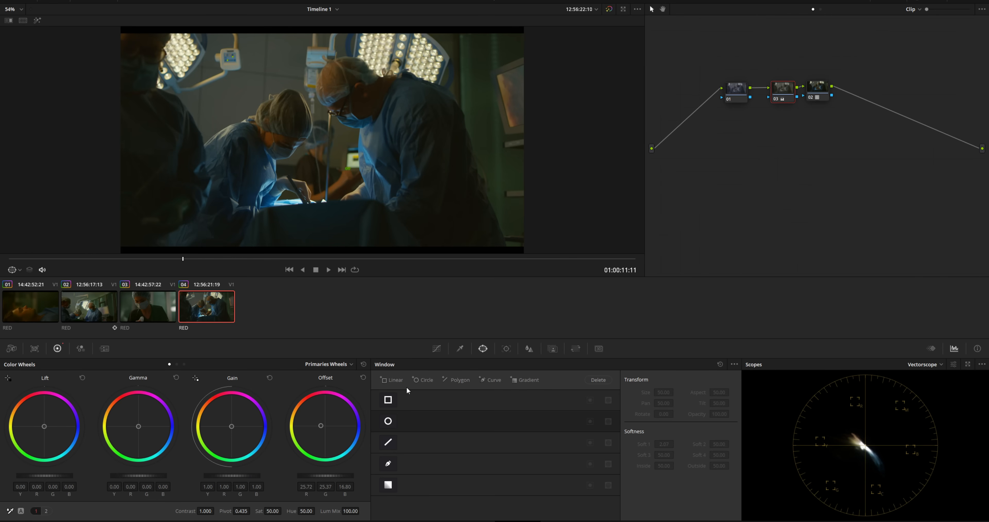